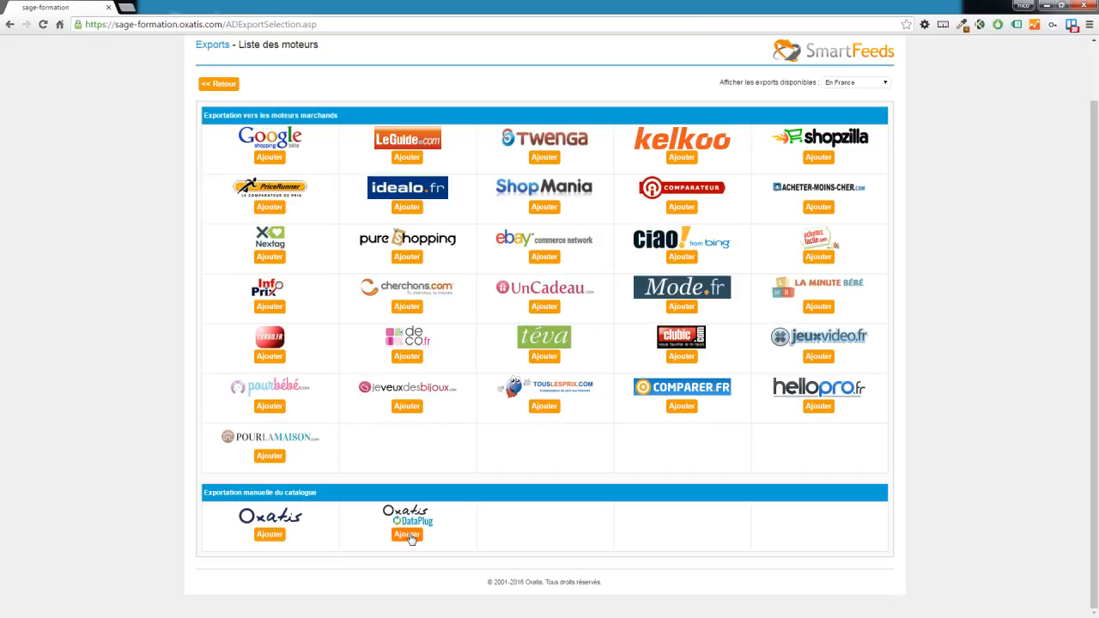
Download the last generated CSV file of the DataPlug export dated 9 Juin 2016 and open it in Excel
click(218, 85)
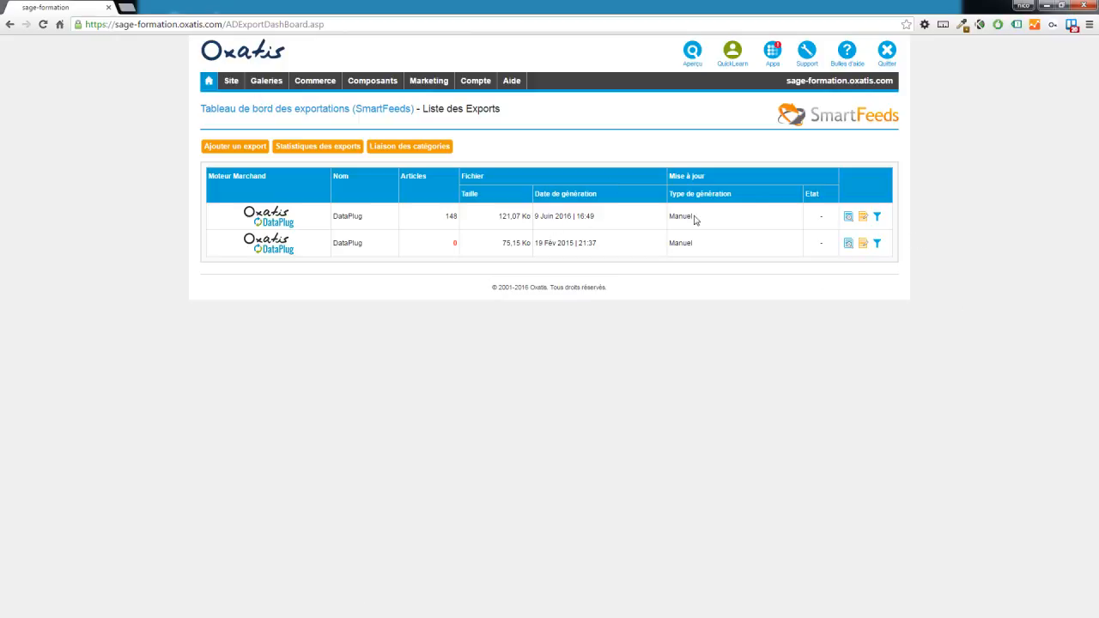
click(848, 216)
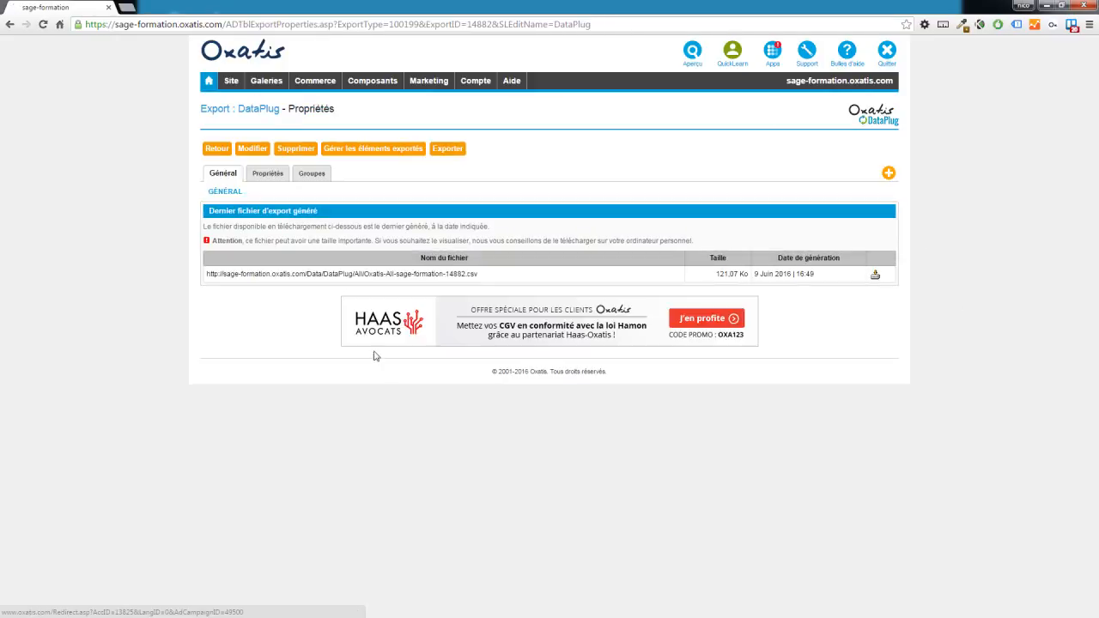
click(352, 274)
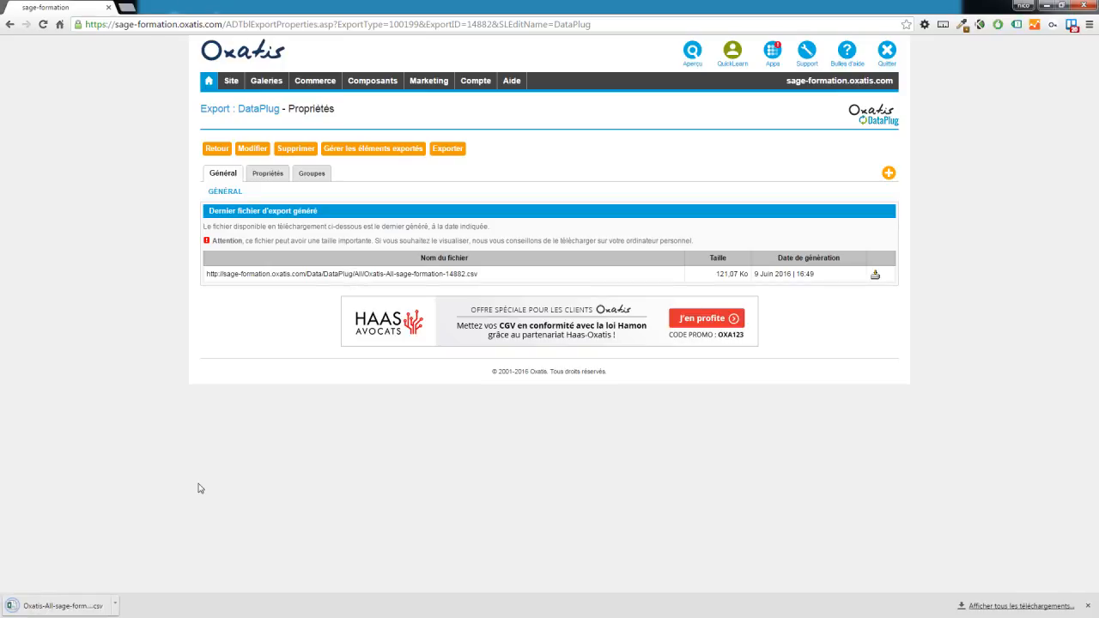
click(102, 611)
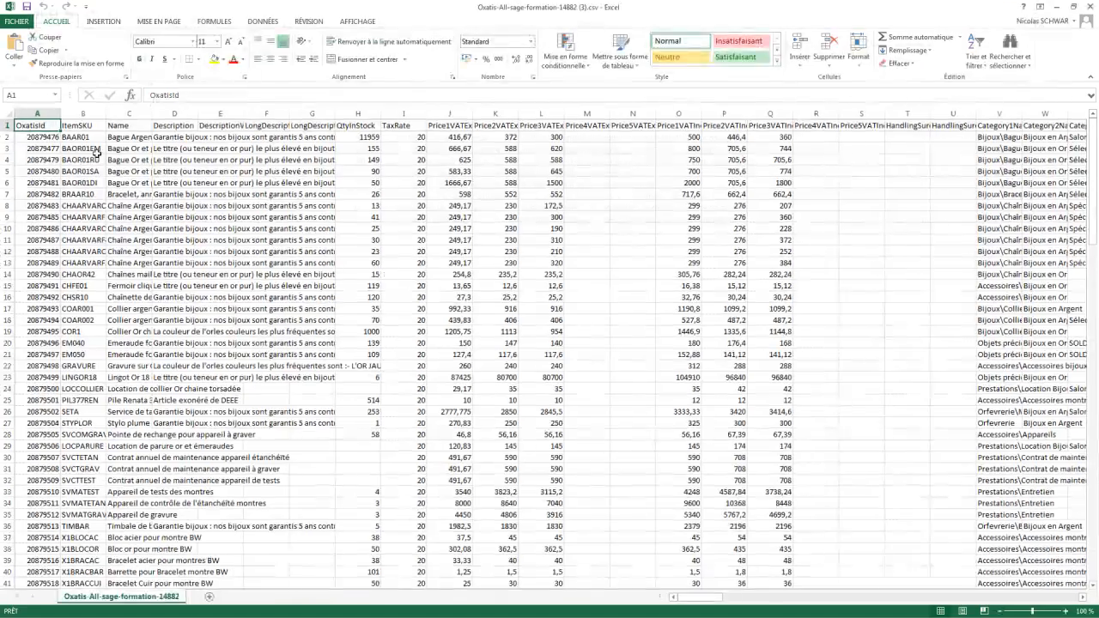
Examine the product names, descriptions, Oxatis identifiers and SKUs in the exported catalogue, and close the workbook
click(129, 137)
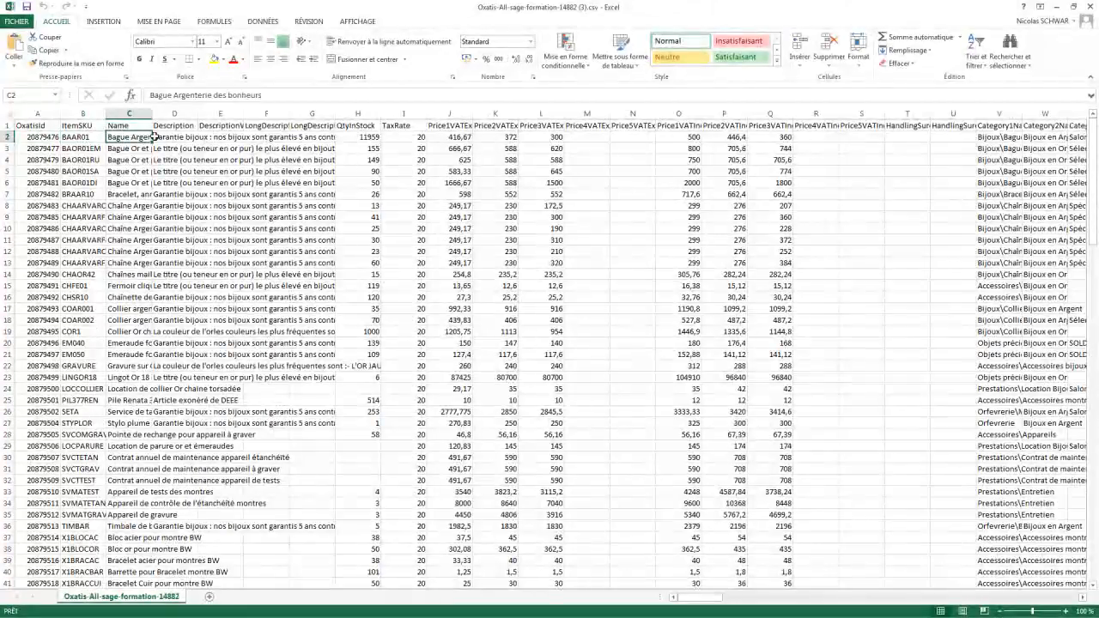
click(157, 136)
mouse_move(684, 598)
mouse_down()
mouse_move(807, 602)
mouse_move(681, 601)
mouse_up()
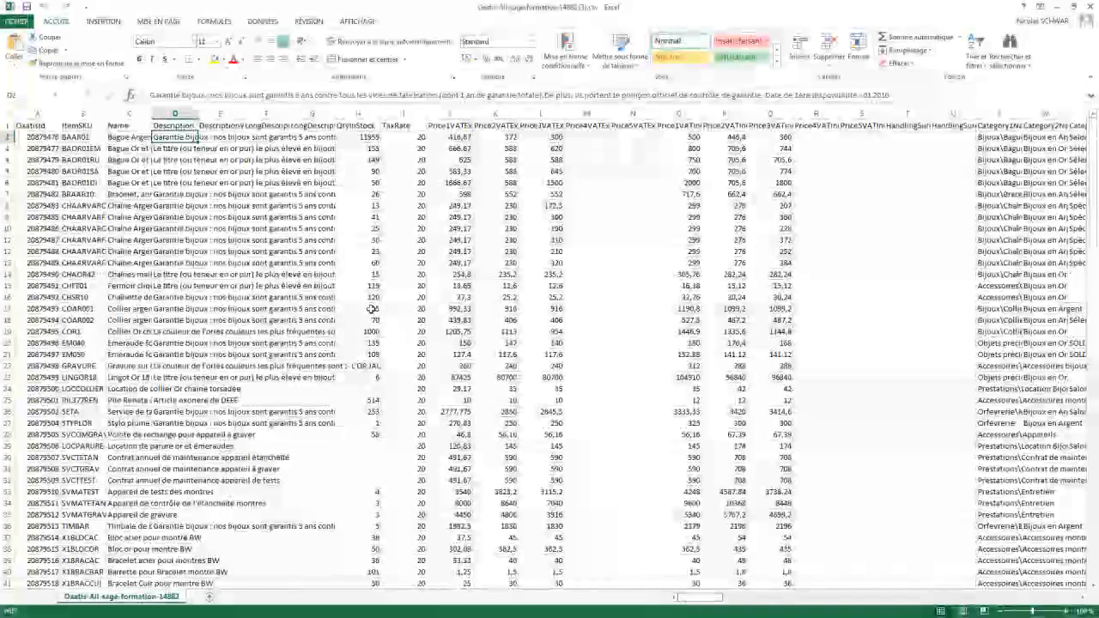
click(40, 138)
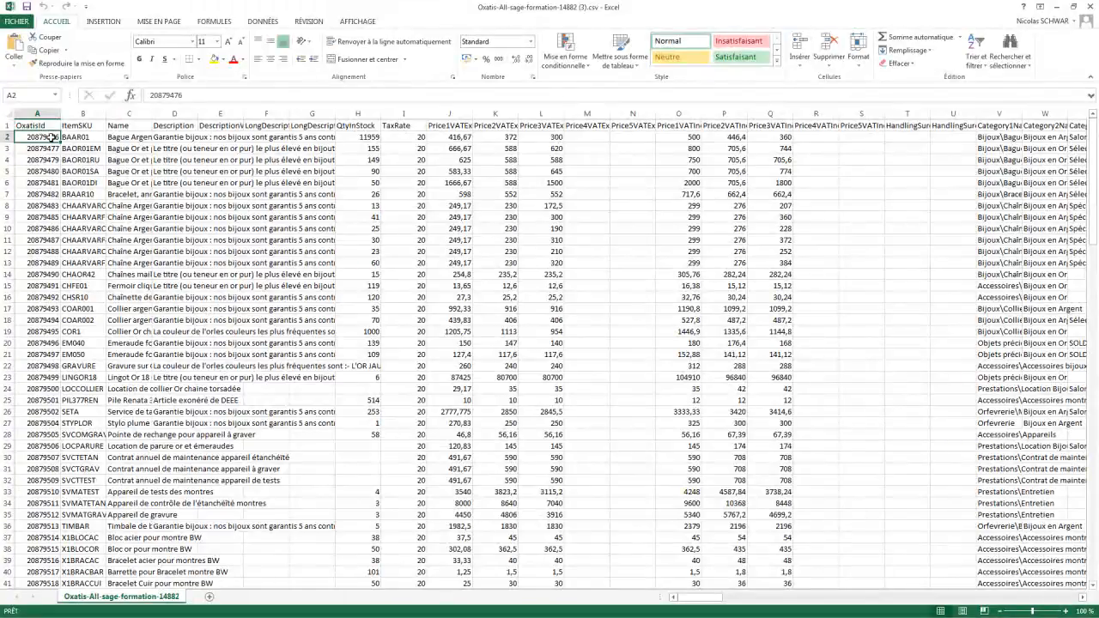
click(73, 137)
drag(67, 138, 117, 137)
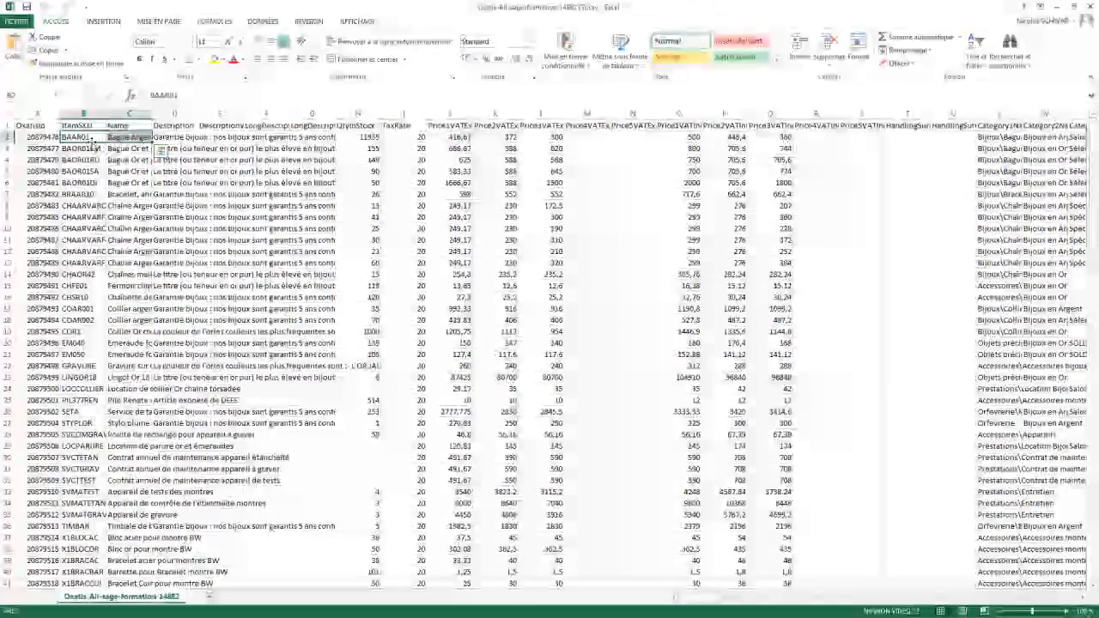
click(51, 148)
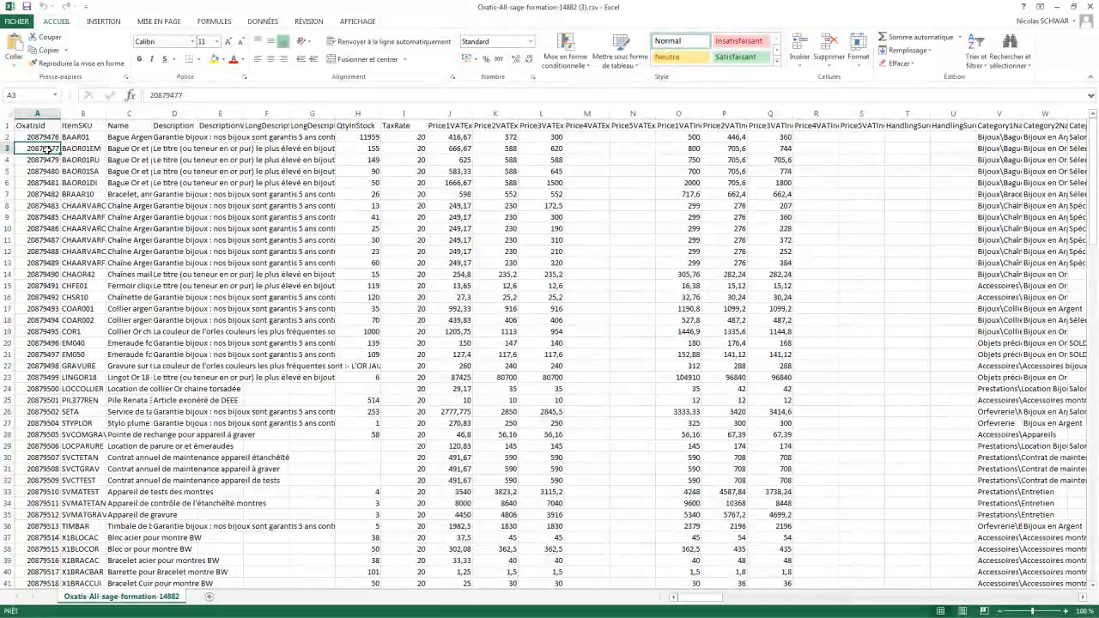
drag(43, 136, 46, 217)
click(47, 217)
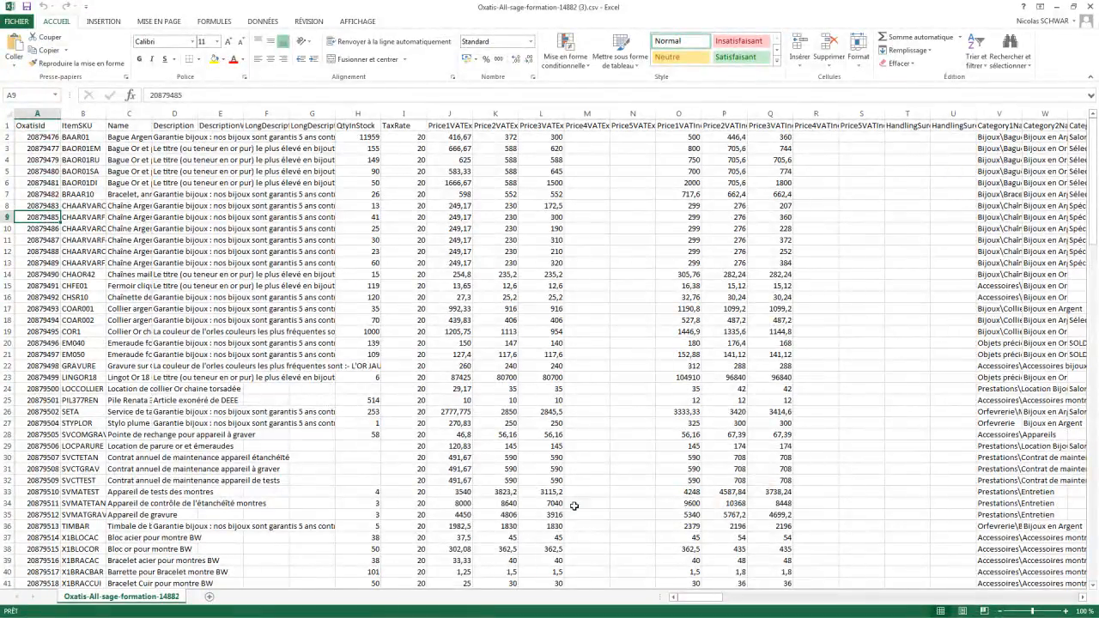
drag(697, 601, 697, 601)
click(166, 120)
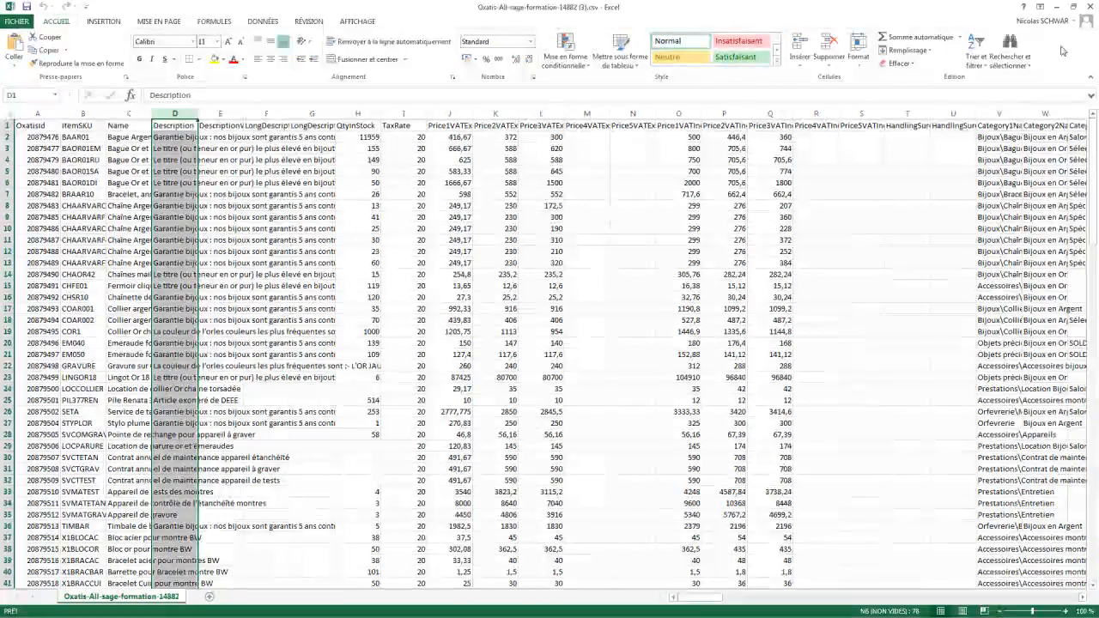
click(1089, 6)
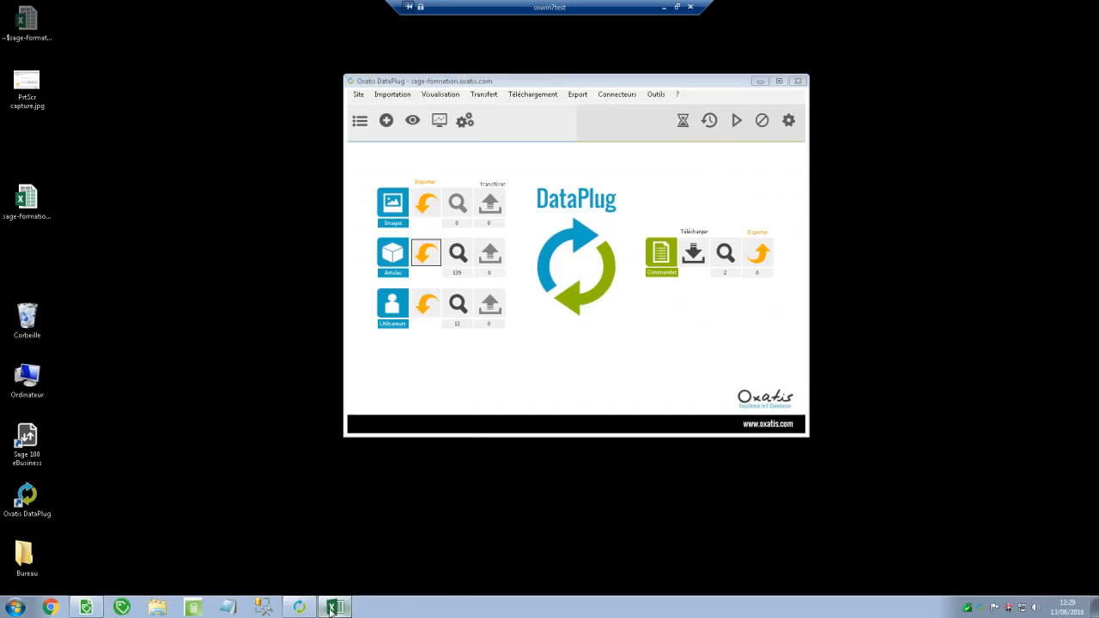
Switch to the reduced catalogue workbook on the remote desktop and examine its identifier, SKU, name, third category and MetaDescription formula columns
click(334, 608)
click(45, 147)
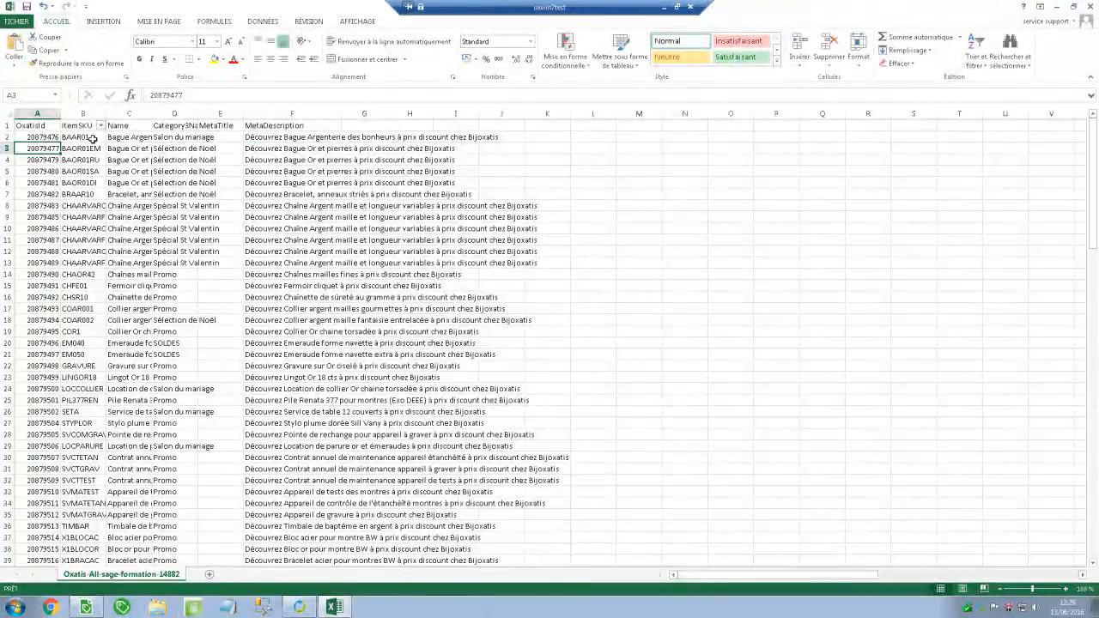
click(92, 139)
click(129, 138)
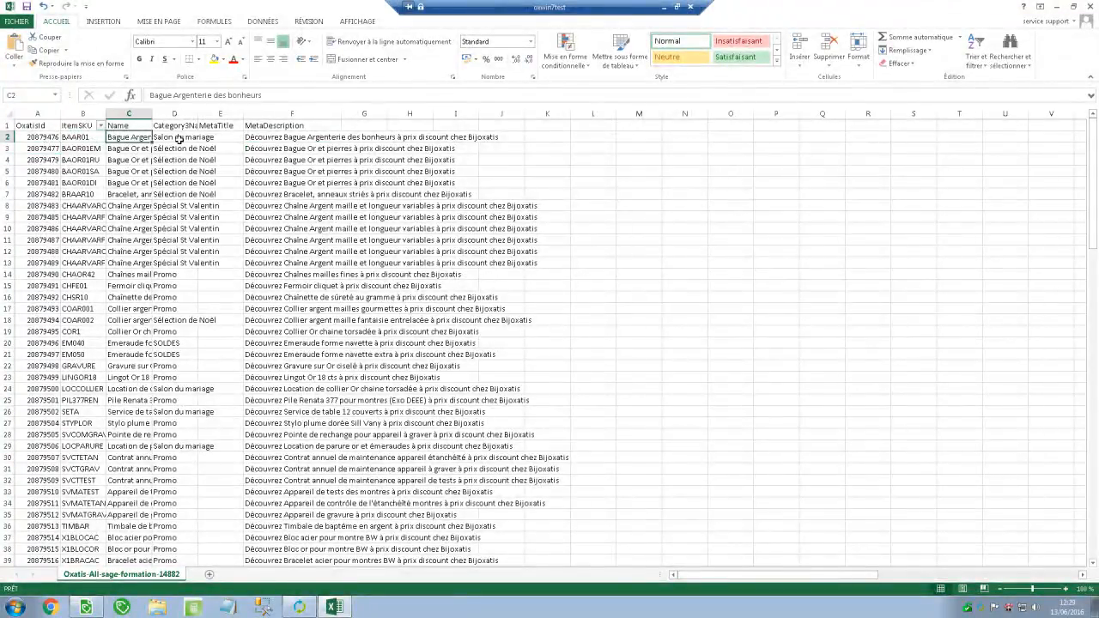
click(179, 139)
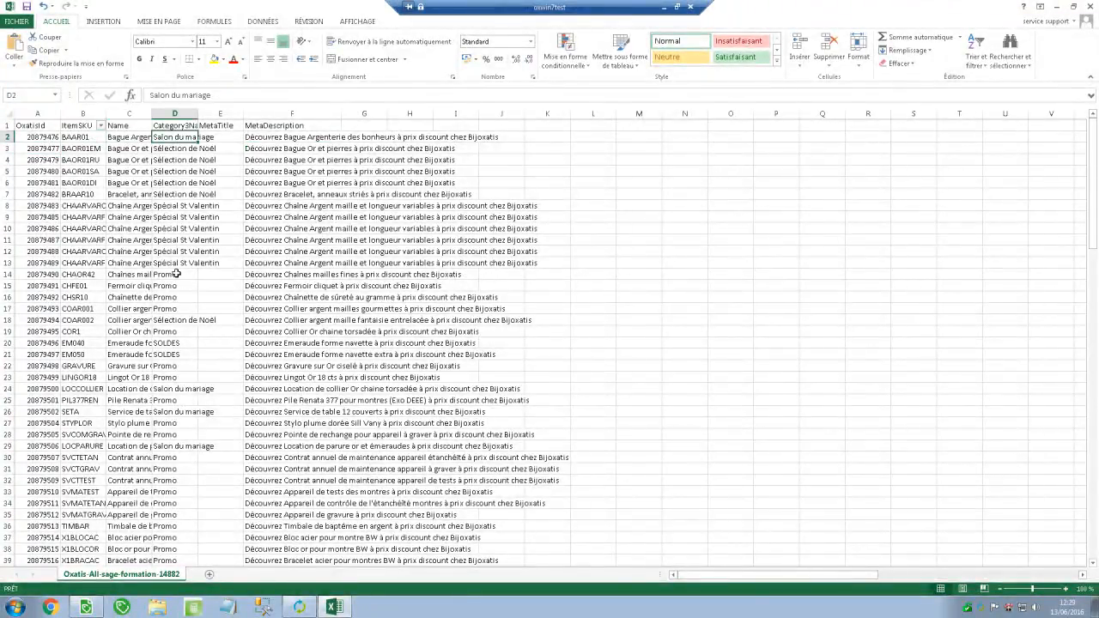
drag(176, 273, 174, 316)
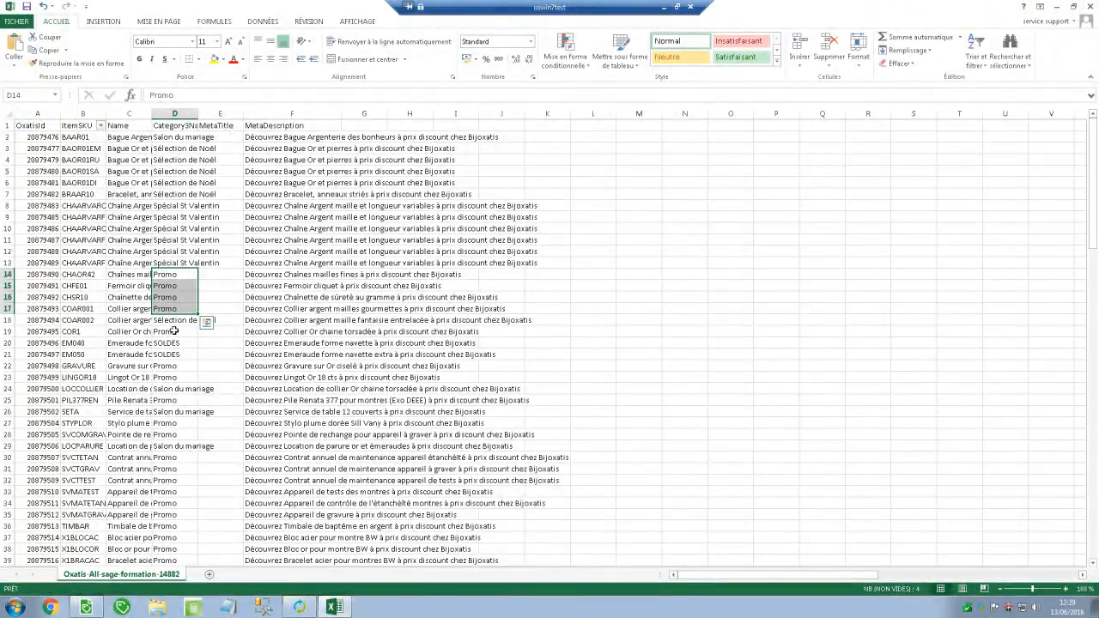
click(173, 331)
click(173, 367)
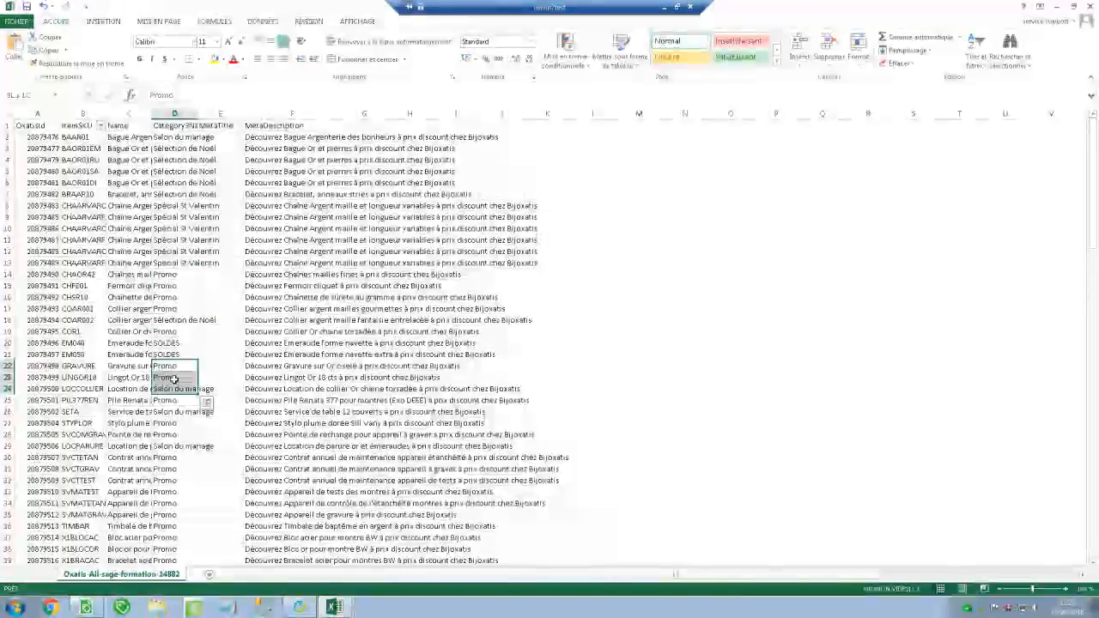
click(266, 139)
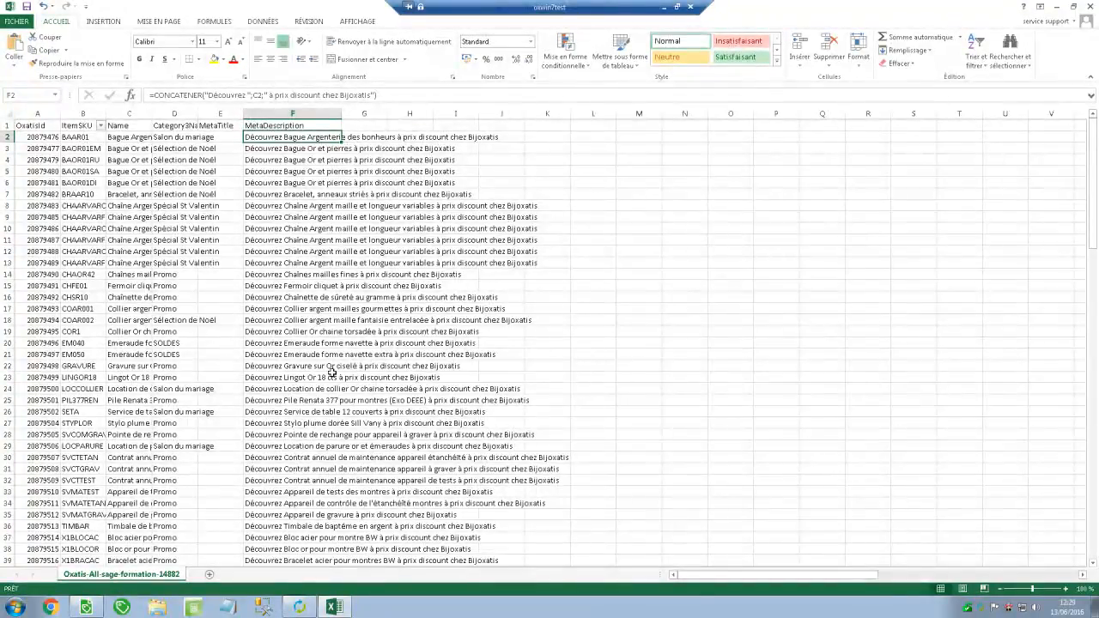
scroll(331, 371, down, 2)
scroll(332, 371, up, 2)
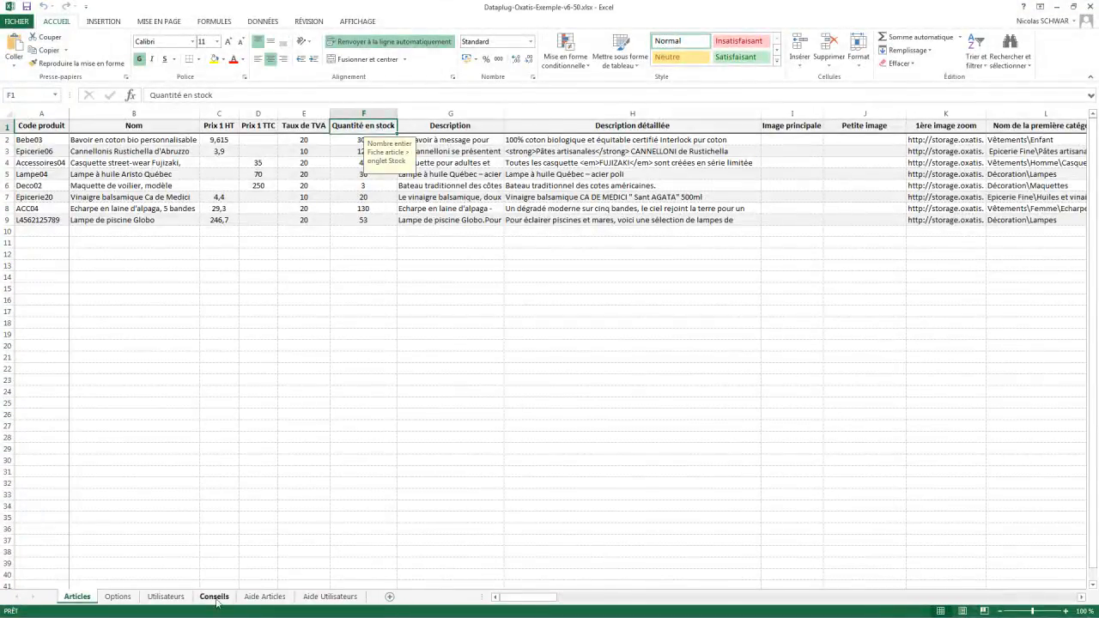
Review the Conseils sheet of the DataPlug example workbook and the technical names, descriptions, possible values and advice on the Aide Articles sheet
click(215, 596)
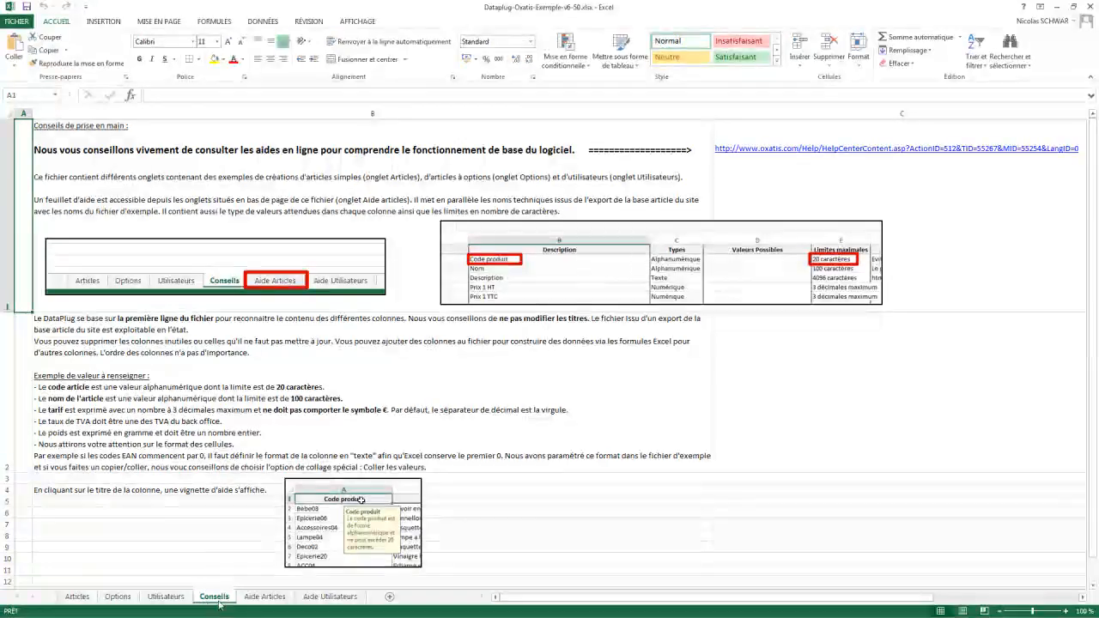
click(264, 596)
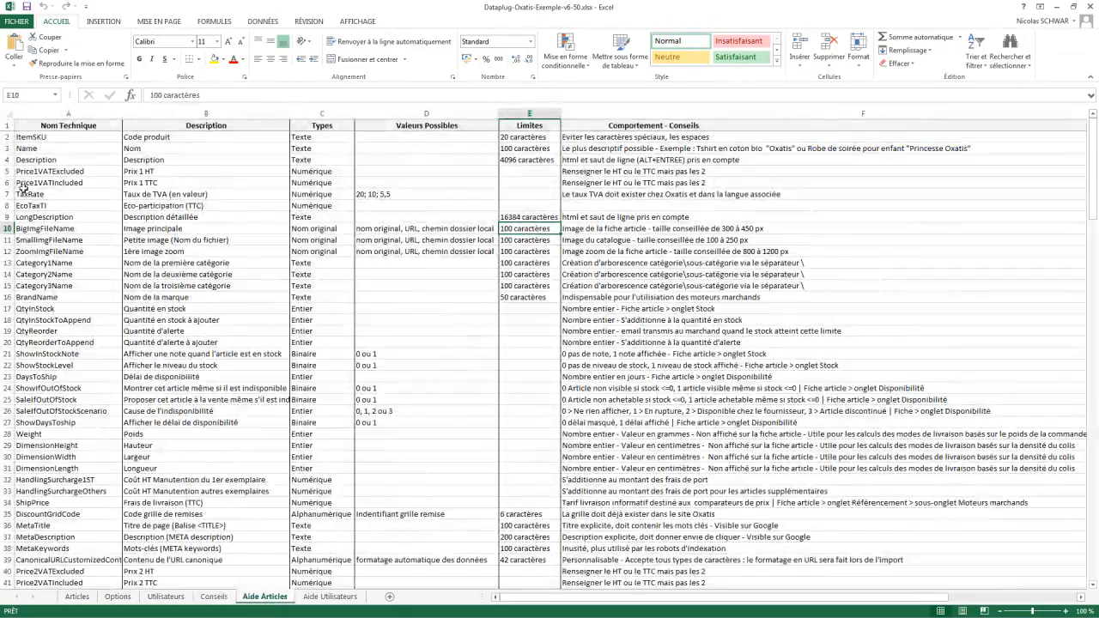
drag(38, 138, 79, 333)
click(181, 161)
drag(185, 135, 179, 269)
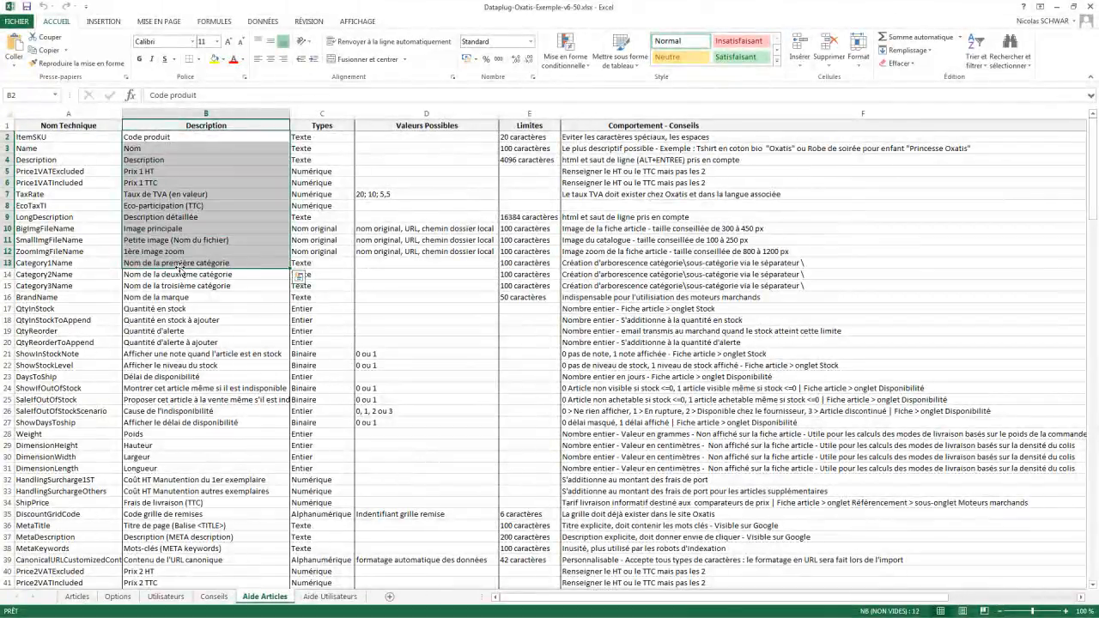
click(365, 194)
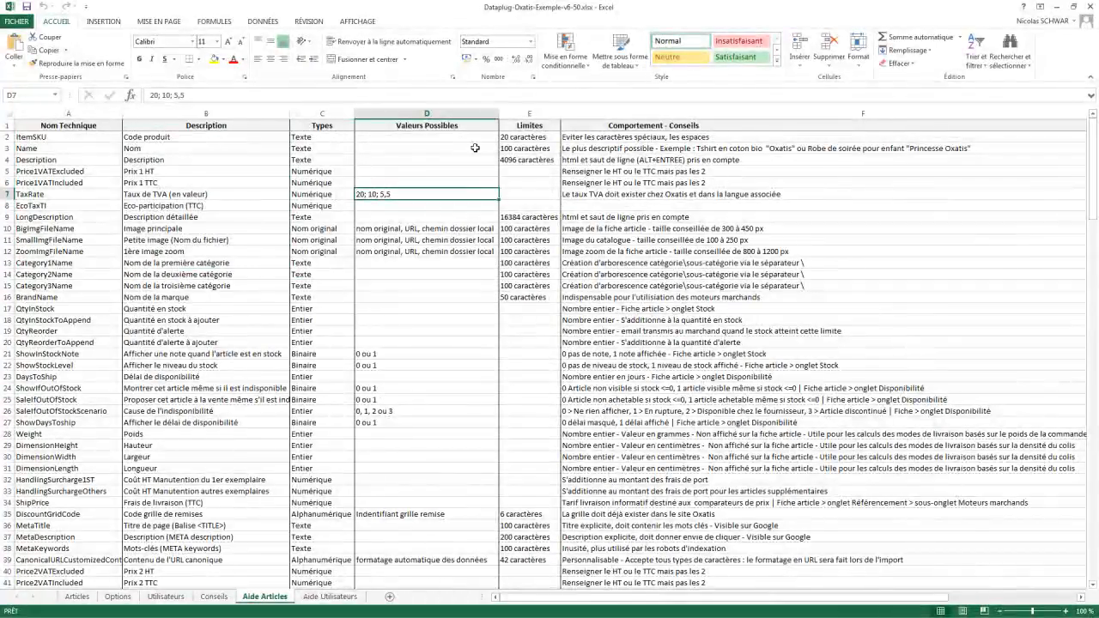
drag(509, 131, 514, 172)
drag(581, 137, 588, 202)
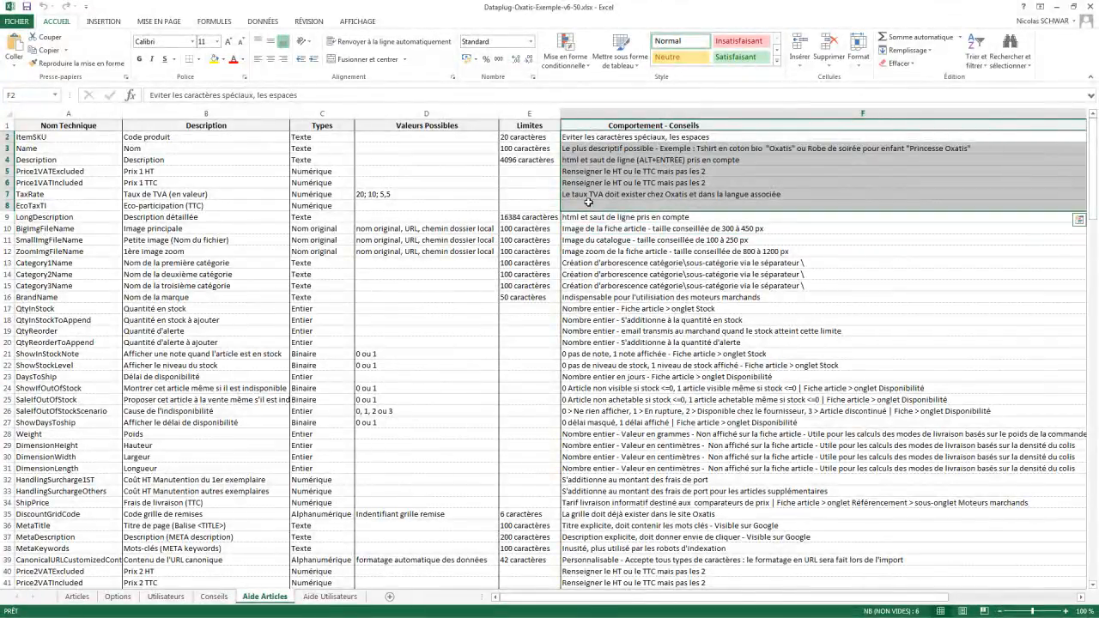
click(588, 195)
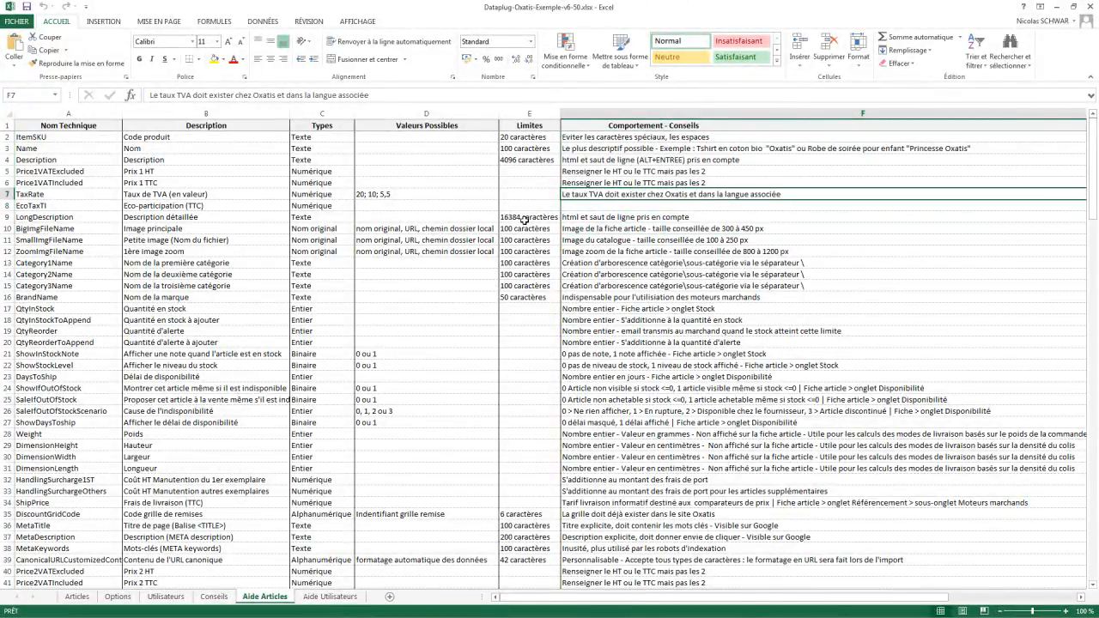
Check the character limits for product code, name, descriptions and image fields on the Aide Articles sheet, and minimize the workbook
click(505, 137)
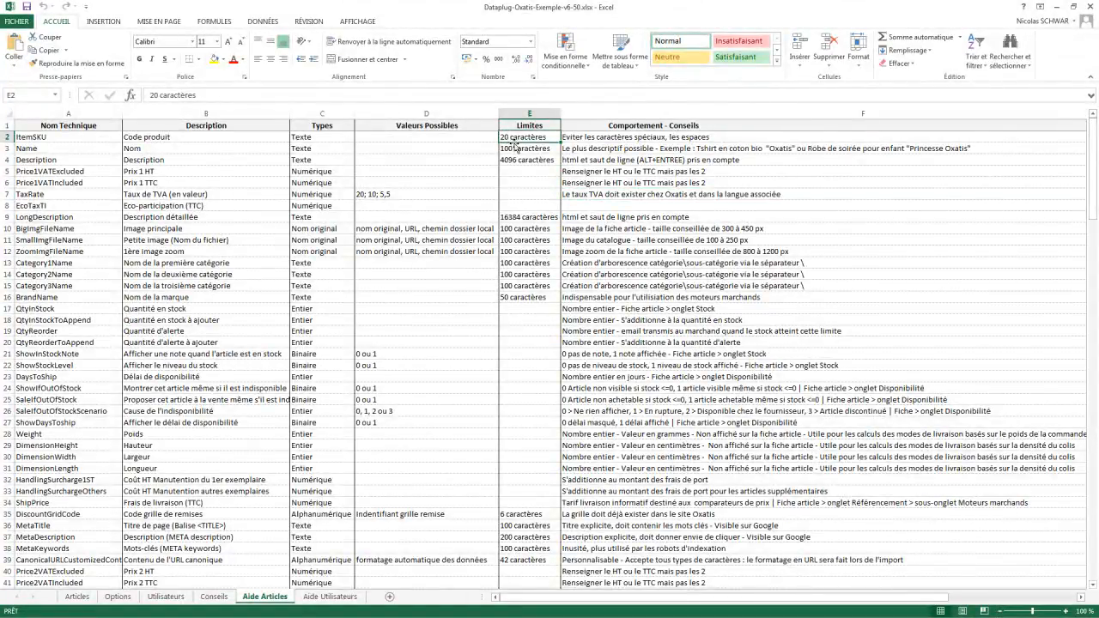
click(516, 147)
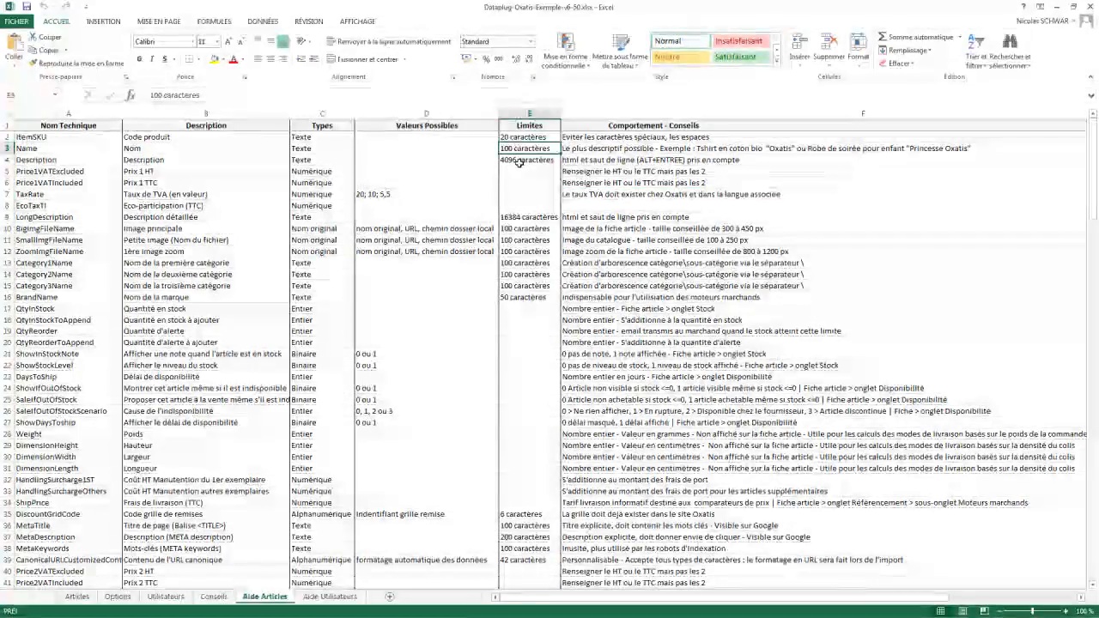
click(521, 161)
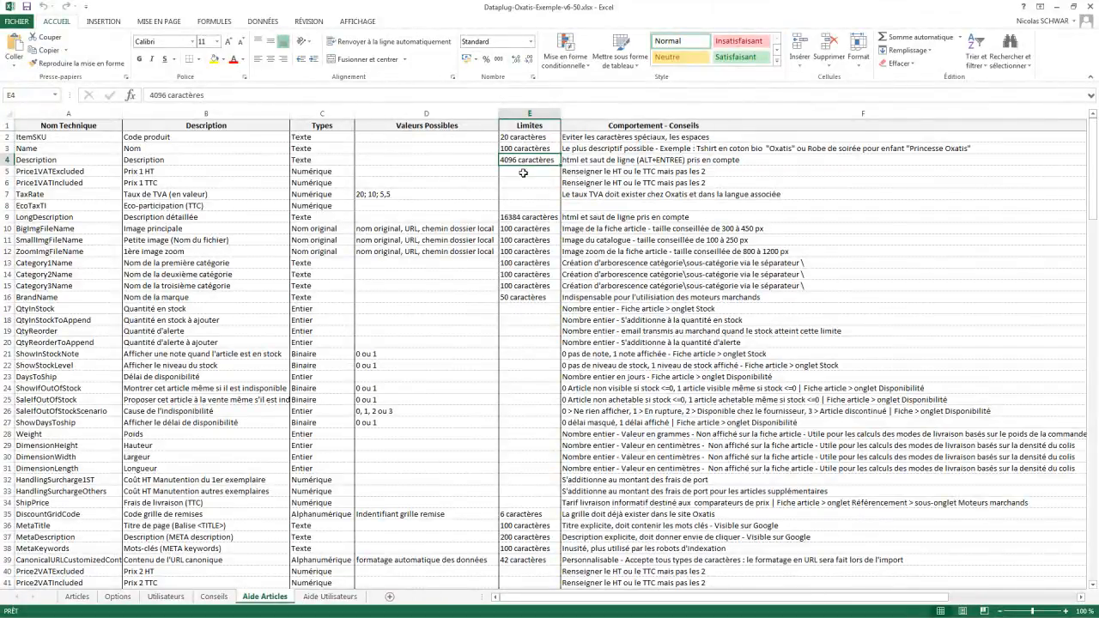
click(529, 218)
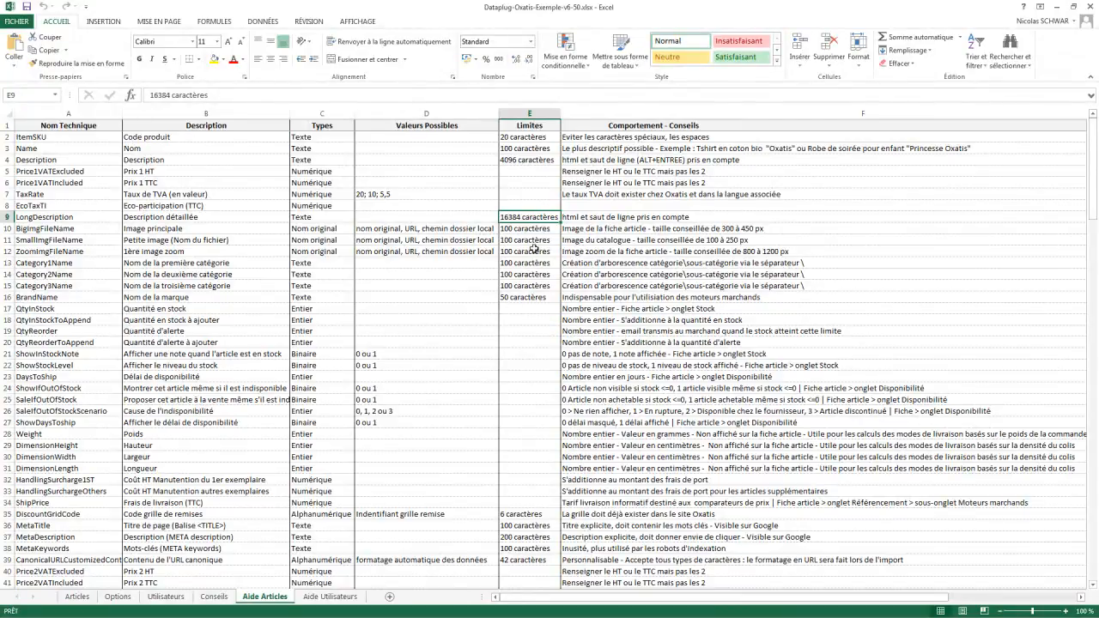
click(539, 228)
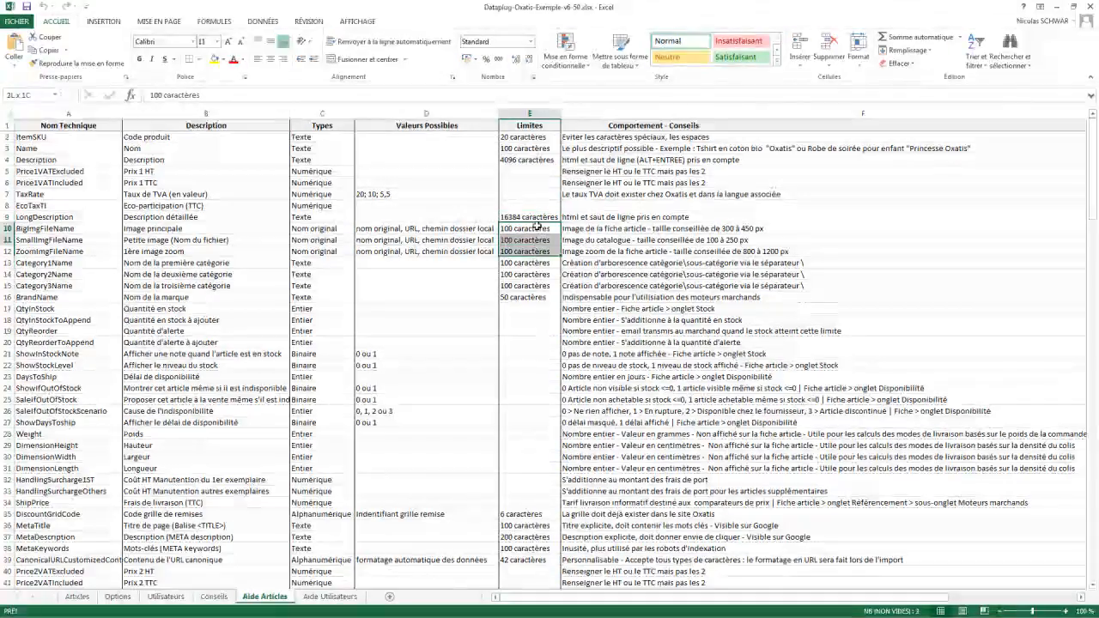
click(534, 243)
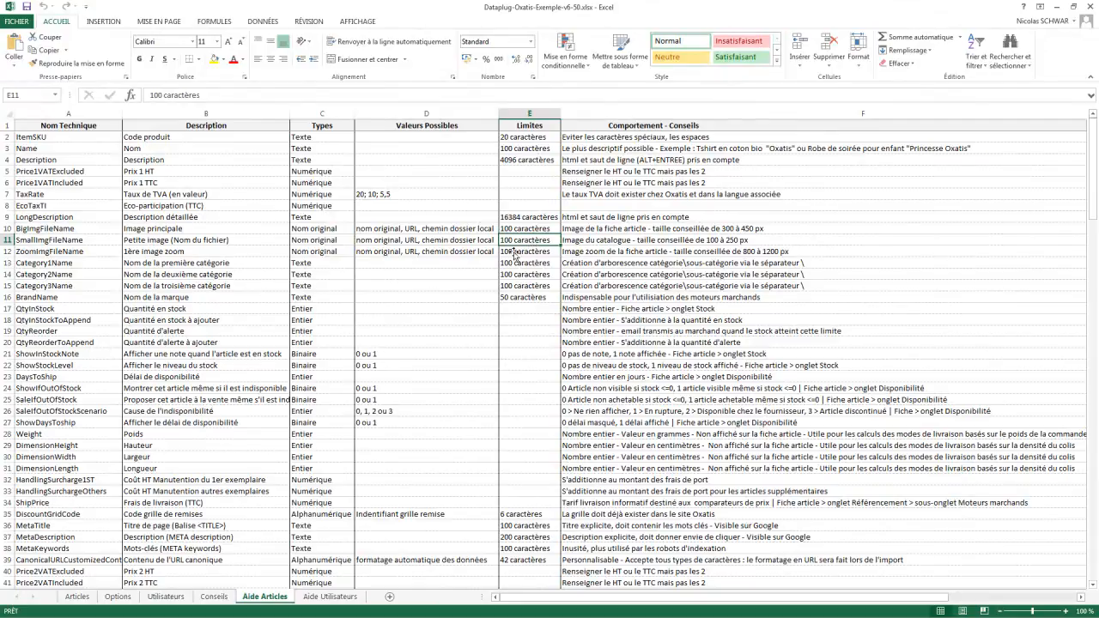
click(1058, 7)
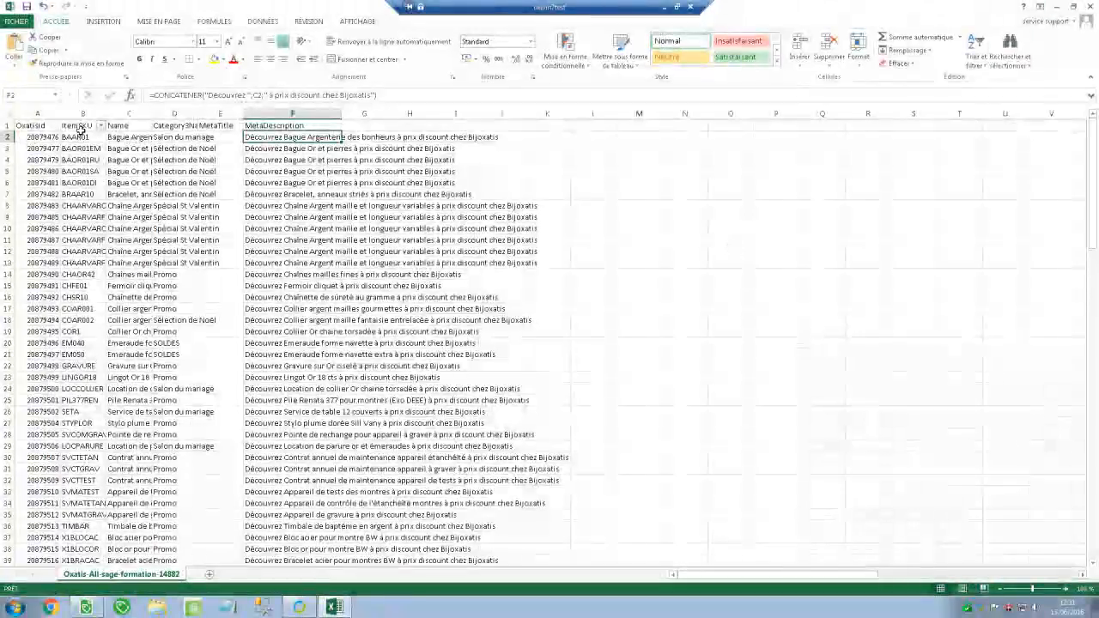
Close the reduced catalogue workbook and open the product import wizard for a CSV or Excel file in Oxatis DataPlug
click(1092, 7)
click(549, 325)
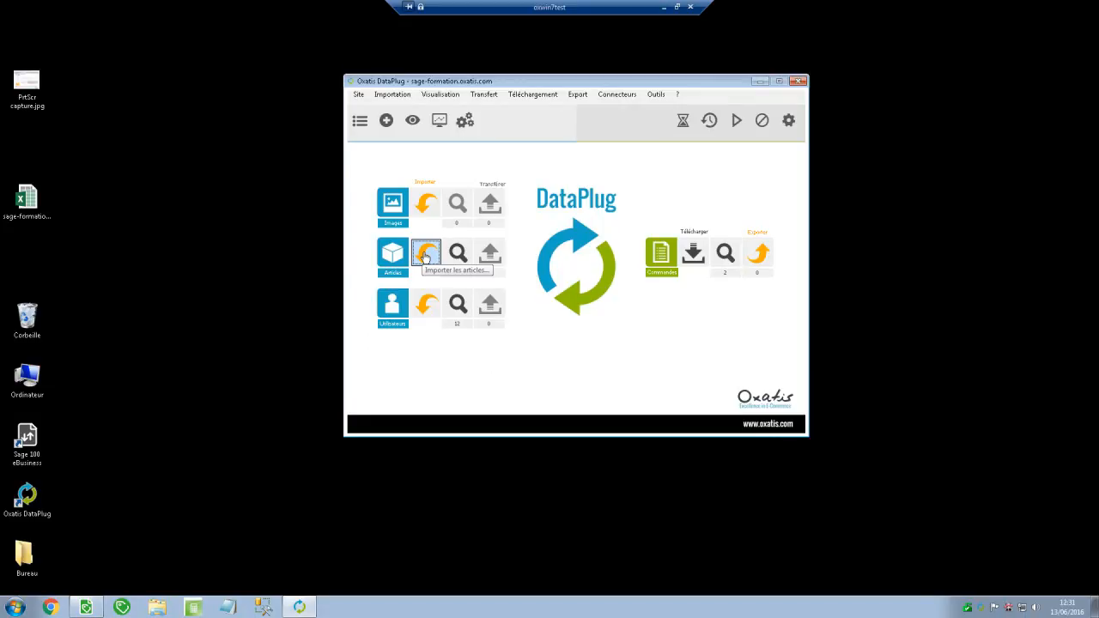
click(426, 254)
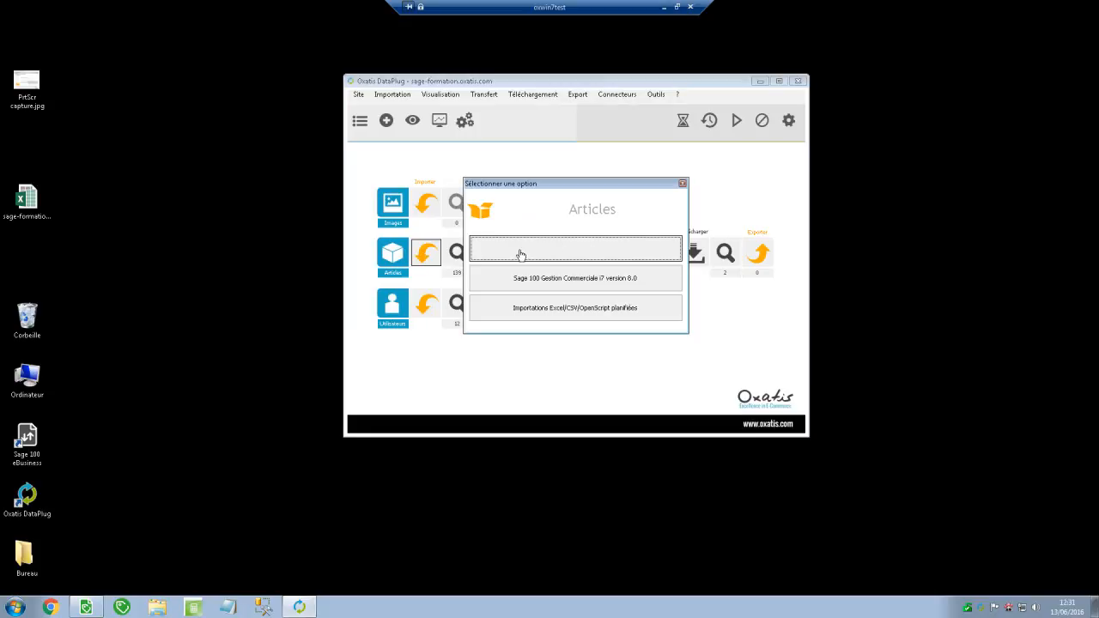
click(599, 249)
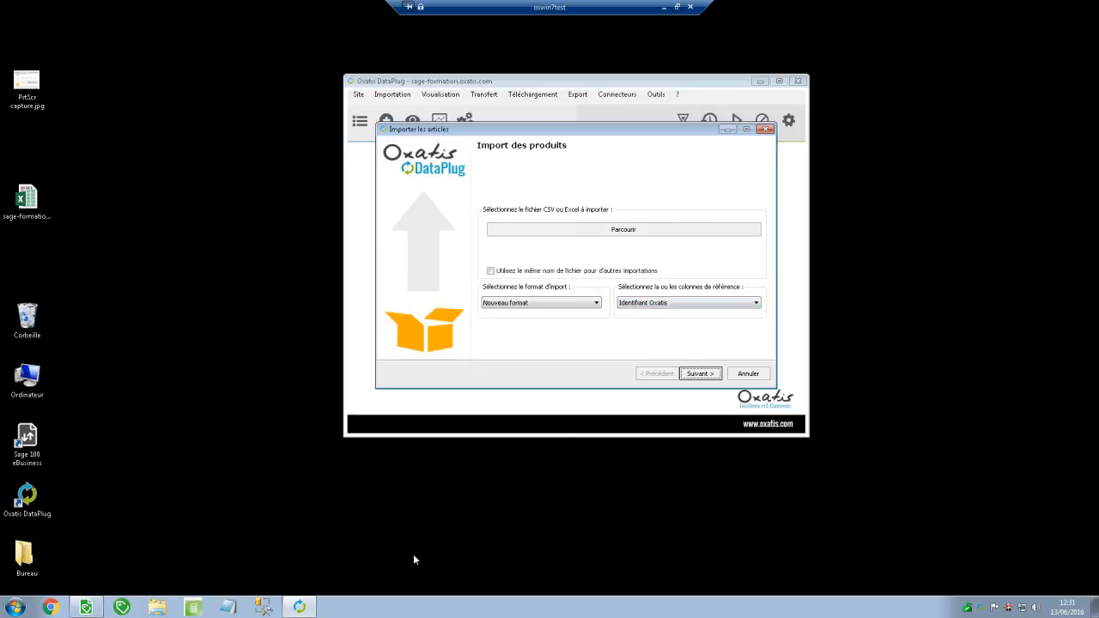
Open the sage-formation workbook from the desktop, clear the ItemSKU and Name headers in B1 and C1, and save and close it
click(16, 607)
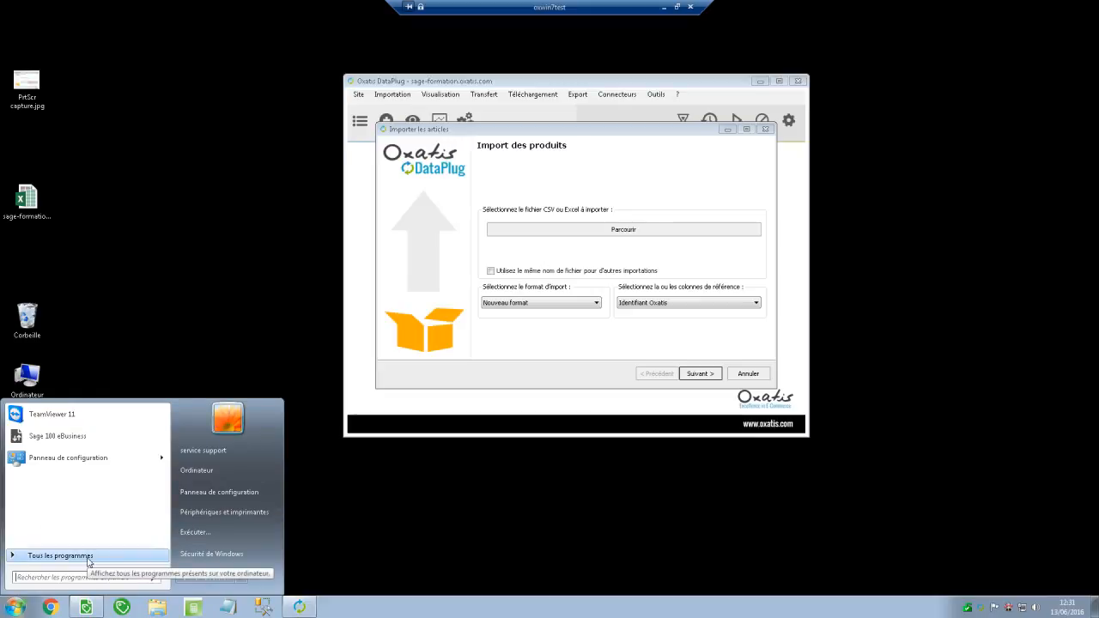
double_click(27, 199)
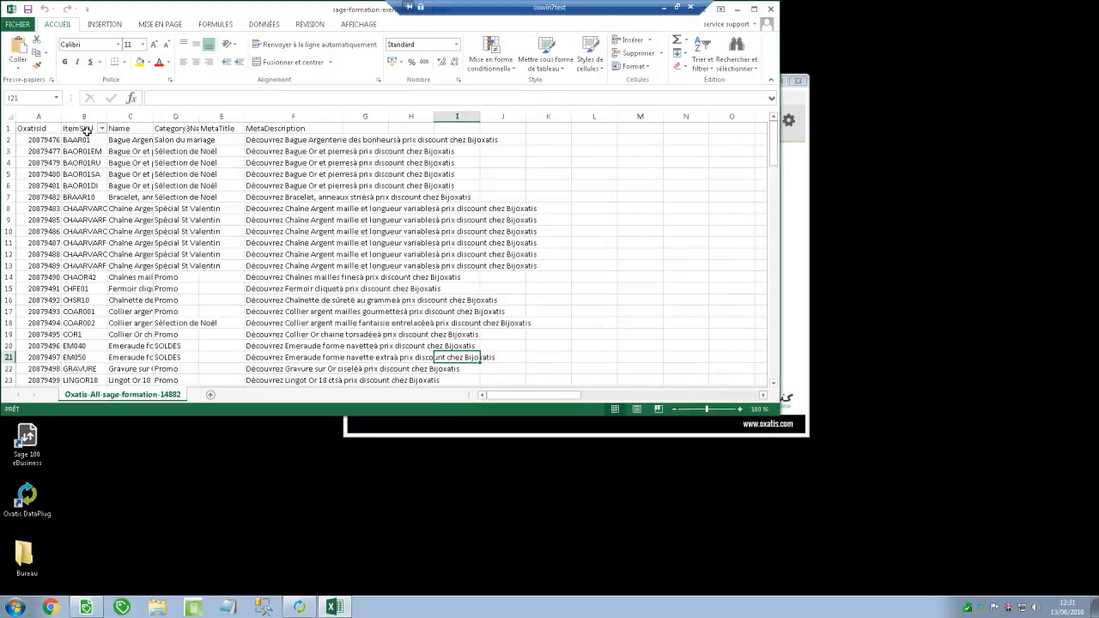
click(93, 129)
click(128, 127)
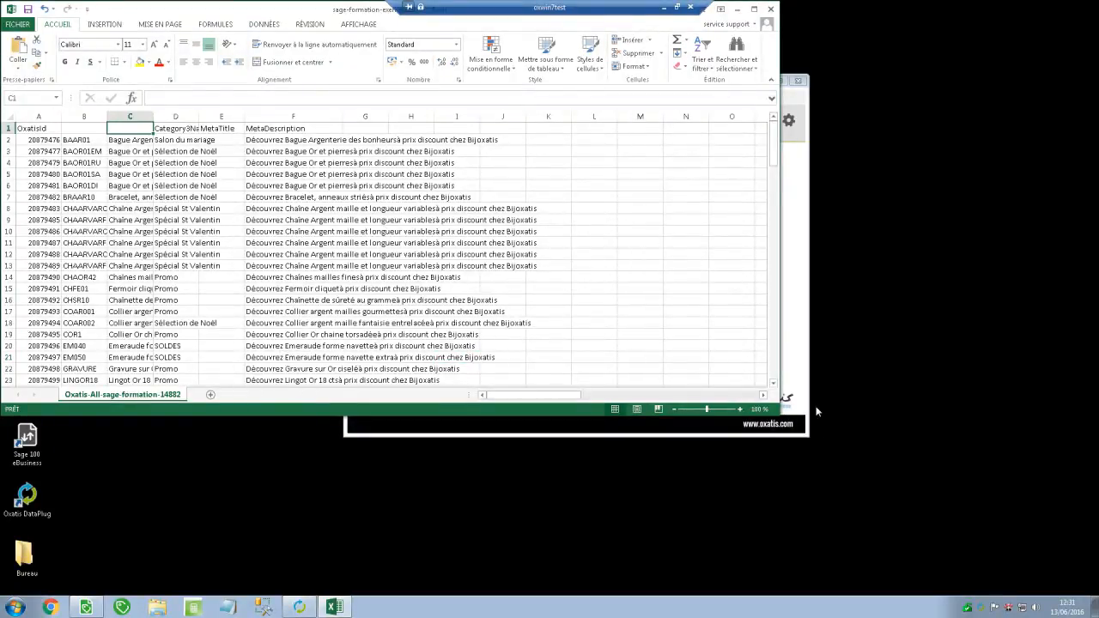
drag(771, 410, 1060, 572)
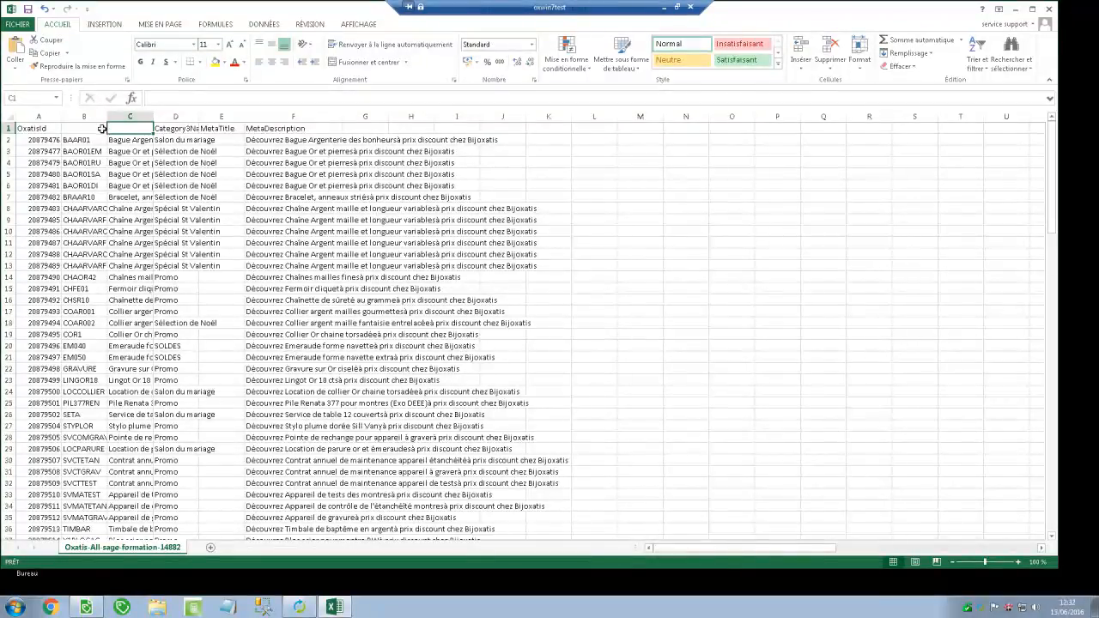
click(29, 9)
click(1050, 9)
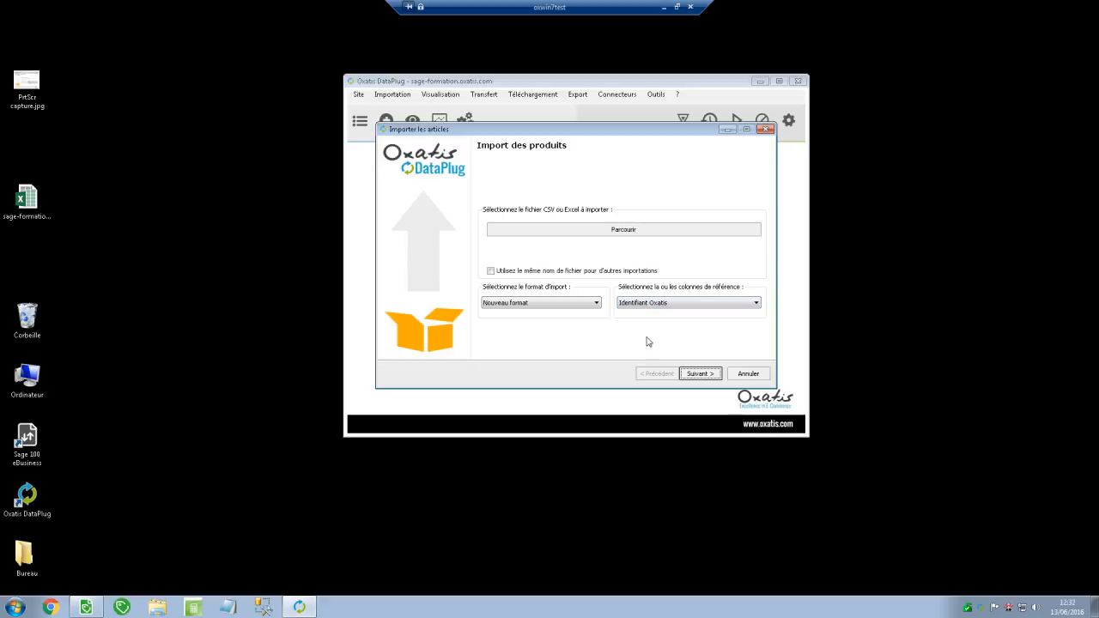
Select the sage-formation Excel file on the desktop (Bureau) as the product import file
click(614, 232)
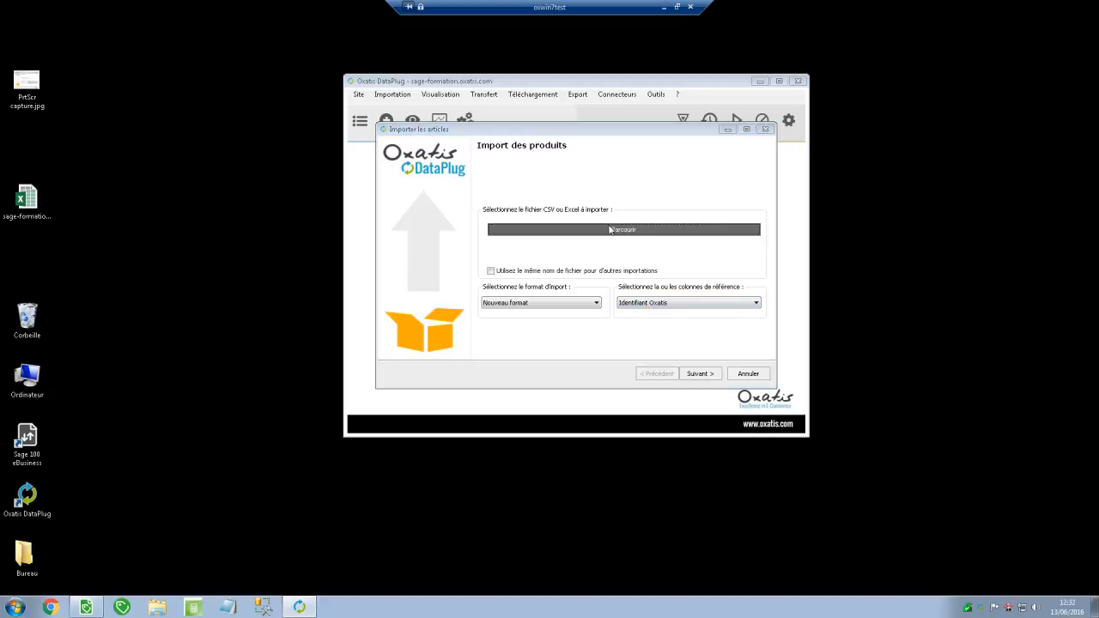
click(419, 215)
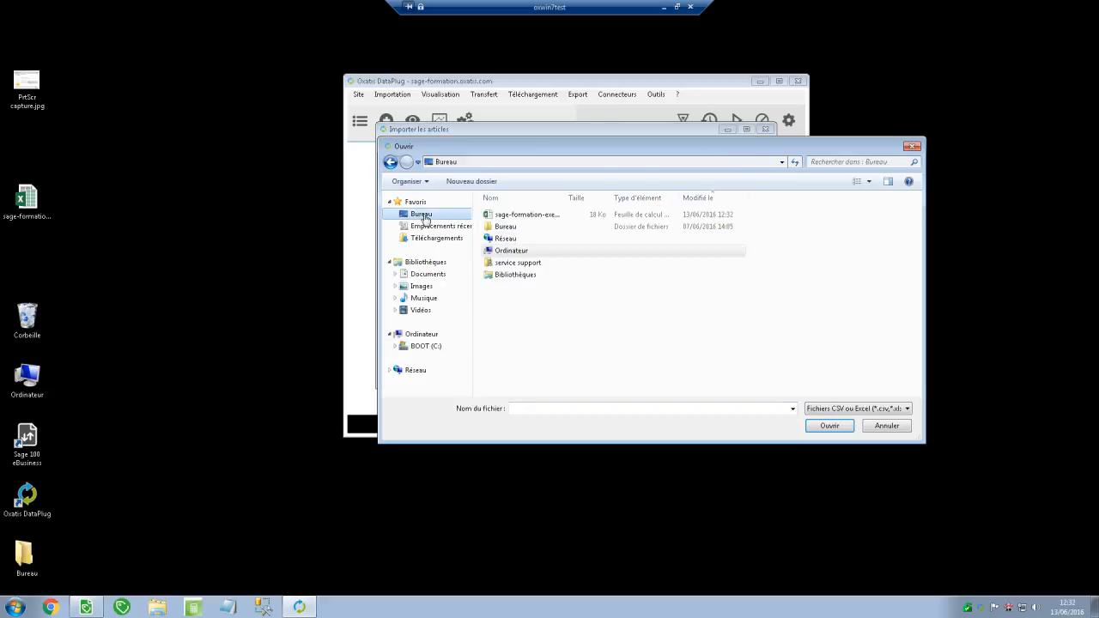
click(526, 216)
double_click(526, 217)
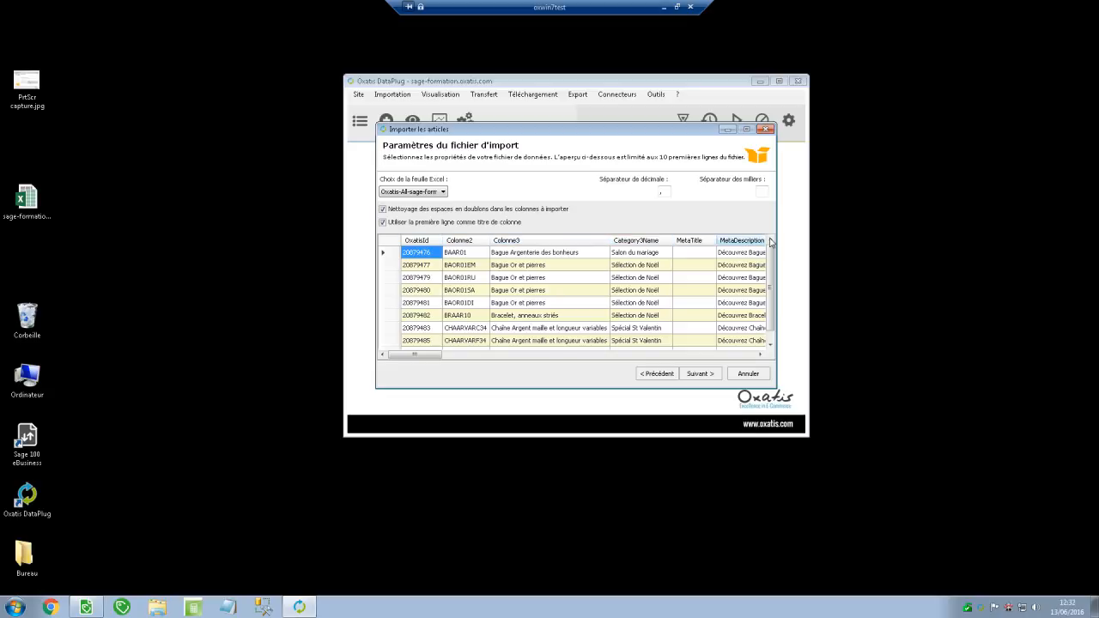
Turn the use of the first row as column titles off and on again, and continue to the column association
click(383, 222)
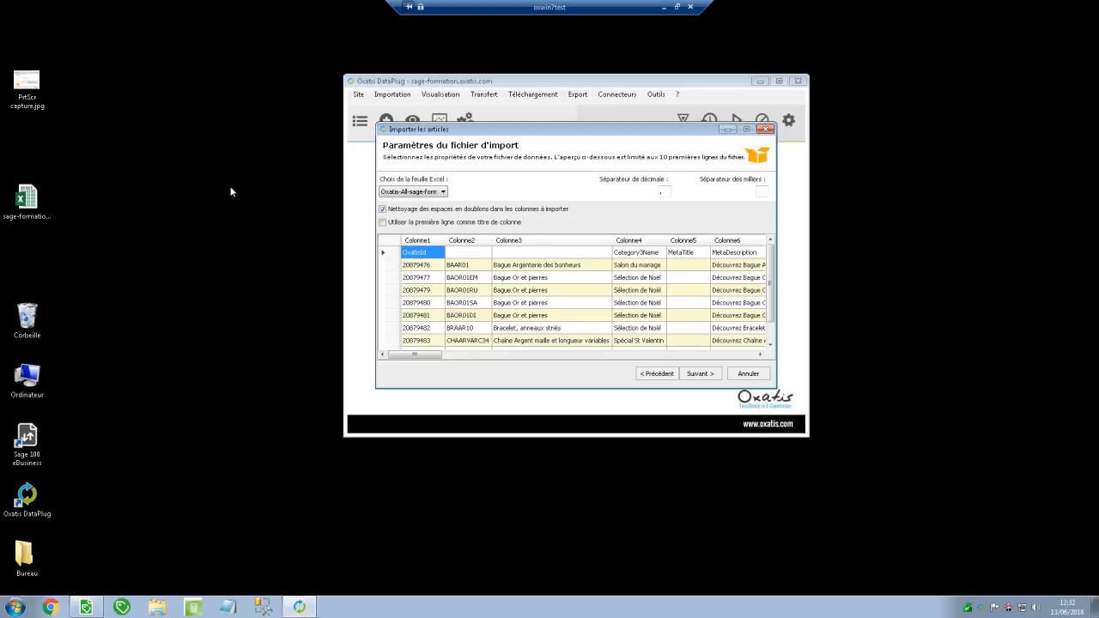
click(383, 222)
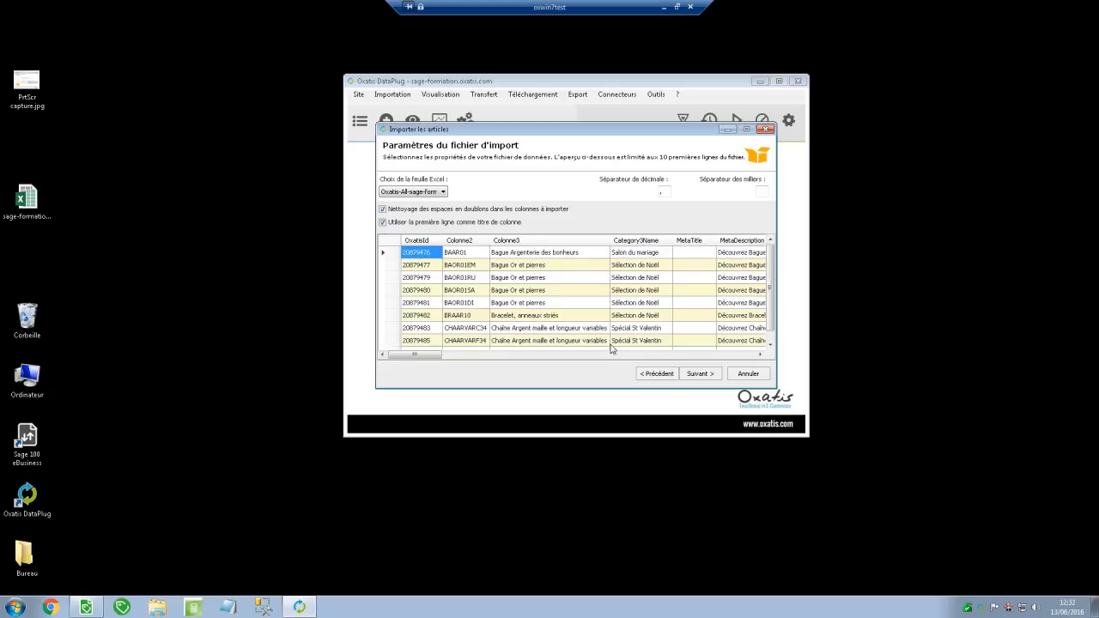
click(699, 376)
click(709, 382)
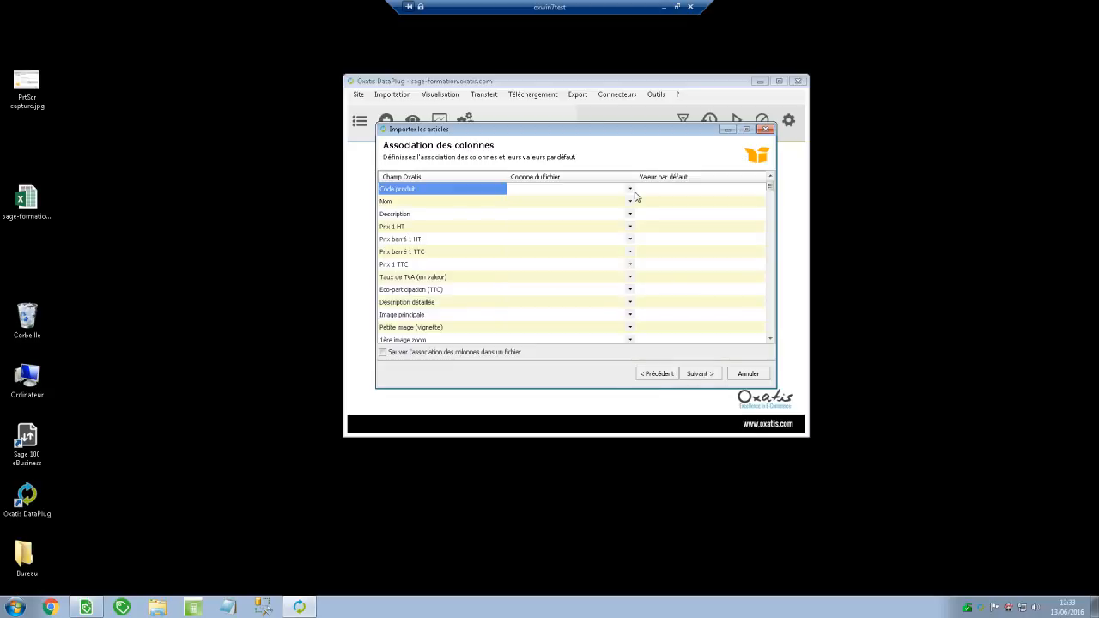
Check the column association for Code produit, left unassigned, and for Identifiant Oxatis further down the field list
click(630, 191)
click(630, 190)
click(686, 231)
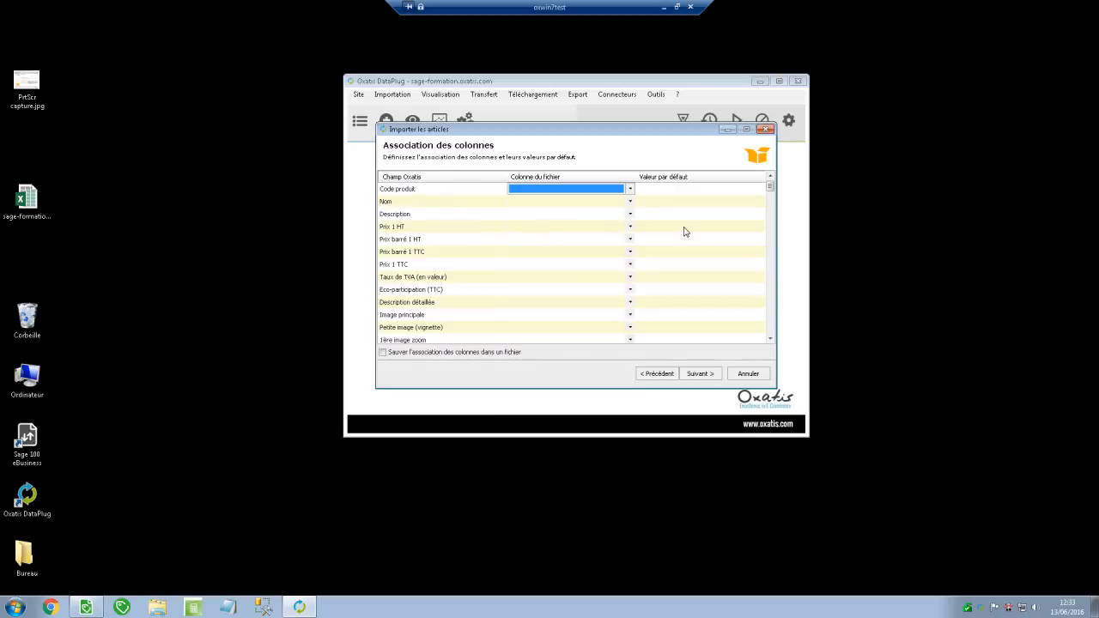
drag(770, 187, 773, 259)
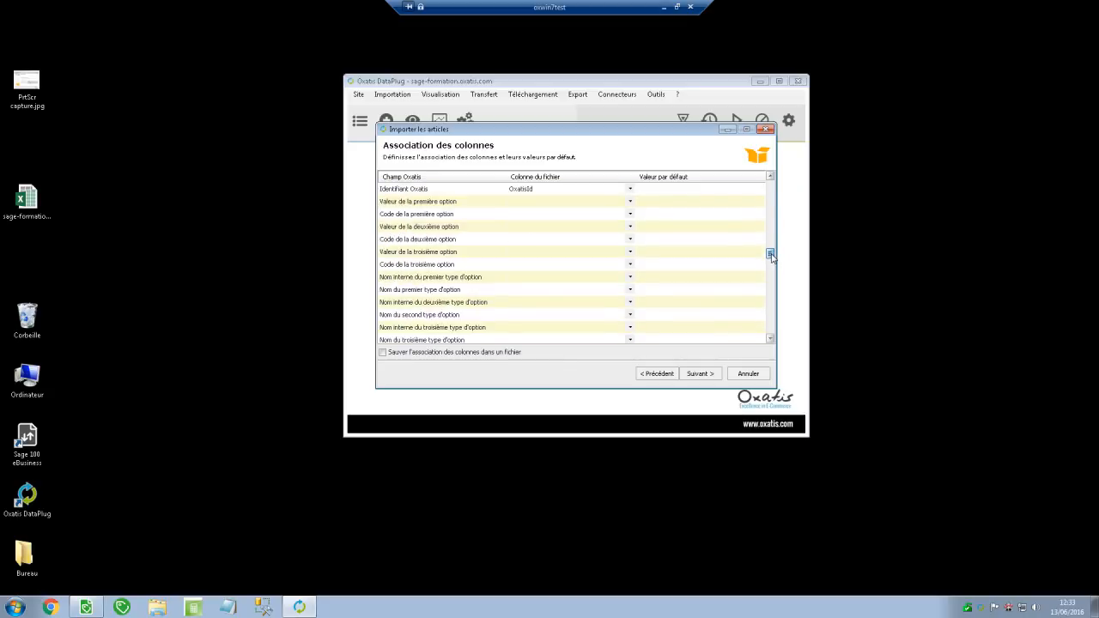
Accept the column association, run the product import with image import set to Aucun, and close the import wizard
click(701, 376)
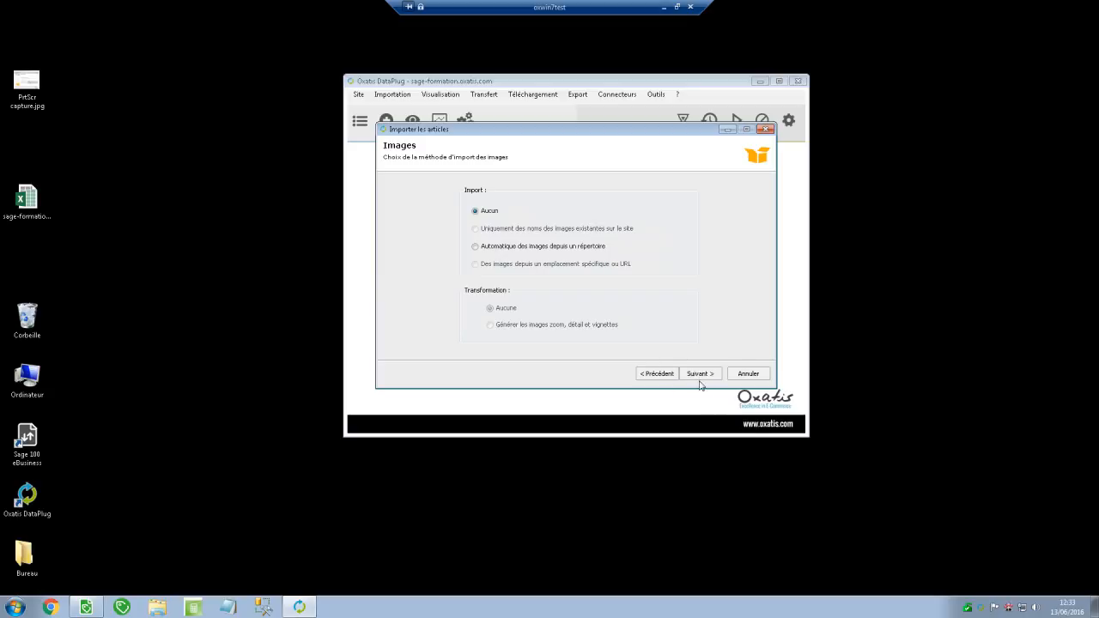
click(701, 377)
click(700, 377)
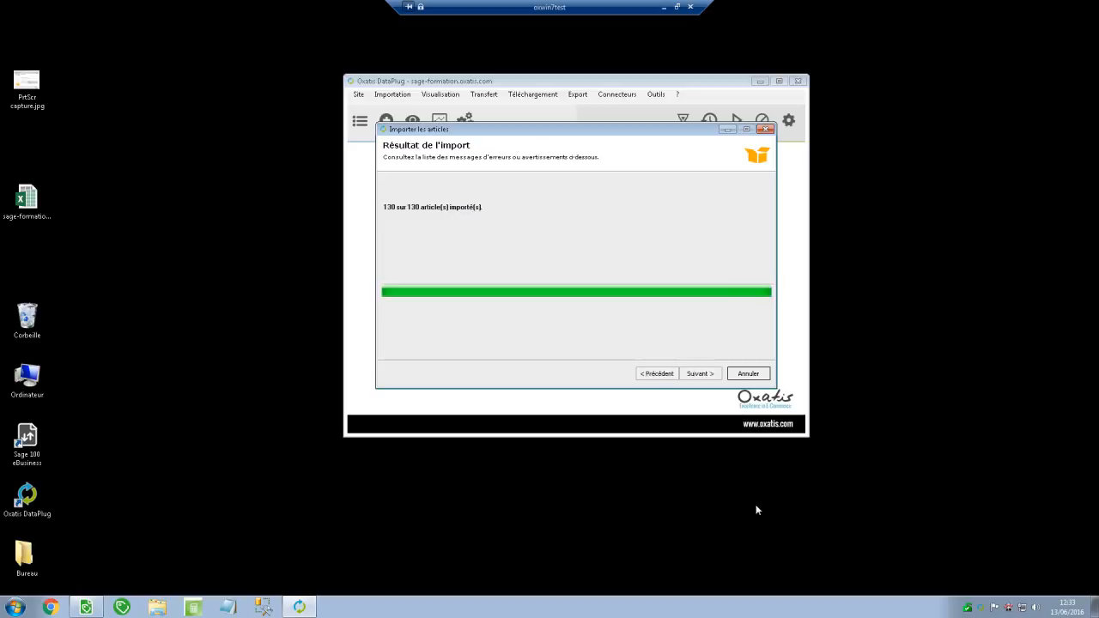
click(748, 374)
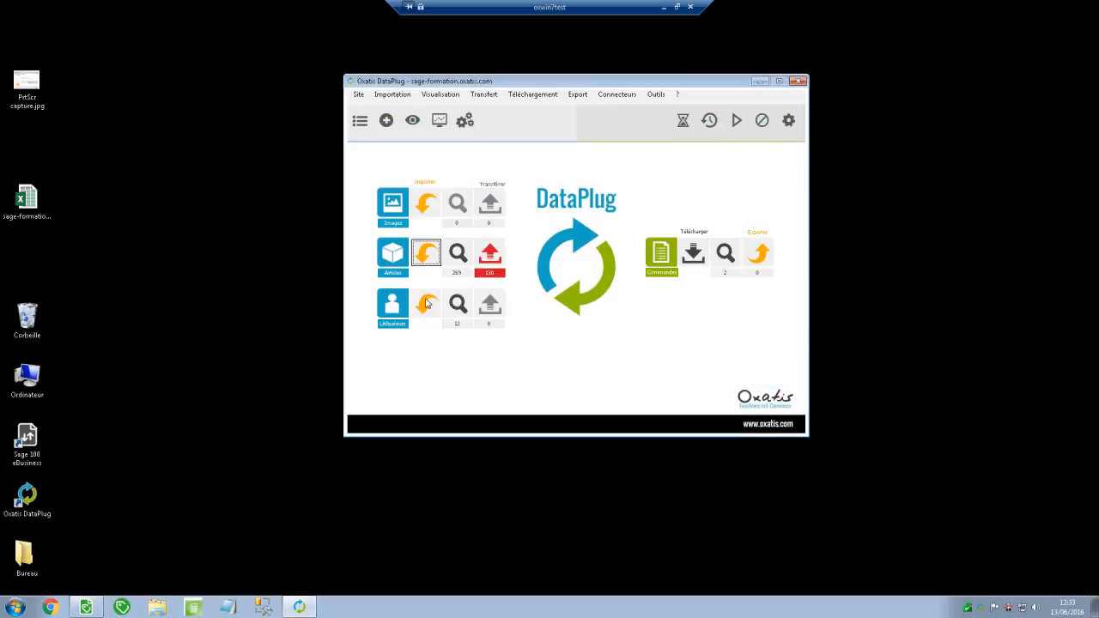
Start the transfer of the imported articles to the sage-formation.oxatis.com site
click(490, 252)
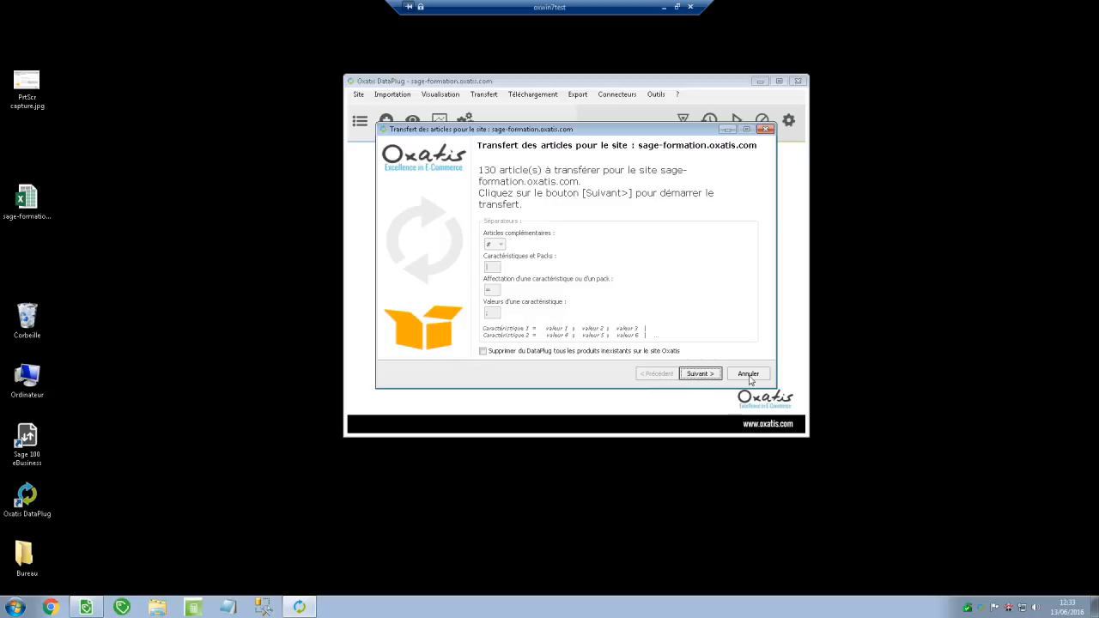
click(747, 375)
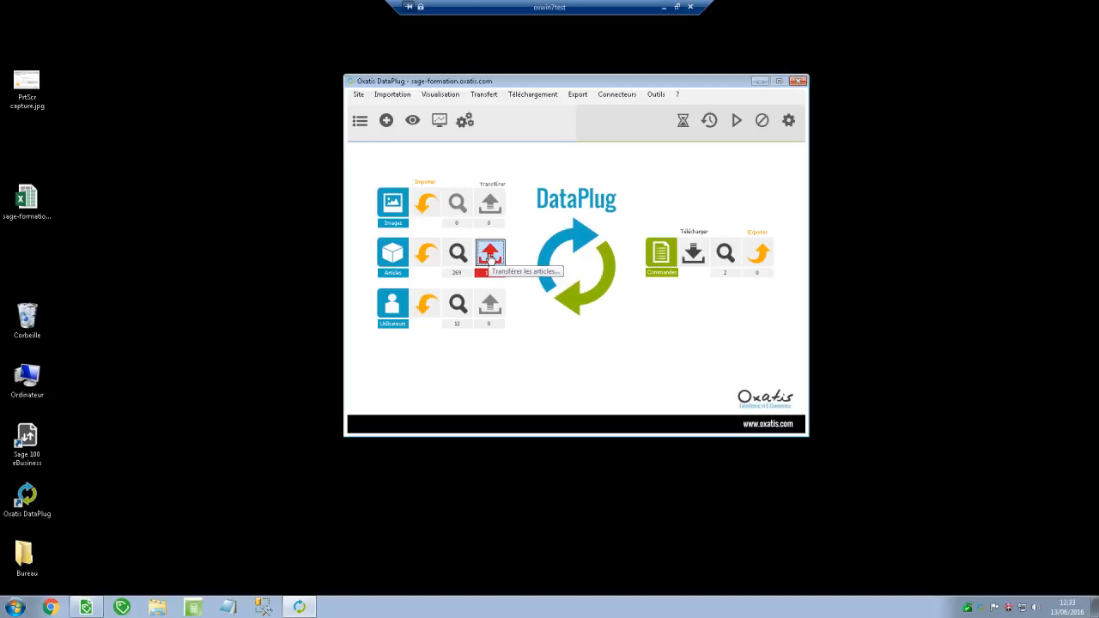
click(490, 254)
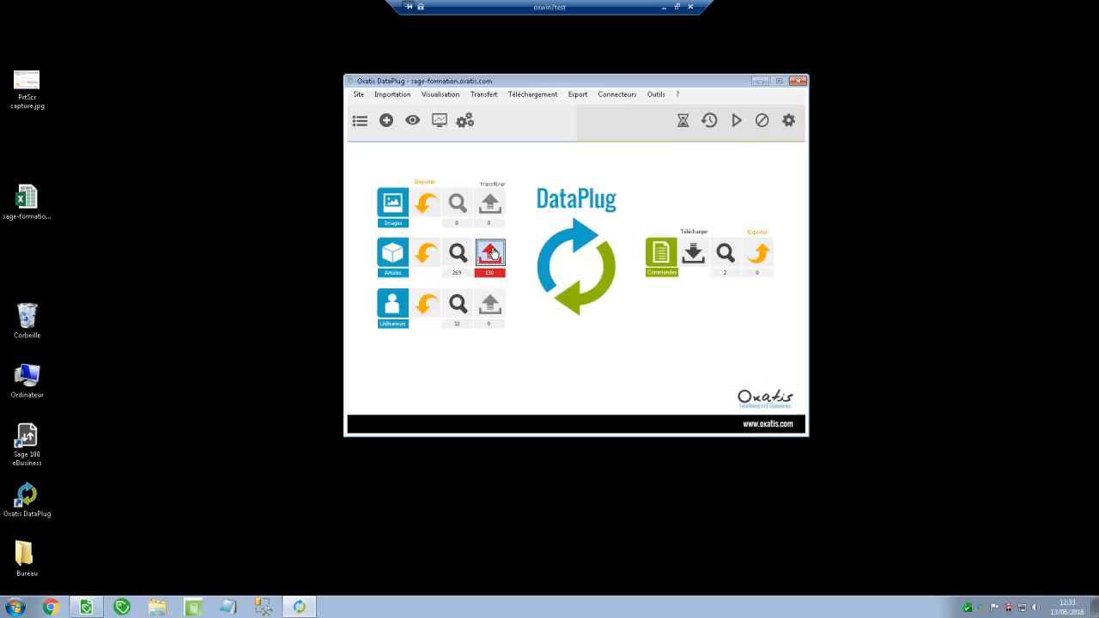
click(695, 376)
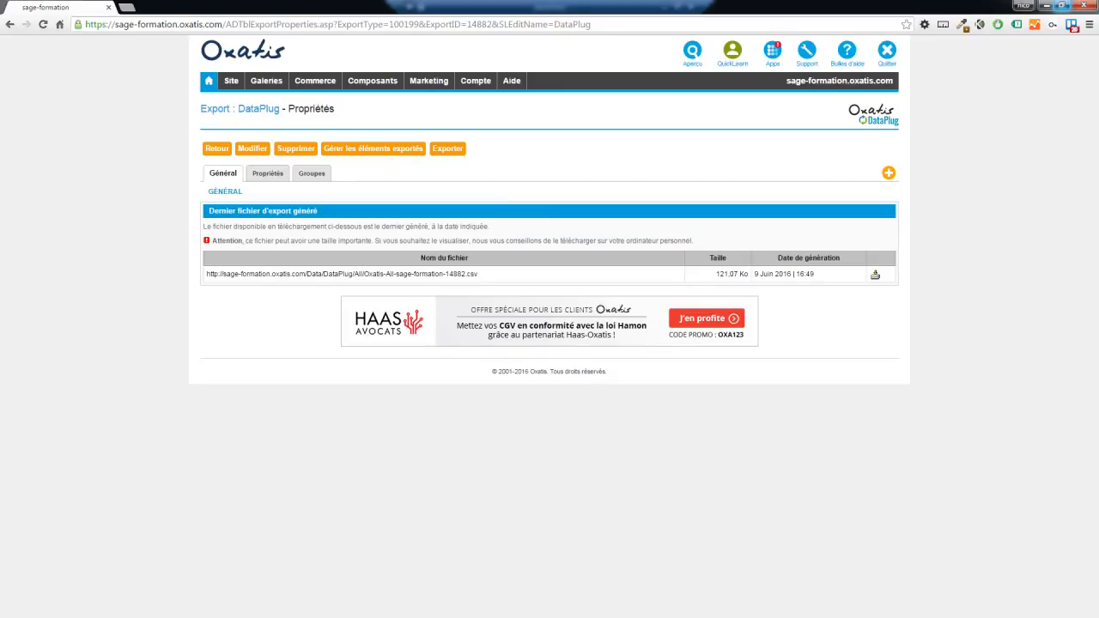
Switch to the Oxatis back office in the browser, open the article list and filter it by the Promo category
click(319, 97)
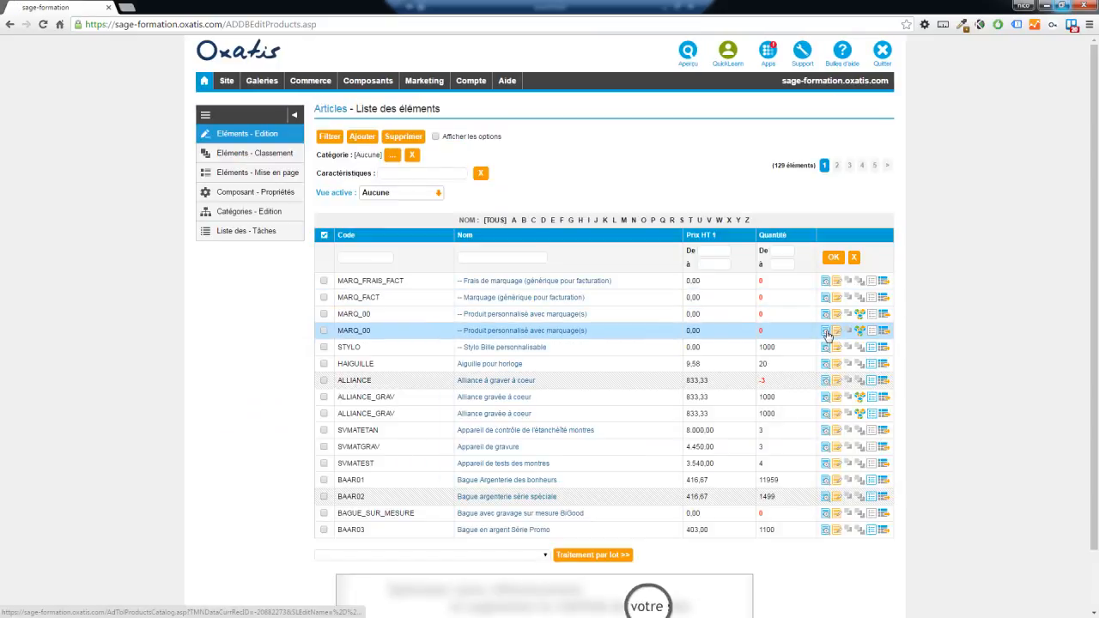
click(392, 156)
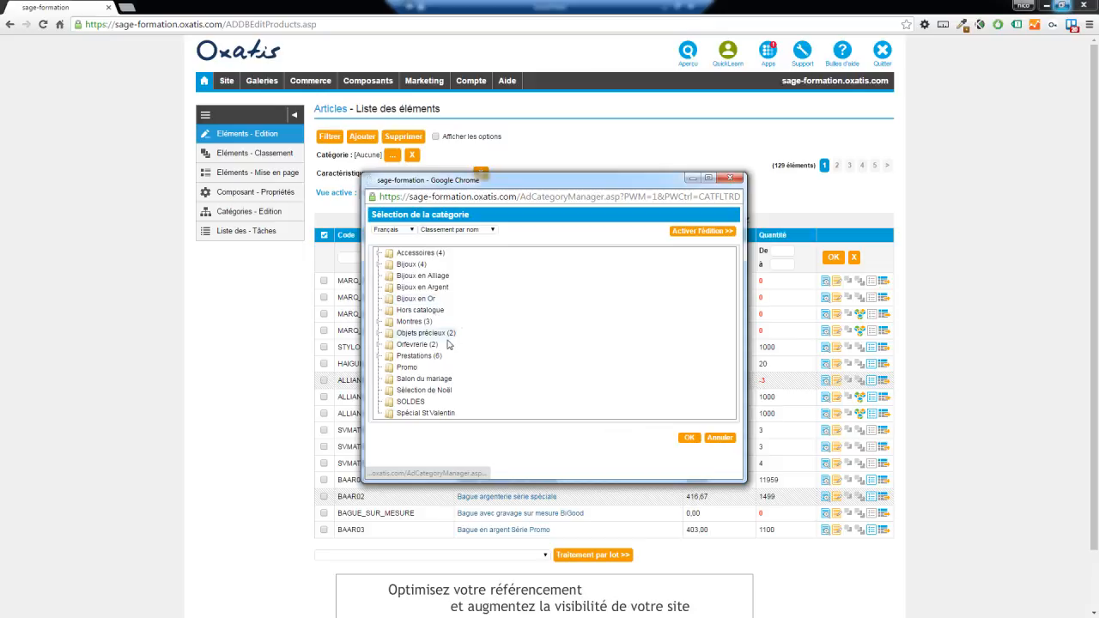
click(407, 369)
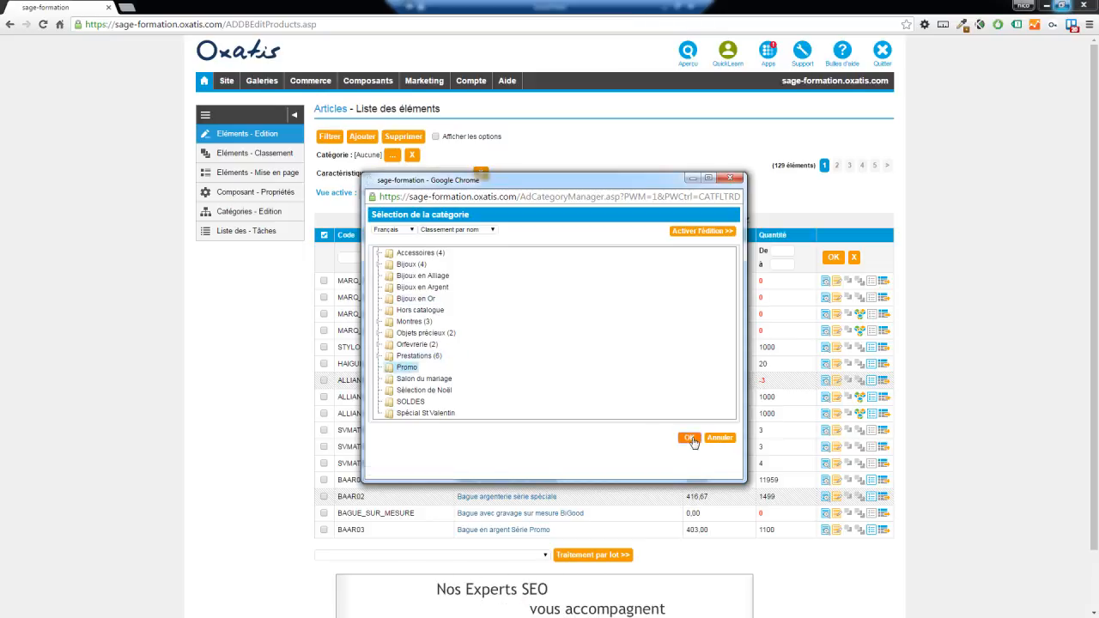
click(688, 438)
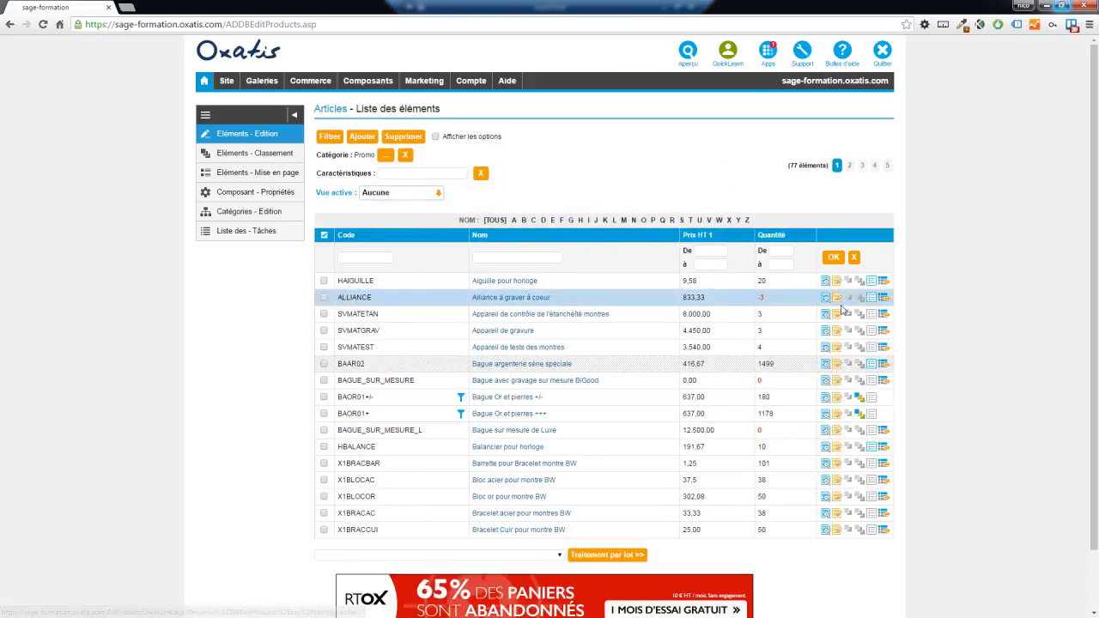
Open the Appareil de gravure article and check its Catégorie 3 and its META description with the SERP simulation
click(829, 330)
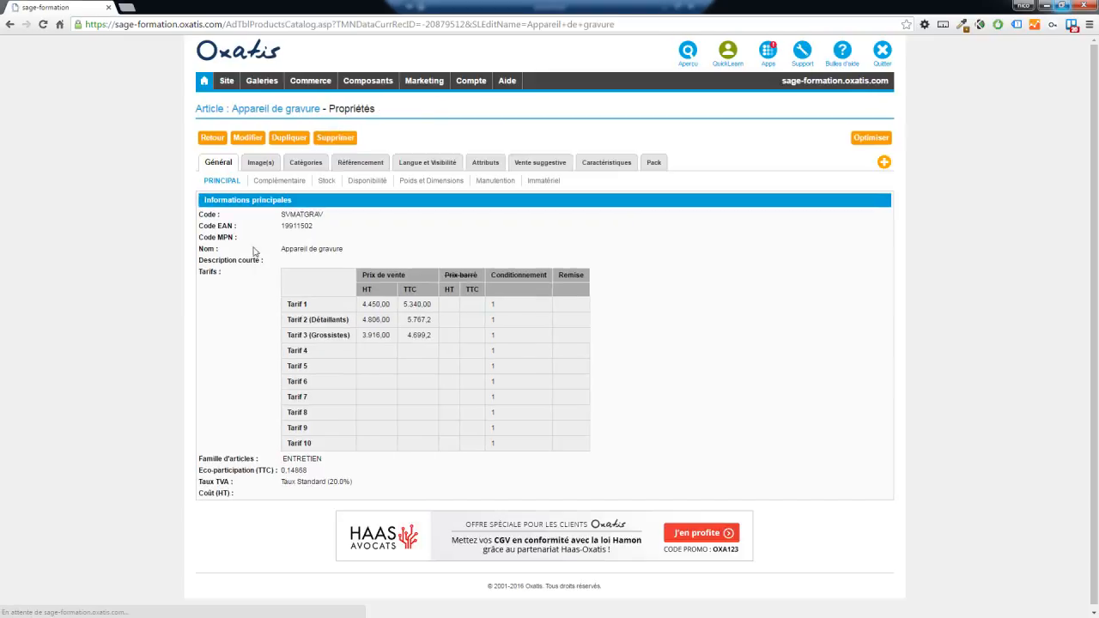
click(301, 163)
drag(282, 238, 252, 240)
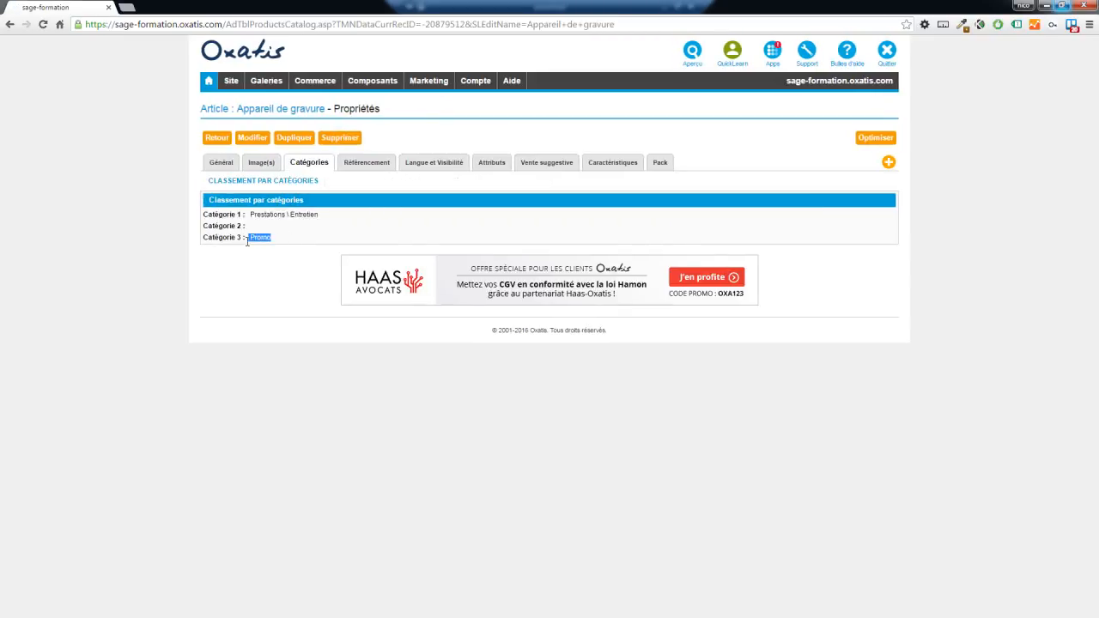
click(364, 163)
drag(507, 300, 336, 303)
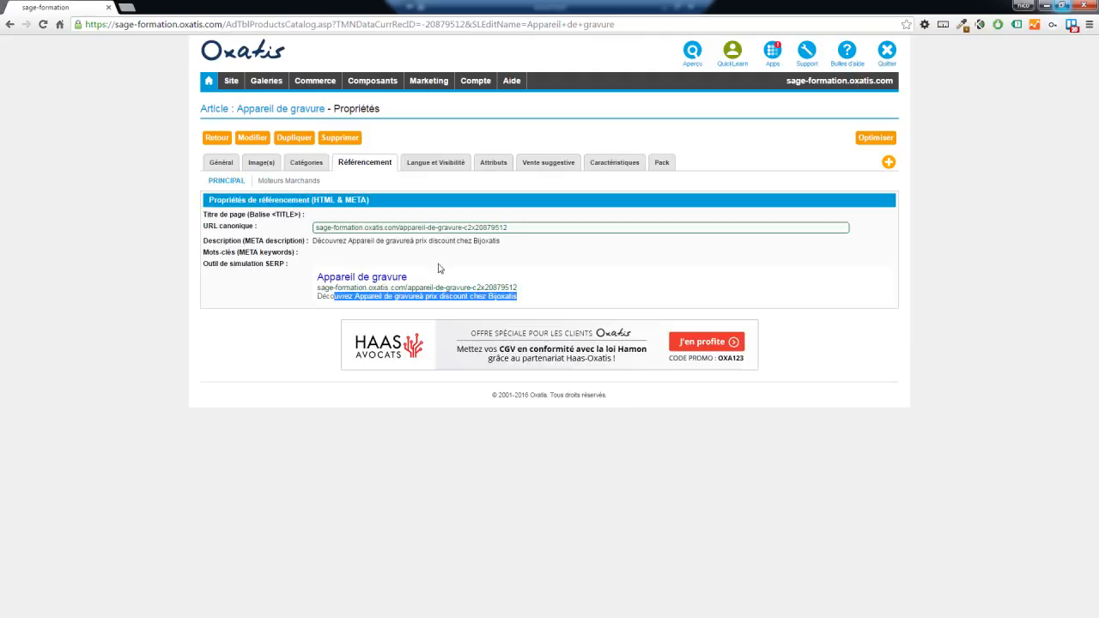
drag(317, 297, 523, 303)
click(518, 308)
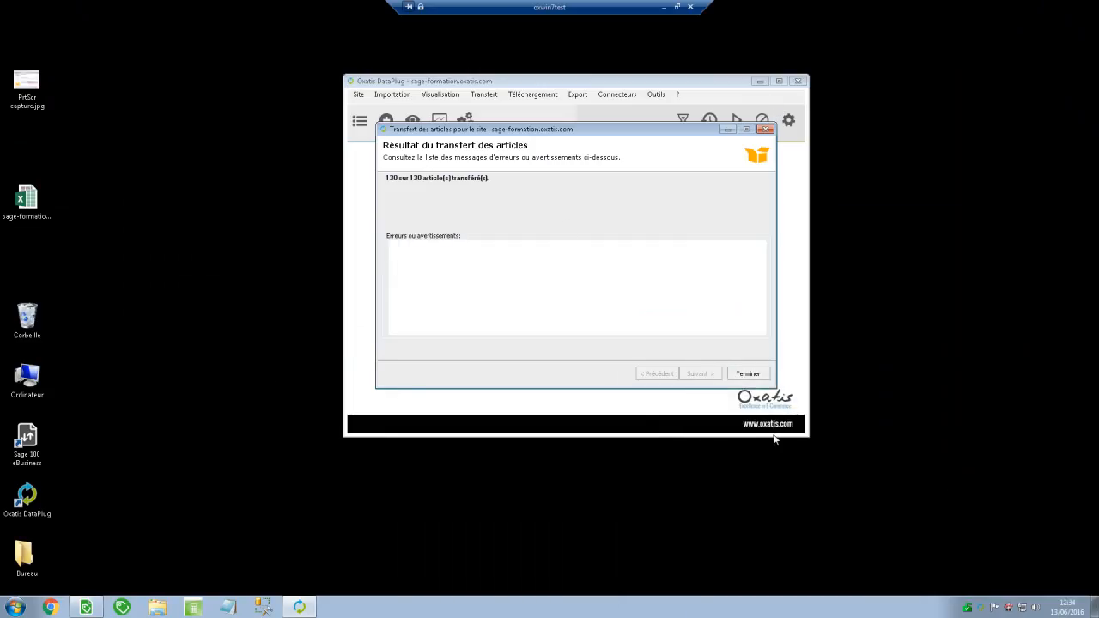
Finish the transfer, reopen the workbook, insert a space before "à prix discount" in the F2 formula, fill it down the MetaDescription column, and close the workbook
click(747, 374)
double_click(23, 202)
click(274, 138)
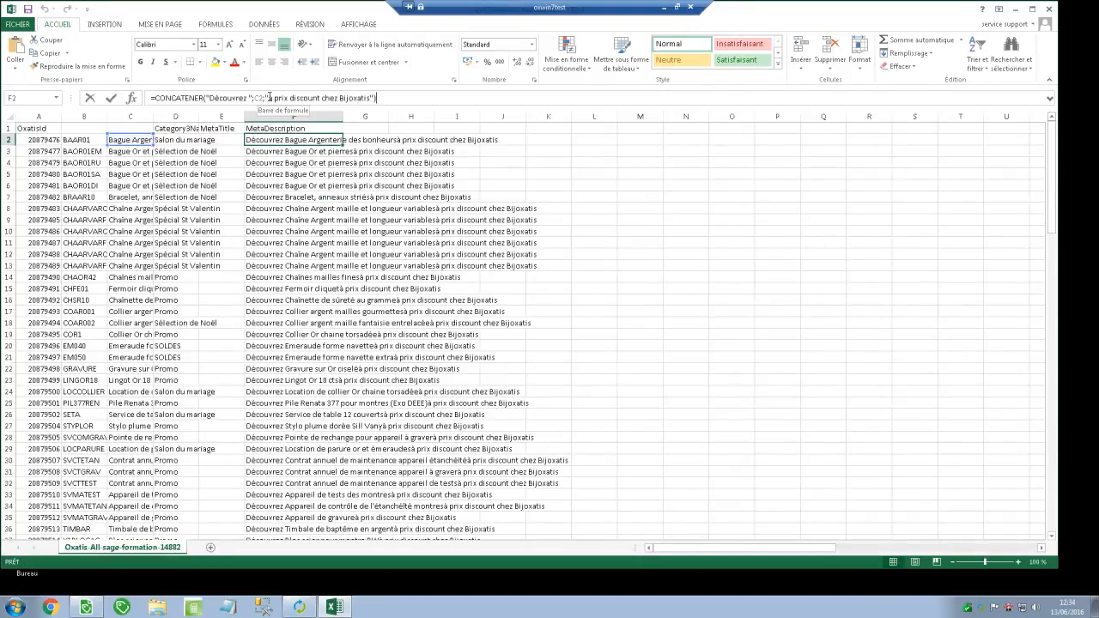
click(269, 97)
key(Return)
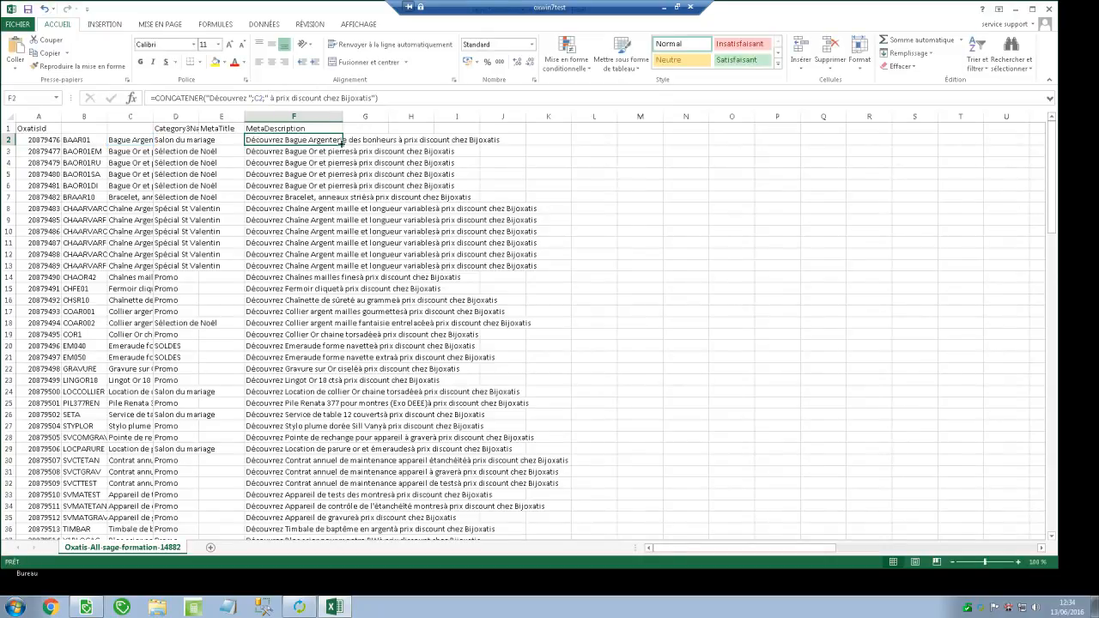
double_click(343, 145)
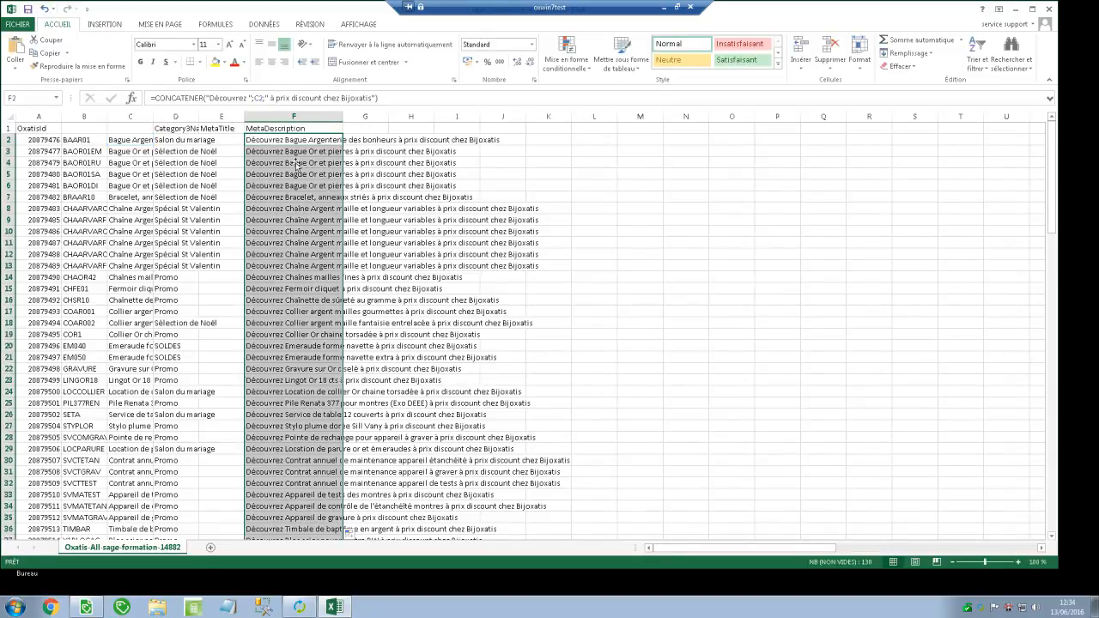
click(1049, 7)
Start another Excel article import with sage-formation-exemple-1.xlsx, toggle the reuse of the same file name, and proceed to the import file parameters
click(425, 251)
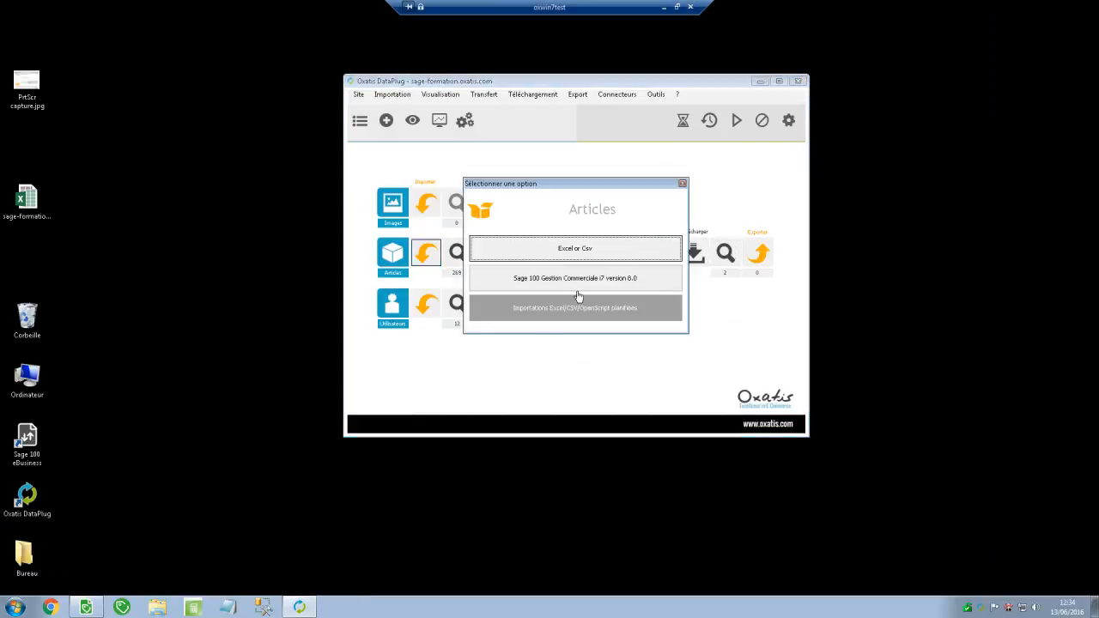
click(592, 249)
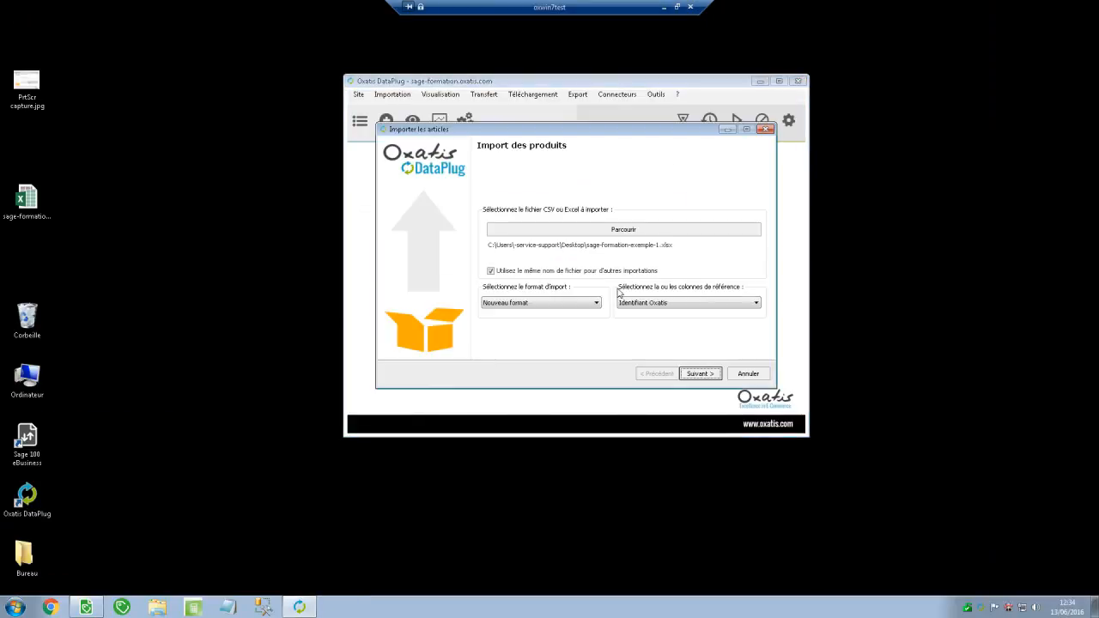
click(704, 378)
click(658, 375)
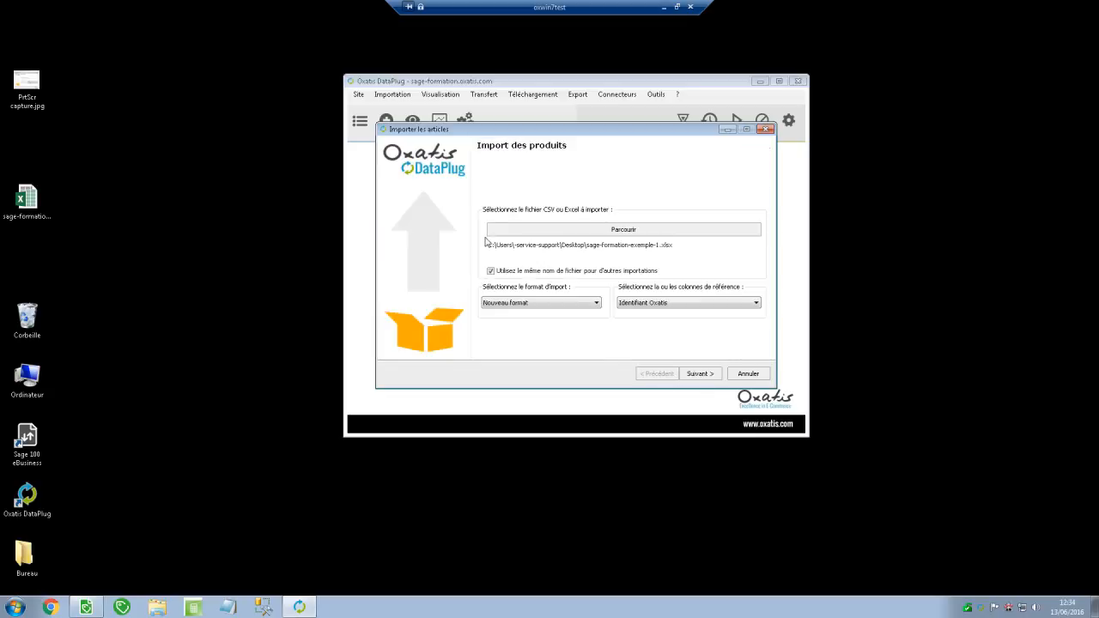
click(491, 270)
click(700, 375)
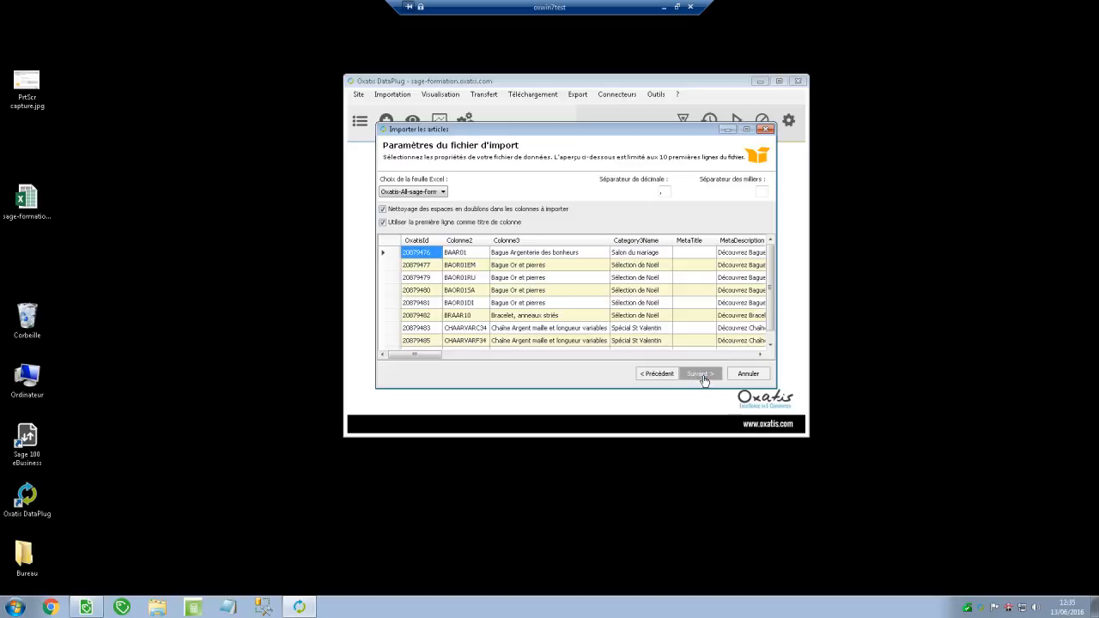
Reopen the sage-formation workbook from the desktop and copy rows 1 and 2 into a new sheet
click(421, 192)
click(422, 192)
double_click(18, 218)
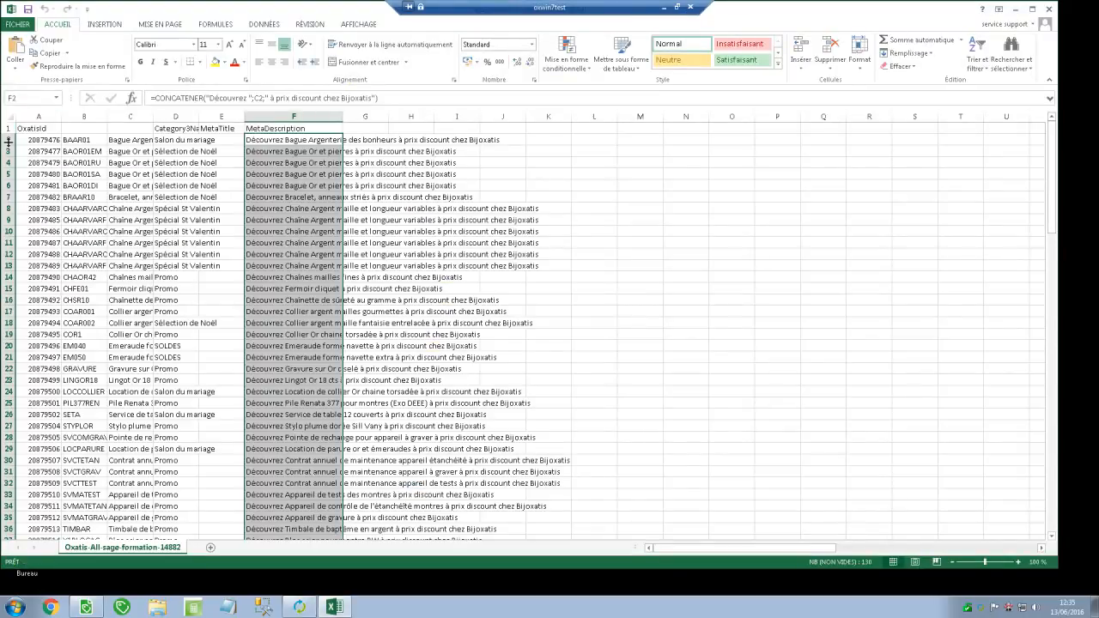
drag(8, 129, 5, 138)
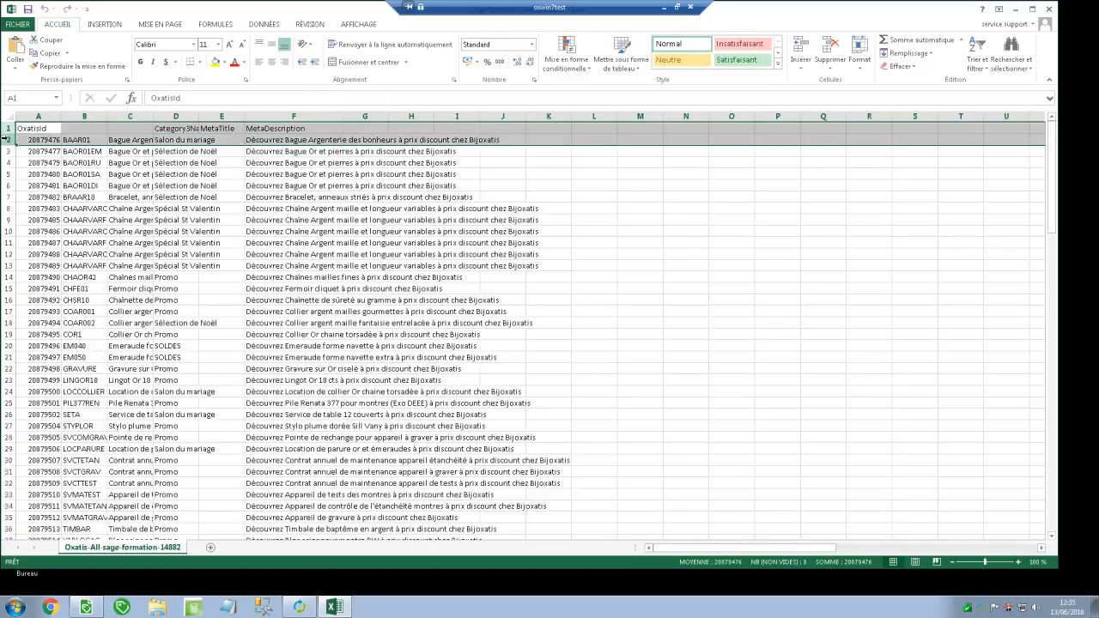
key(ctrl+c)
click(210, 547)
key(ctrl+v)
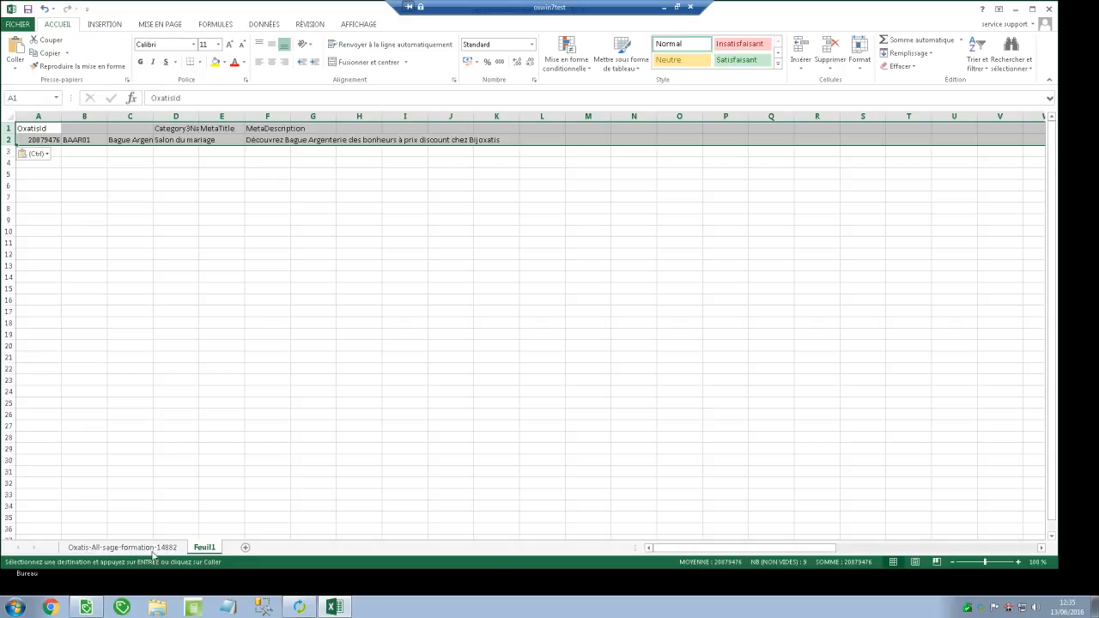
Move the Feuil1 sheet in front of Oxatis-All-sage-formation-14882 and close the workbook
drag(63, 558, 65, 555)
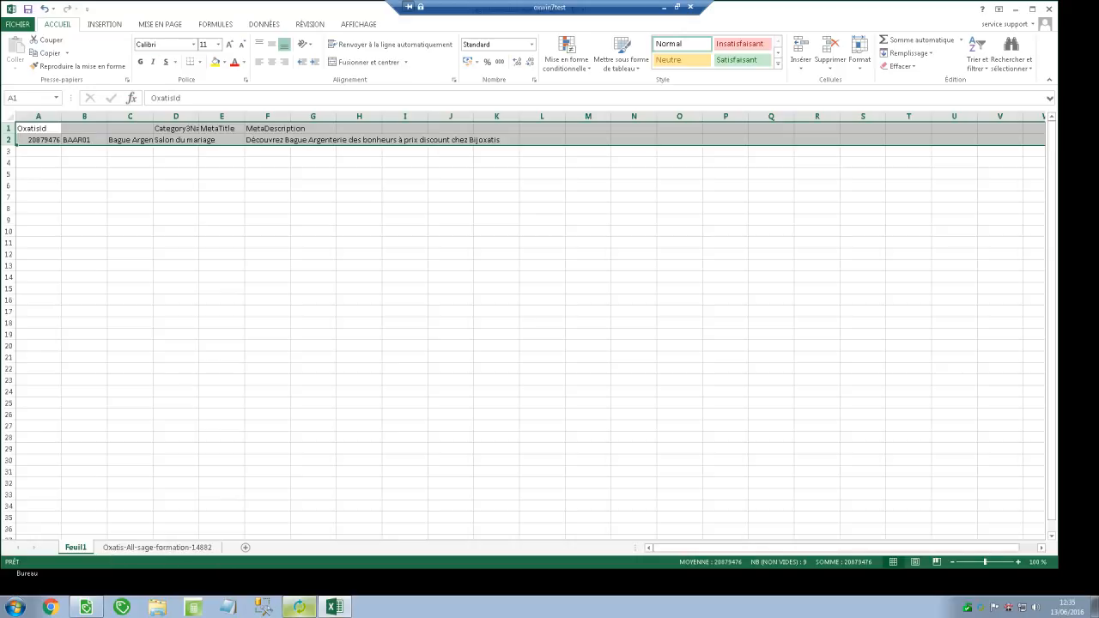
click(301, 607)
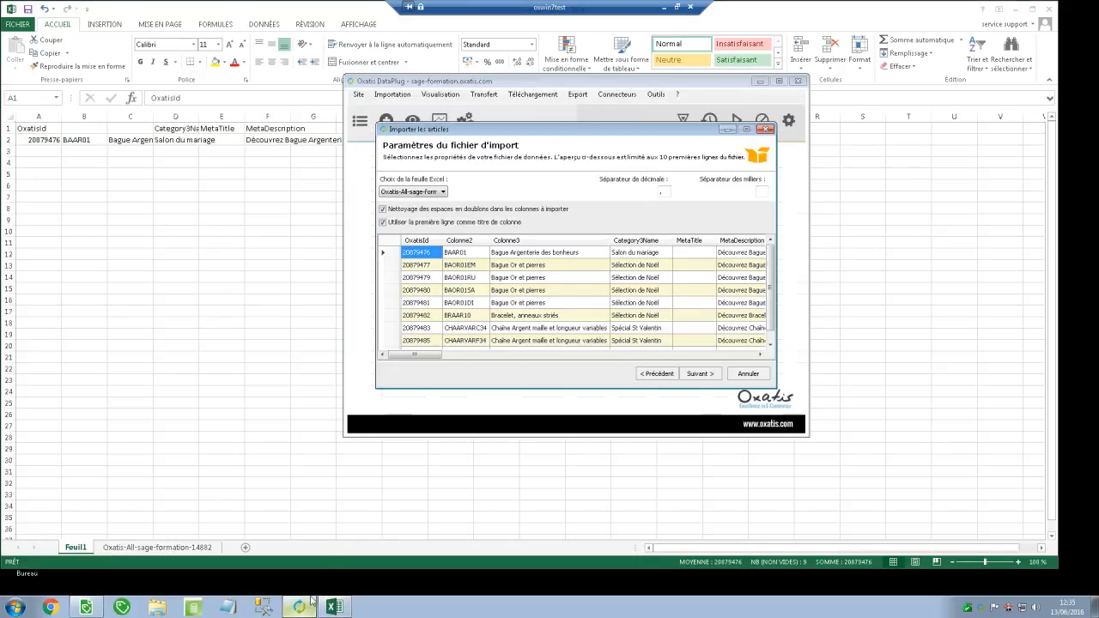
click(1048, 13)
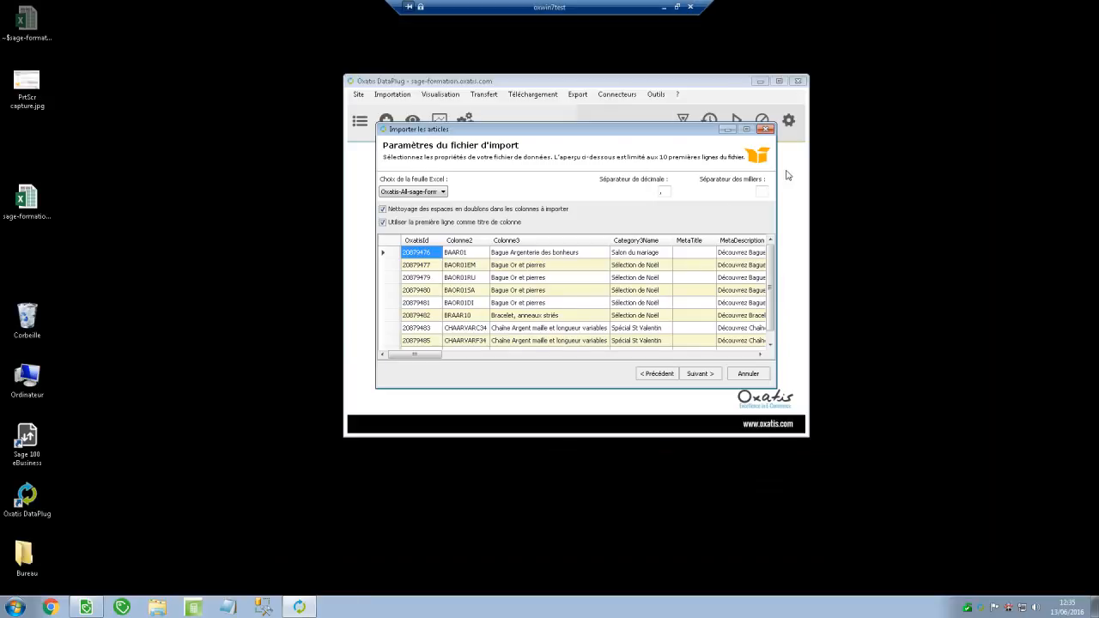
Return to the file selection of the article import, reload the file parameters, and choose the Oxatis-All-sage-formation sheet
click(421, 193)
click(648, 378)
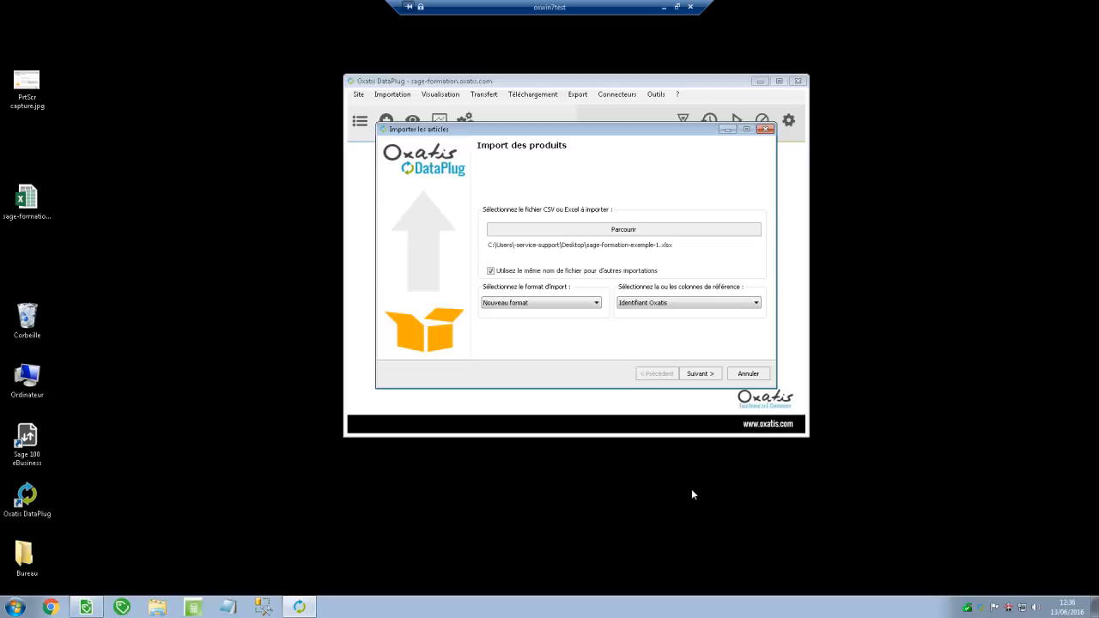
click(698, 375)
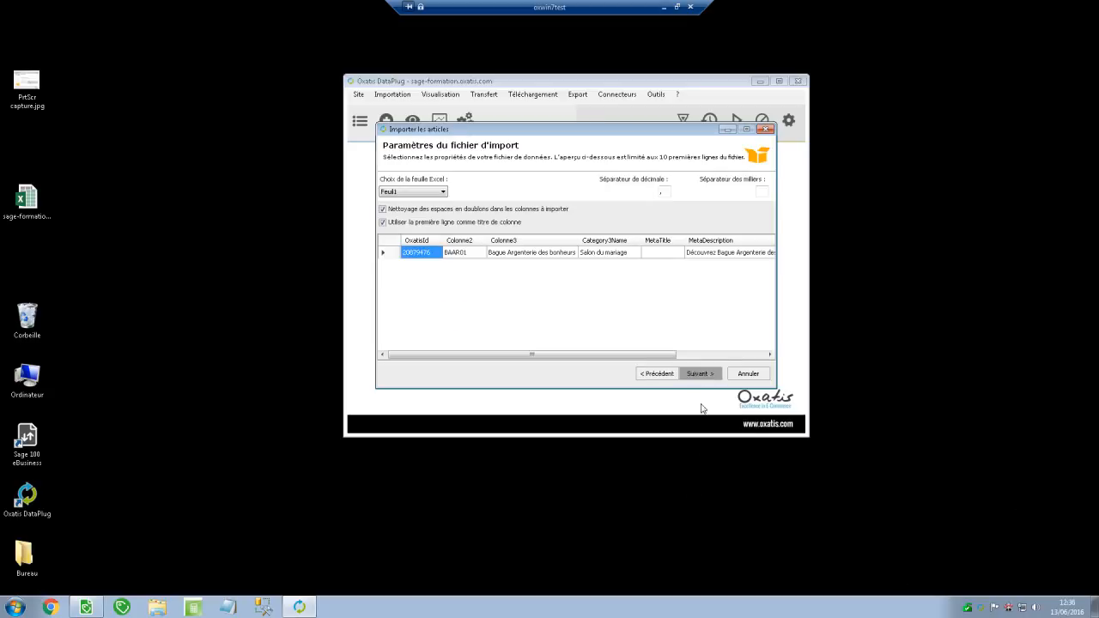
click(437, 193)
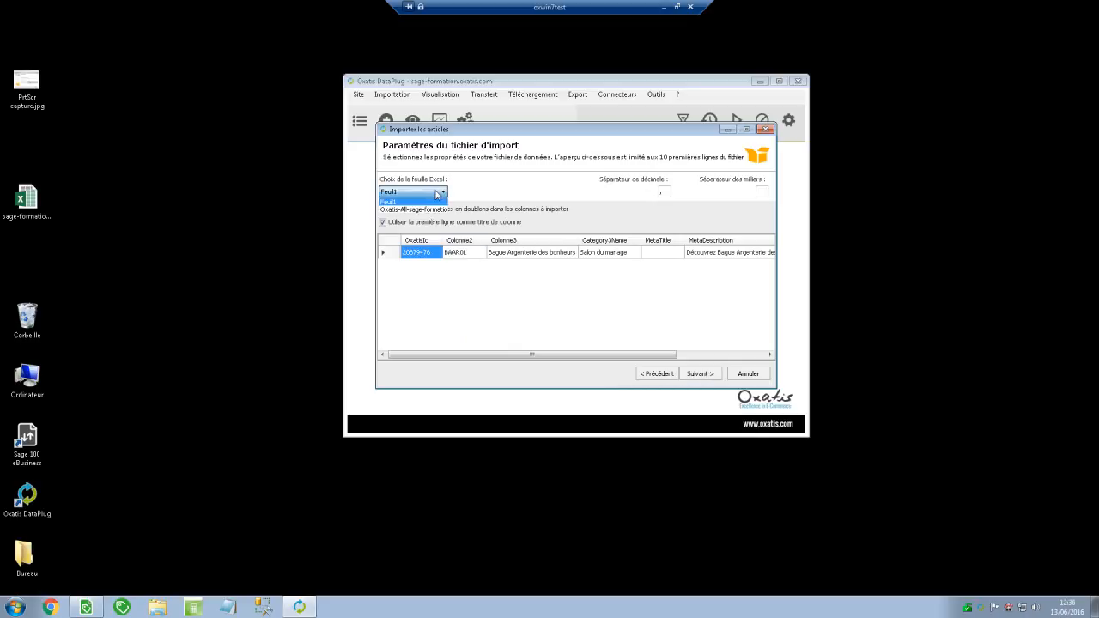
click(434, 210)
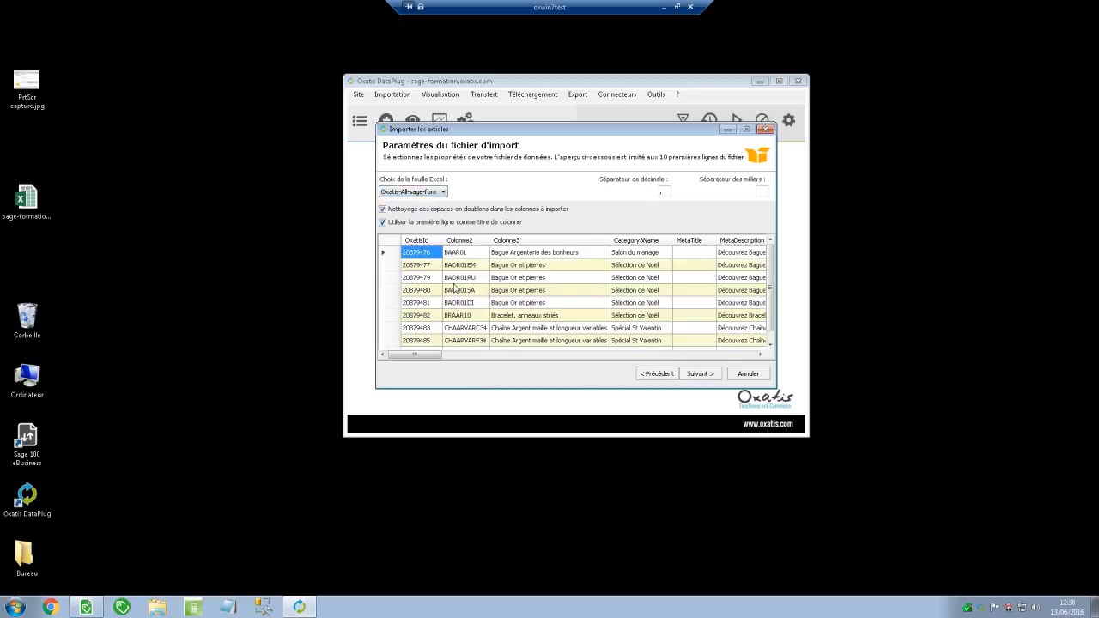
Run the article import with the image import method Aucun and close the import wizard
click(698, 375)
click(699, 374)
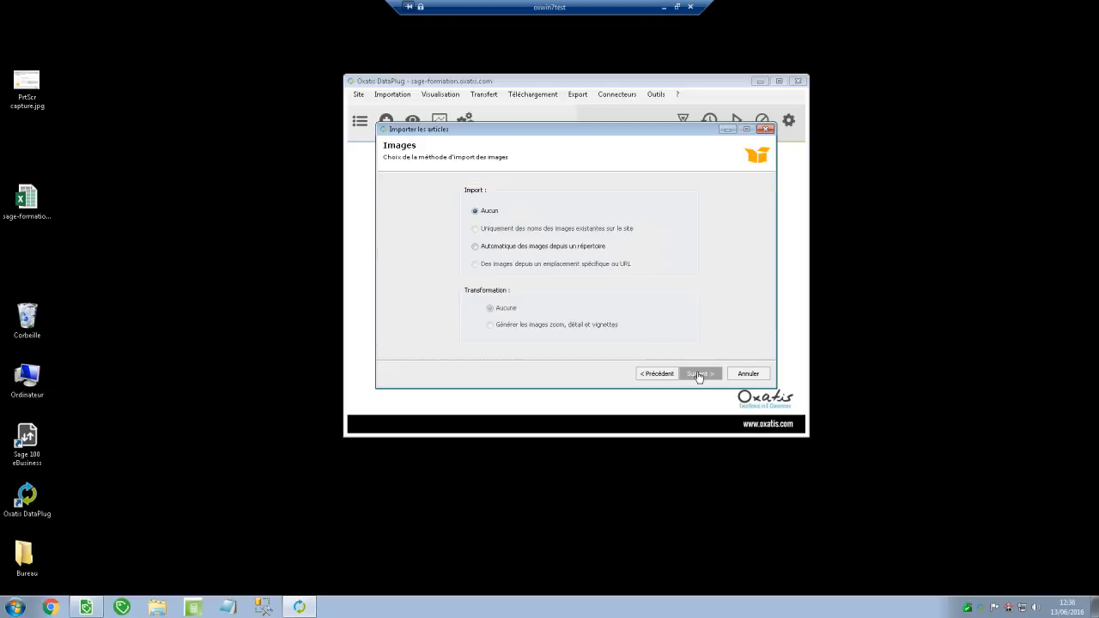
click(699, 374)
click(699, 374)
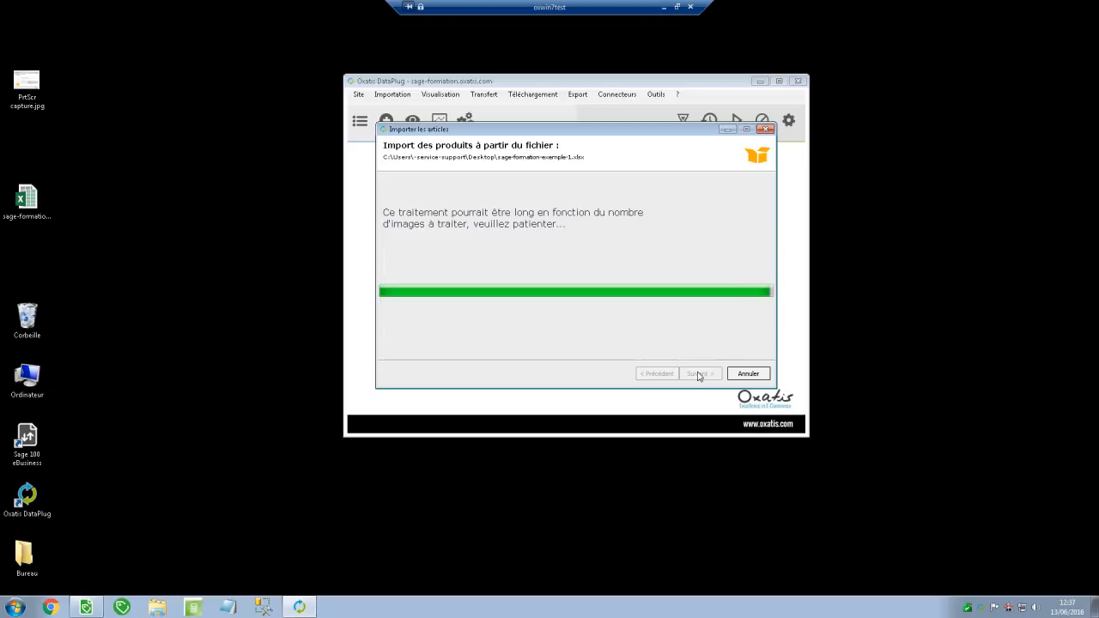
click(748, 373)
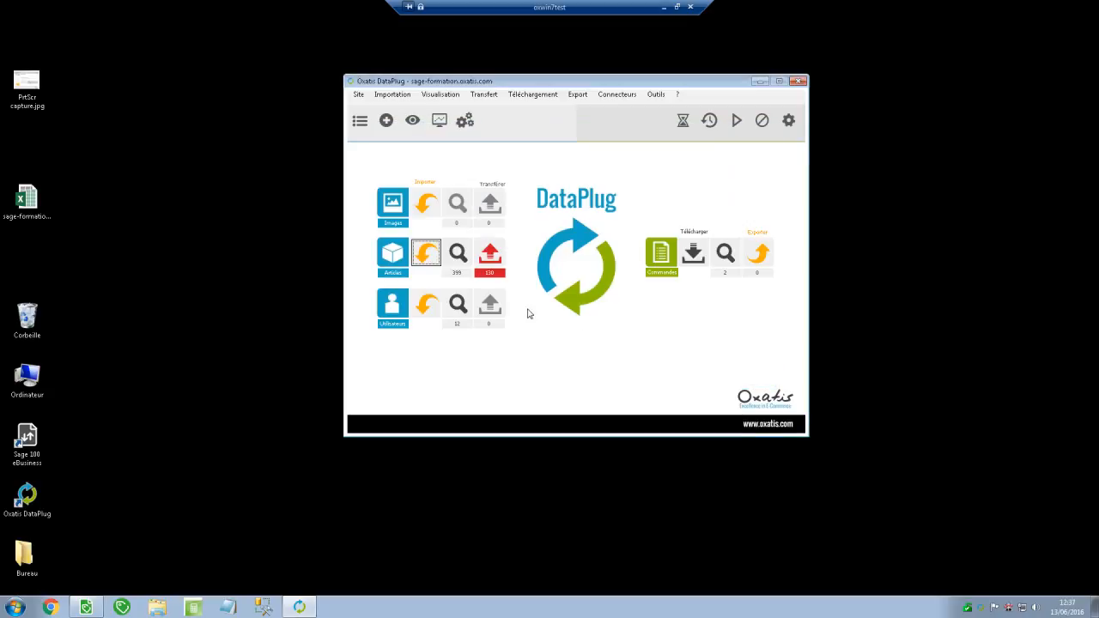
Transfer the imported articles to the Oxatis site and close the transfer wizard
click(494, 258)
click(700, 374)
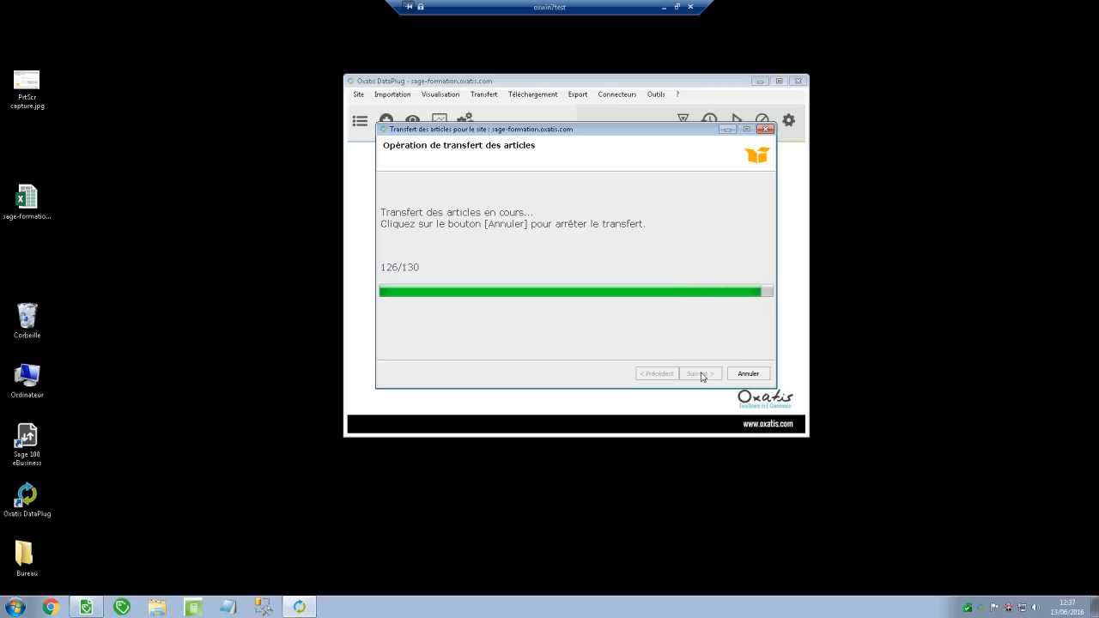
click(761, 378)
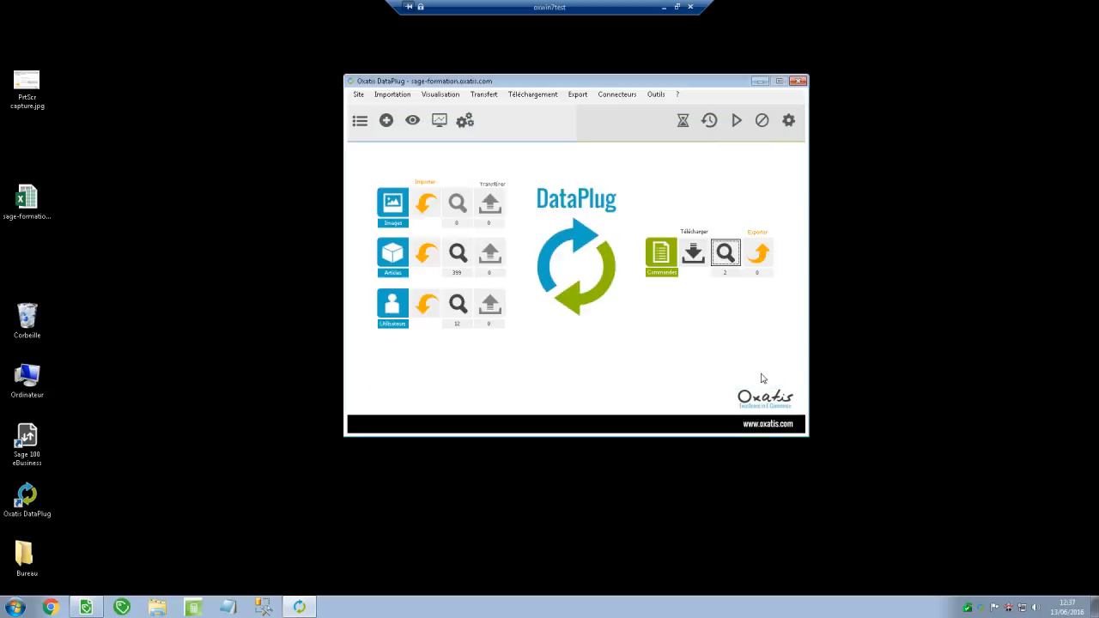
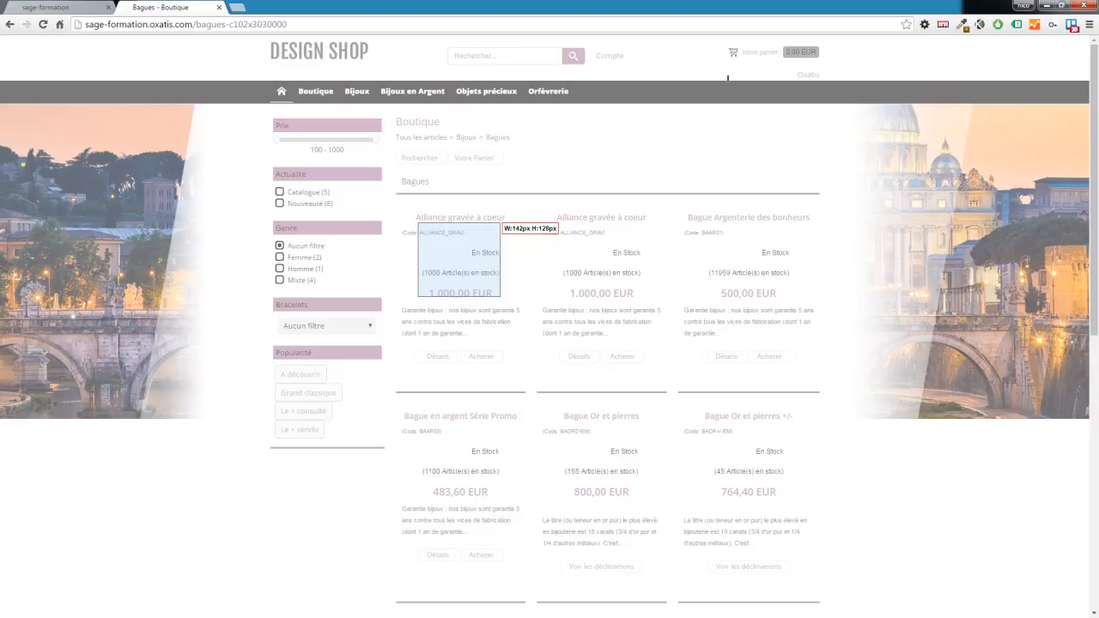
Open the first Alliance gravée à coeur article on the shop site and measure its display area with the page ruler
click(941, 28)
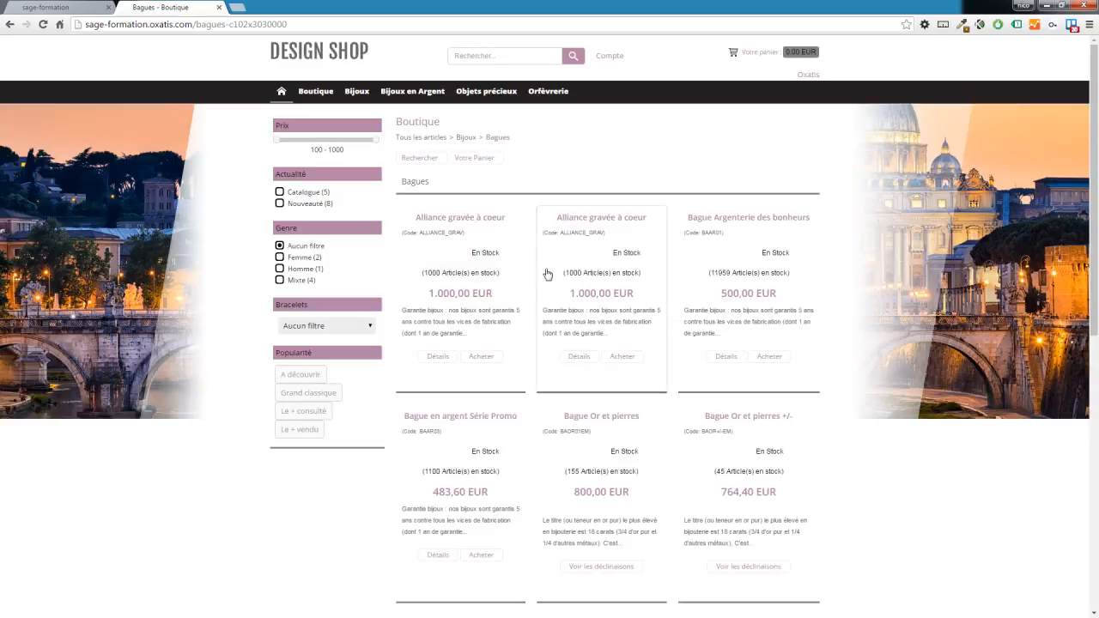
click(471, 277)
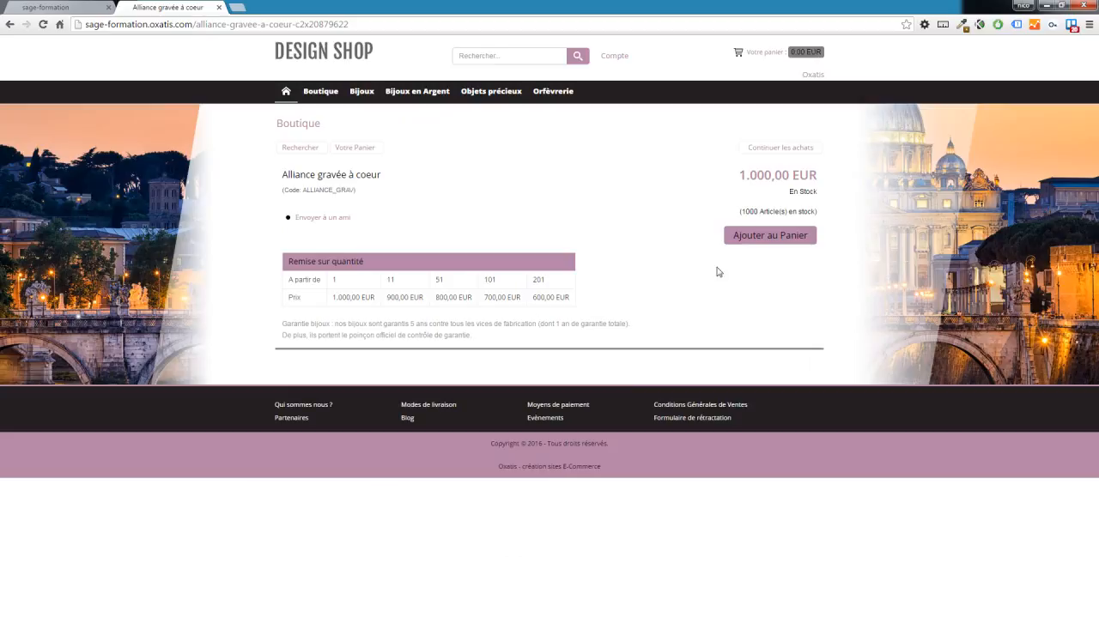
click(943, 29)
drag(833, 163, 557, 413)
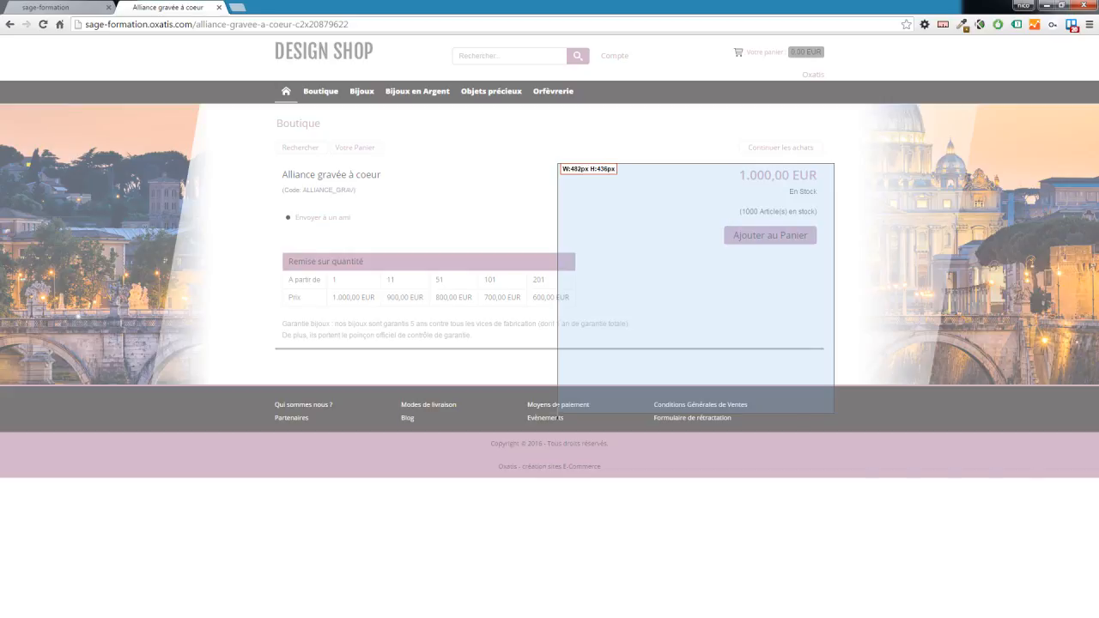
click(943, 28)
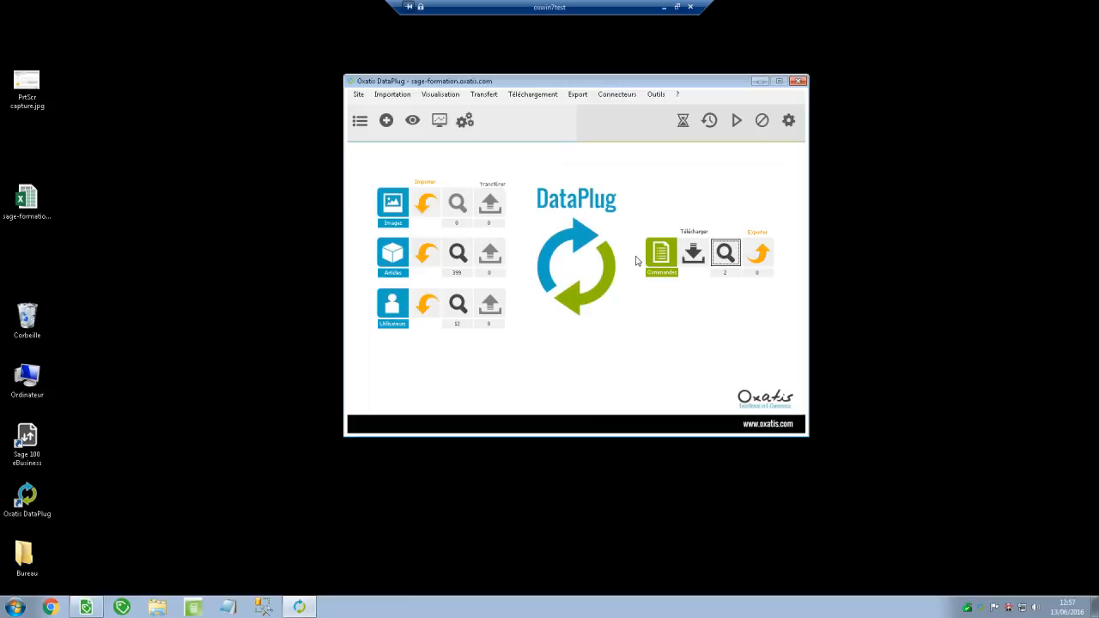
Switch back to DataPlug, open the image transformations in the general settings, and set the Grande Image (Zoom) suffix to -z
click(655, 94)
click(696, 124)
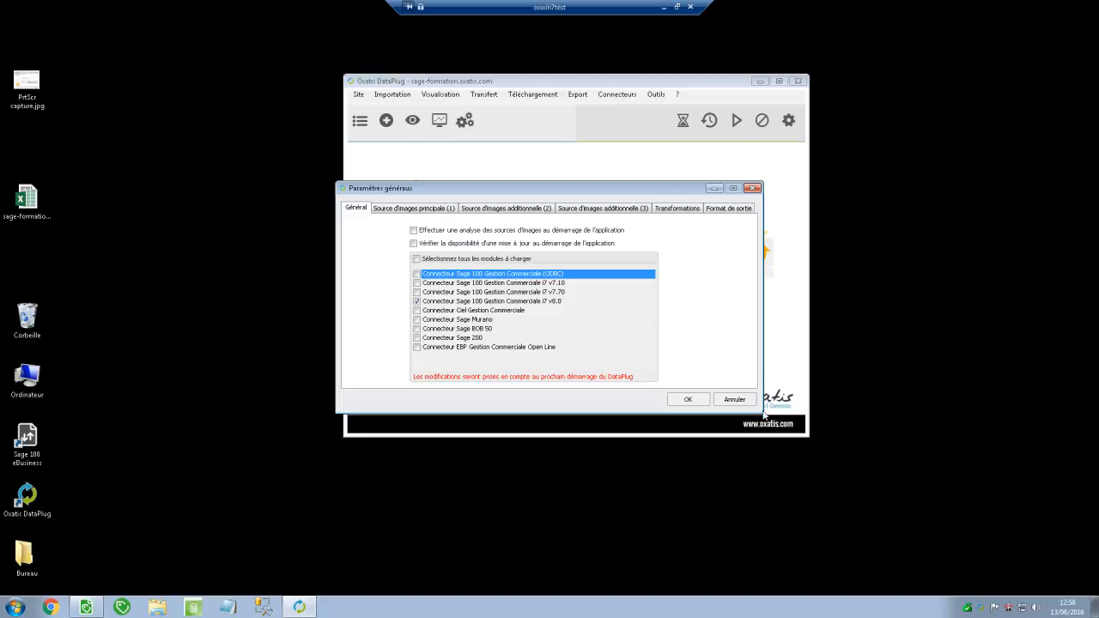
drag(506, 182, 574, 166)
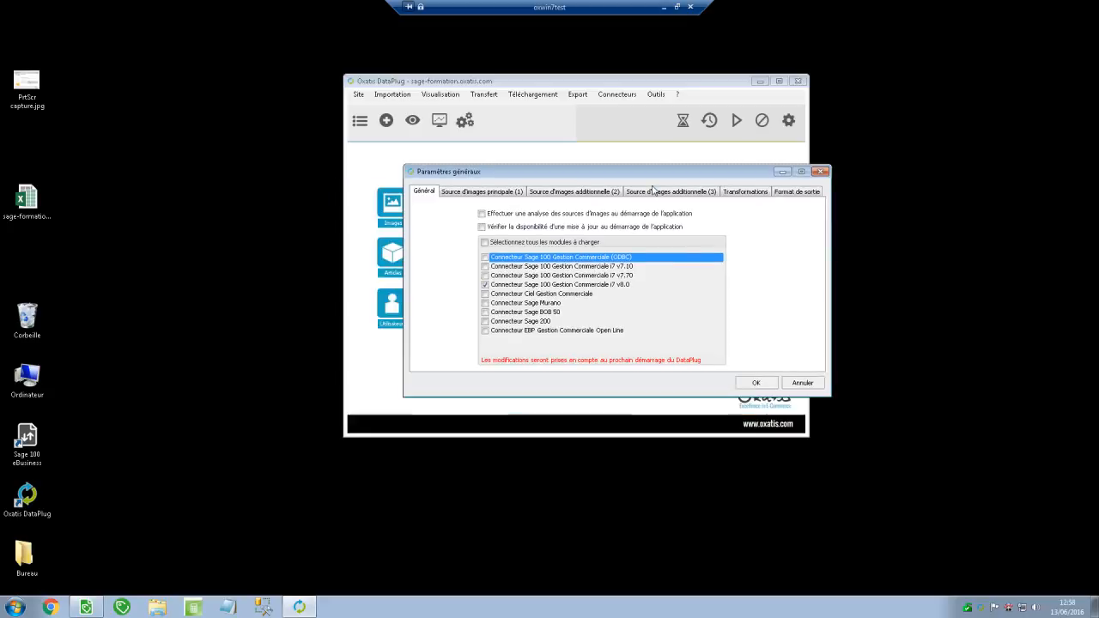
click(788, 194)
click(754, 196)
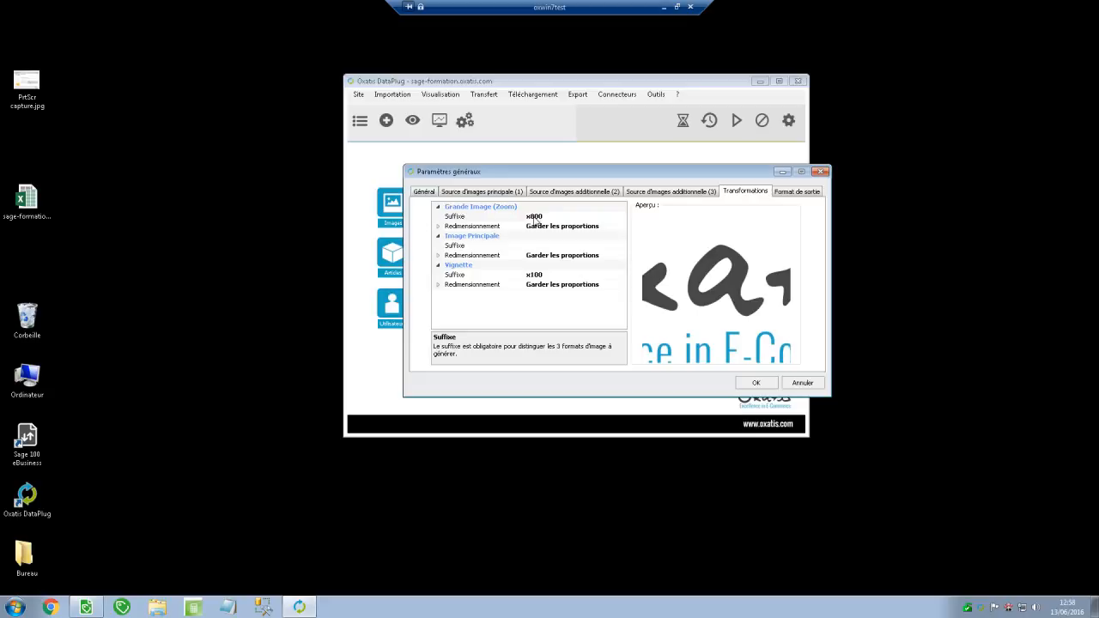
click(535, 221)
double_click(534, 216)
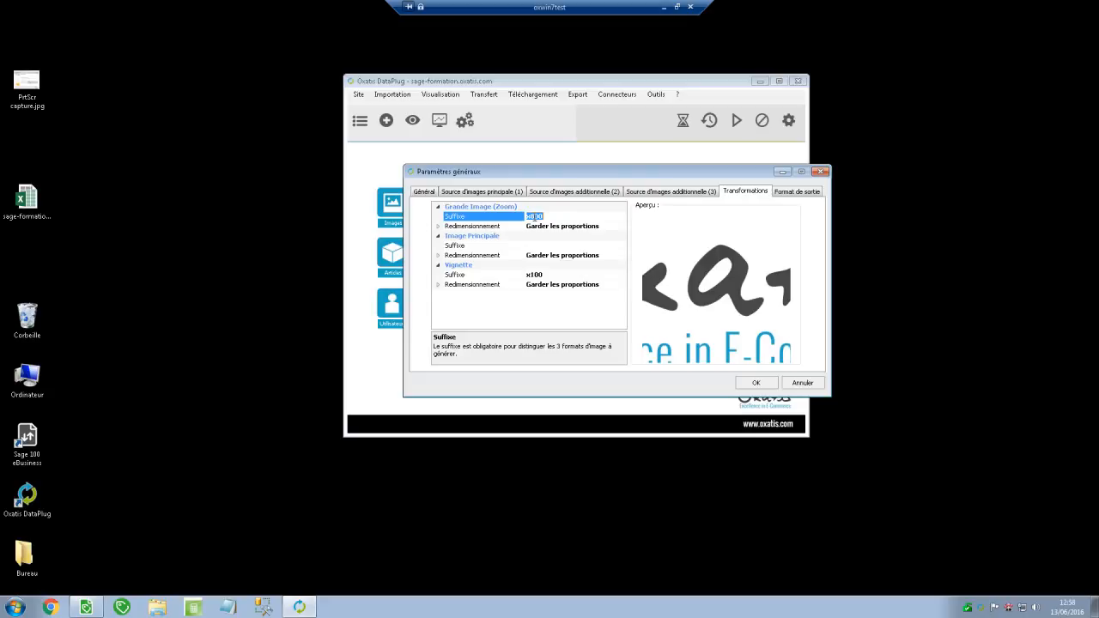
text(-z)
Set the Grande Image (Zoom) resizing to Taille fixe with a width and height of 1000
double_click(611, 225)
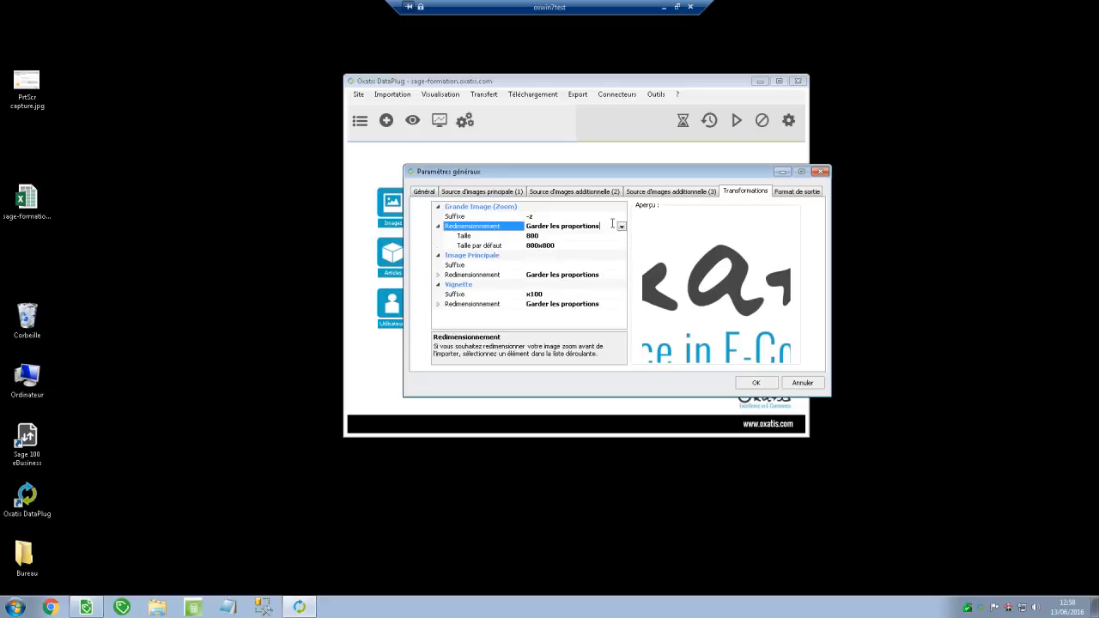
click(621, 227)
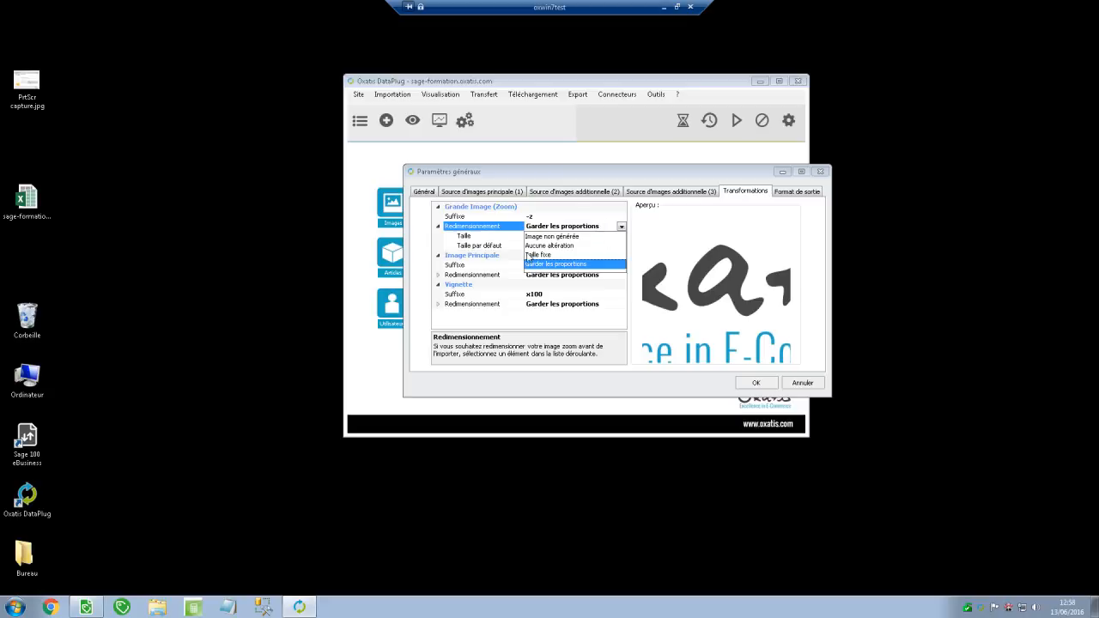
click(539, 255)
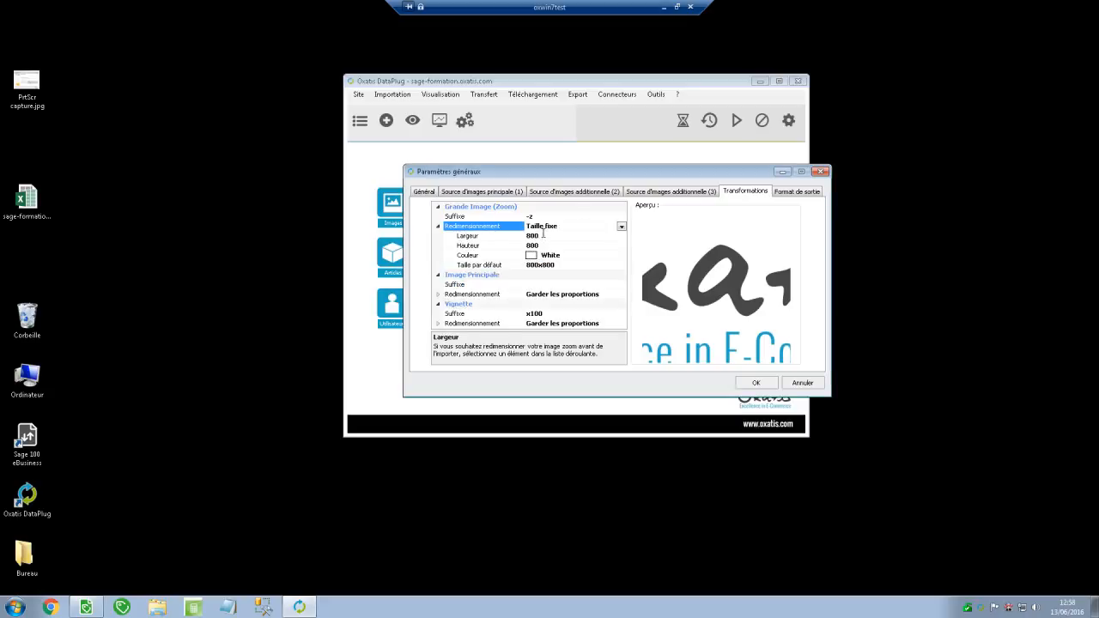
click(545, 236)
text(1000)
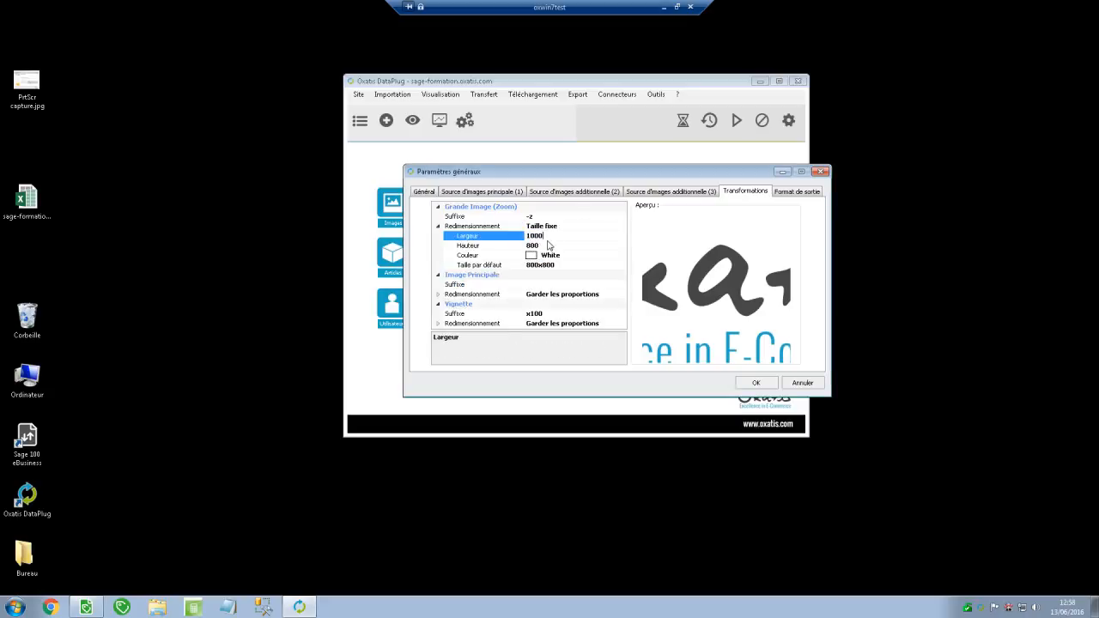
key(Tab)
text(1000)
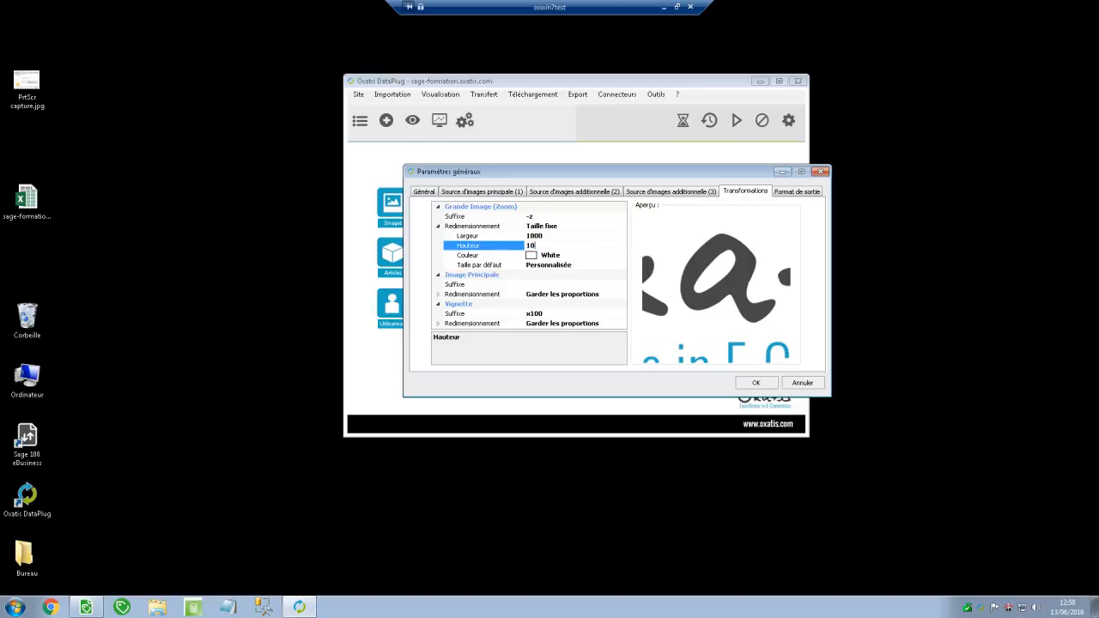
Try Red as the colour of the Grande Image (Zoom) and set it back to White
click(534, 256)
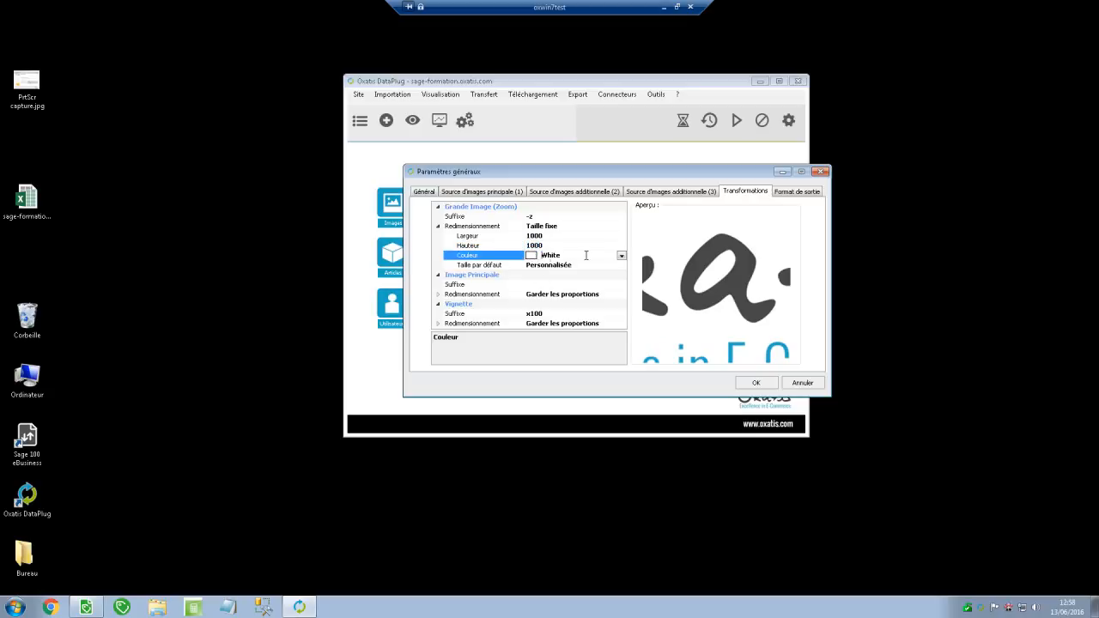
click(621, 256)
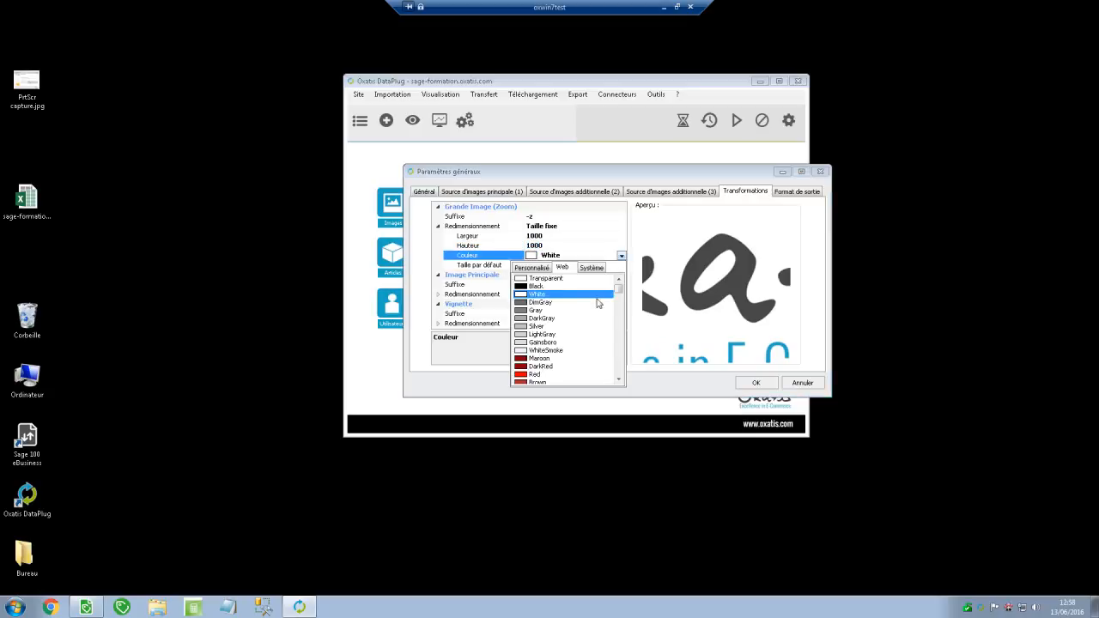
click(531, 375)
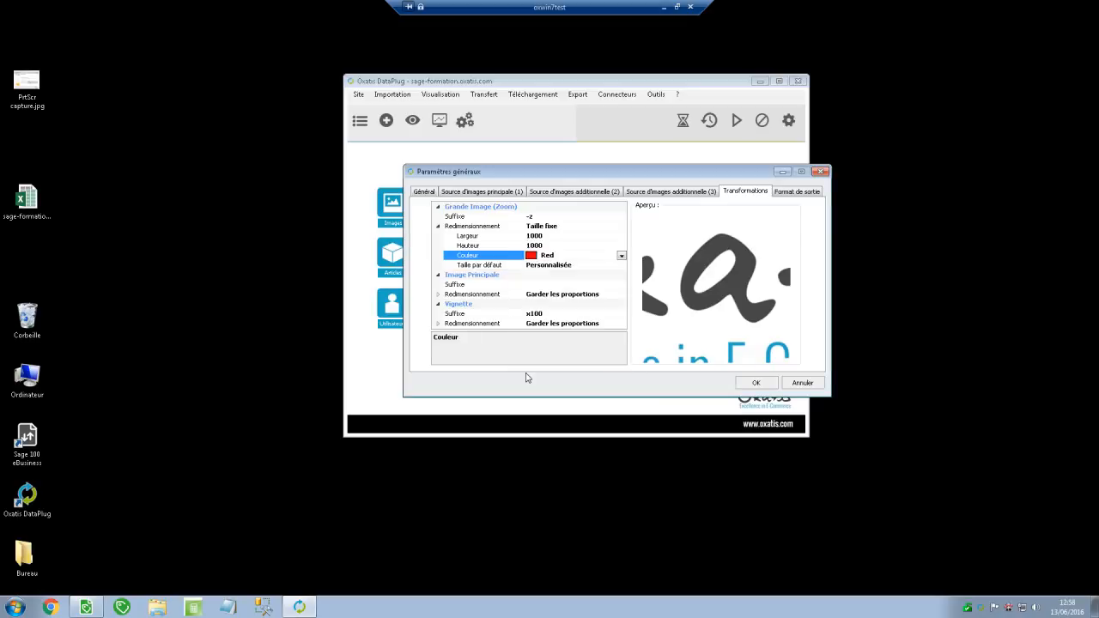
click(620, 257)
click(534, 298)
Set the Image Principale suffix to -d and its resizing to Taille fixe with a width of 400
click(536, 285)
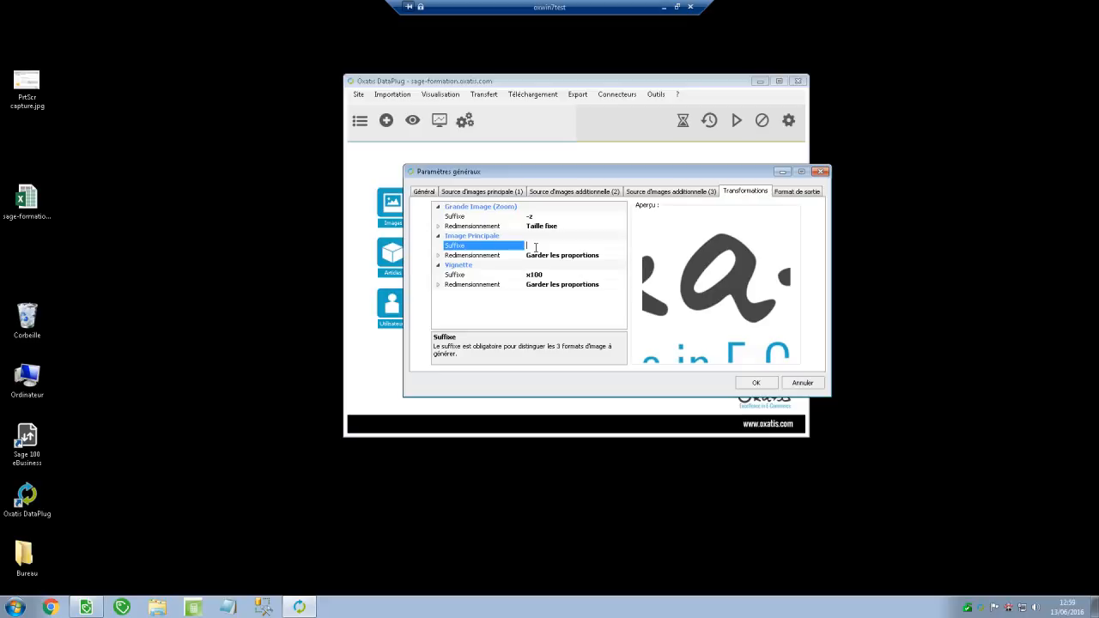
click(545, 258)
click(621, 258)
click(544, 285)
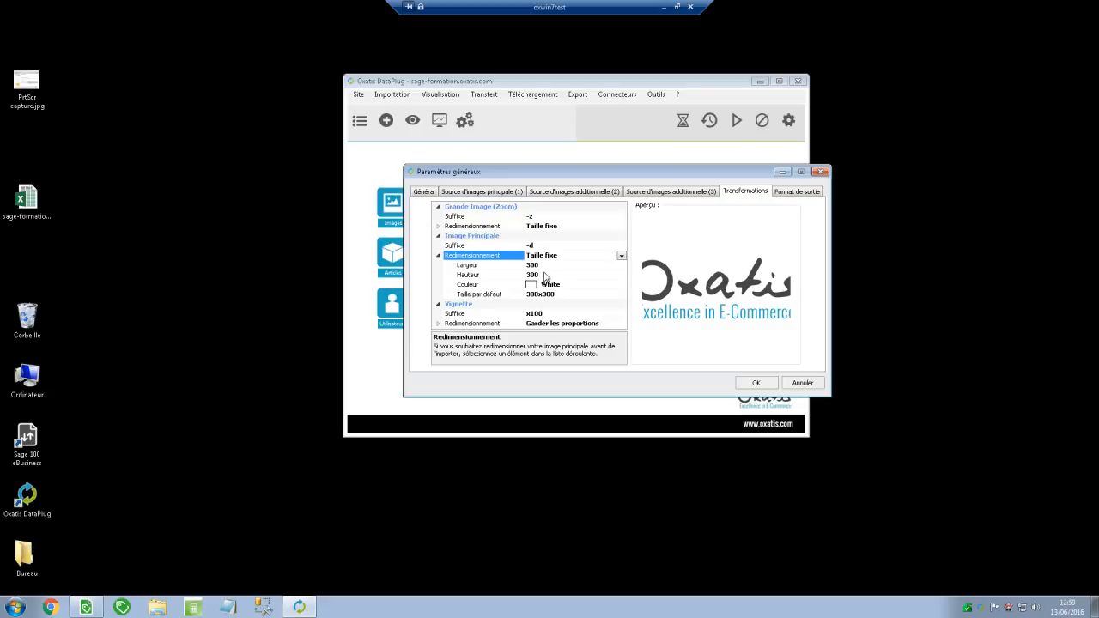
click(529, 265)
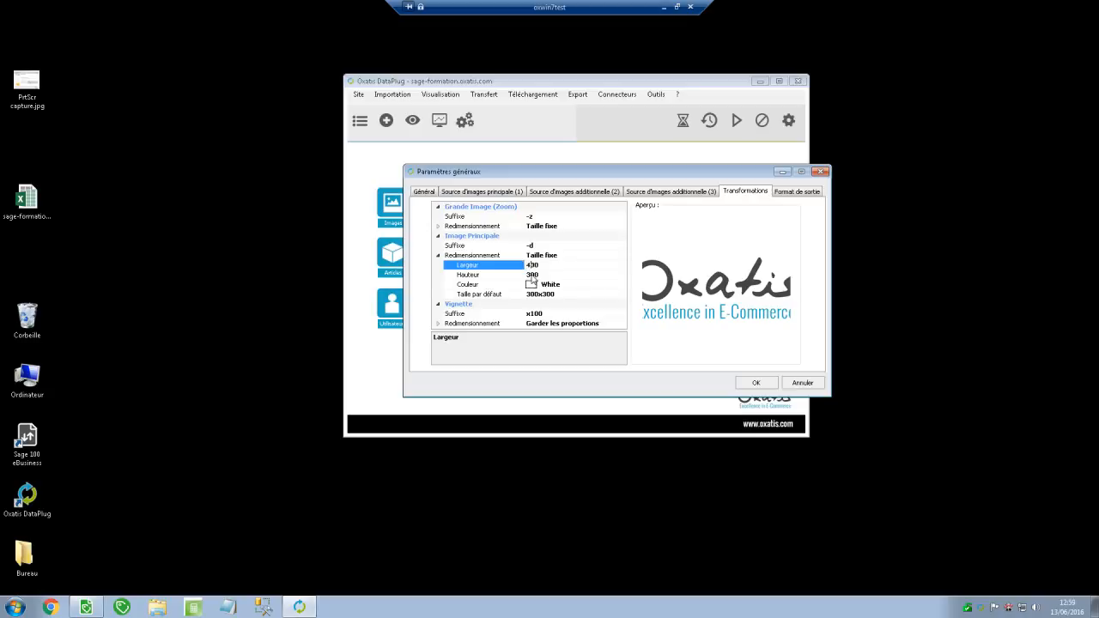
text(4)
click(531, 275)
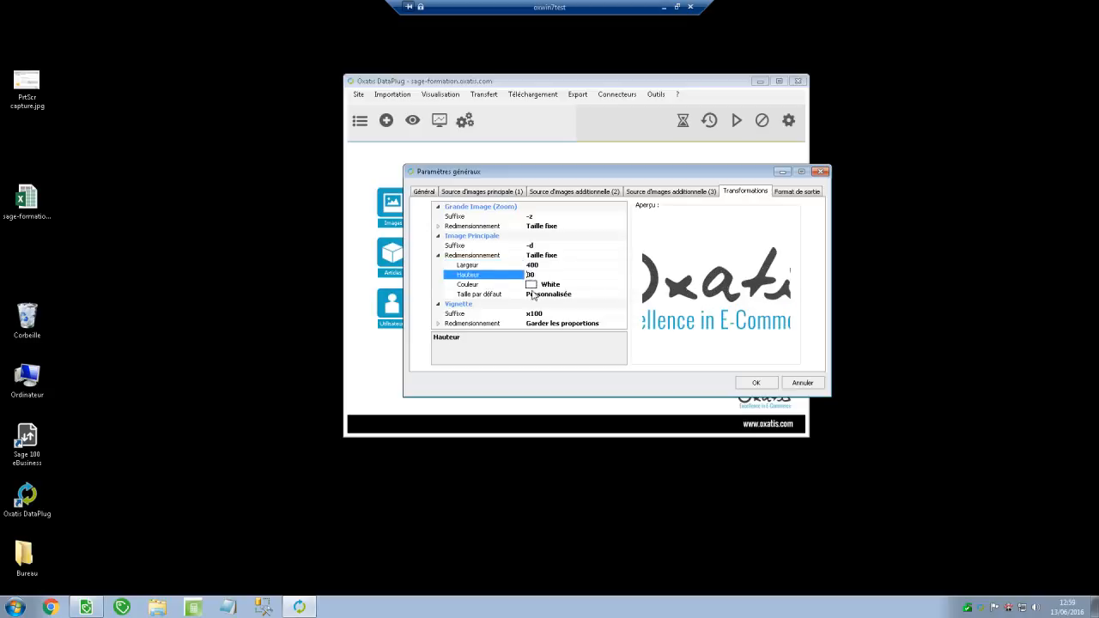
Set the Vignette suffix to -v and its resizing to Taille fixe
click(574, 316)
key(BackSpace)
key(BackSpace)
key(BackSpace)
key(BackSpace)
text(-v)
click(567, 286)
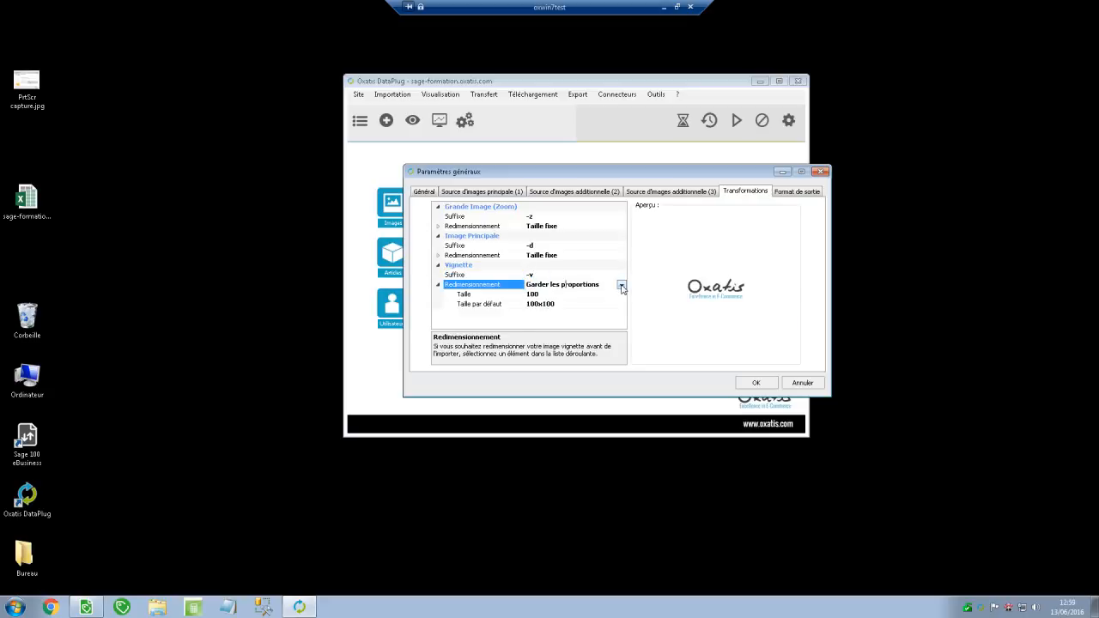
click(622, 286)
click(553, 317)
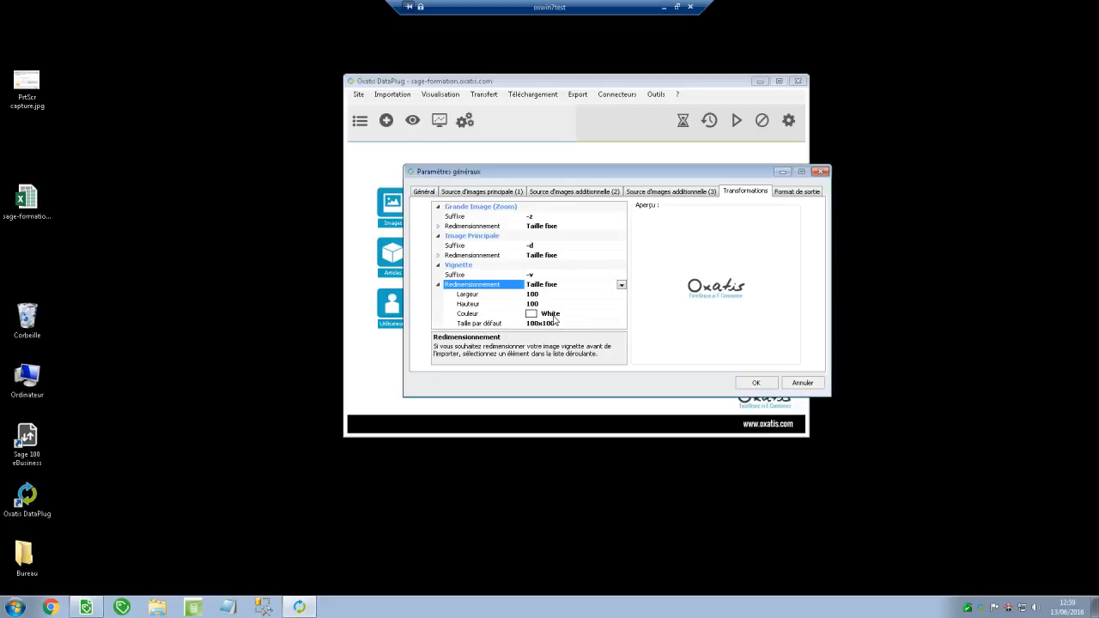
Try Red as the colour of the Vignette and set it back to White
click(544, 317)
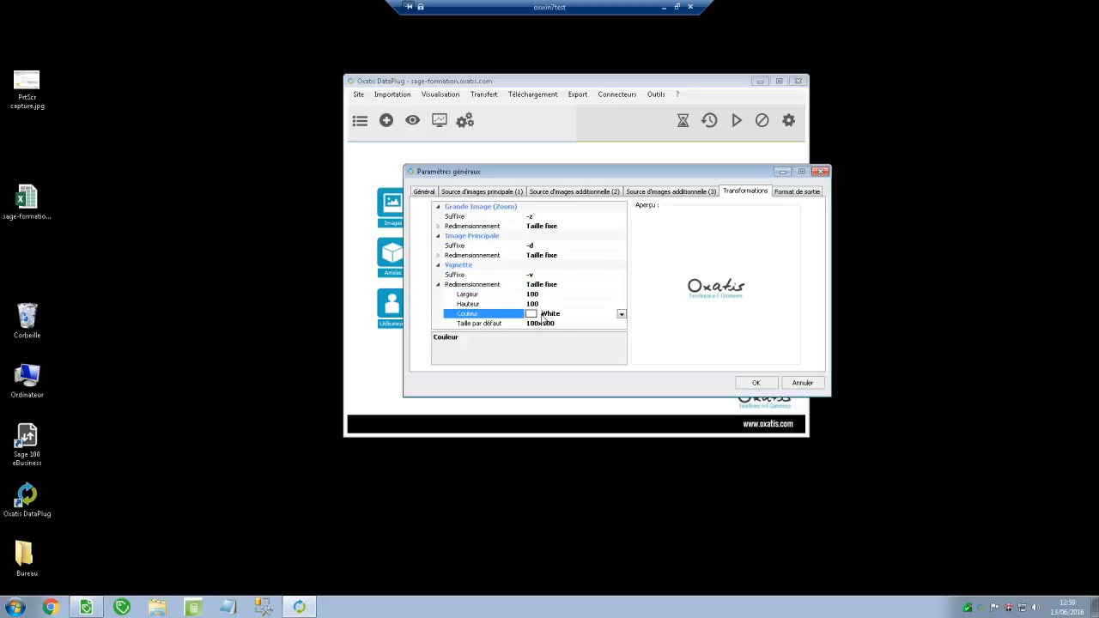
click(620, 314)
click(534, 432)
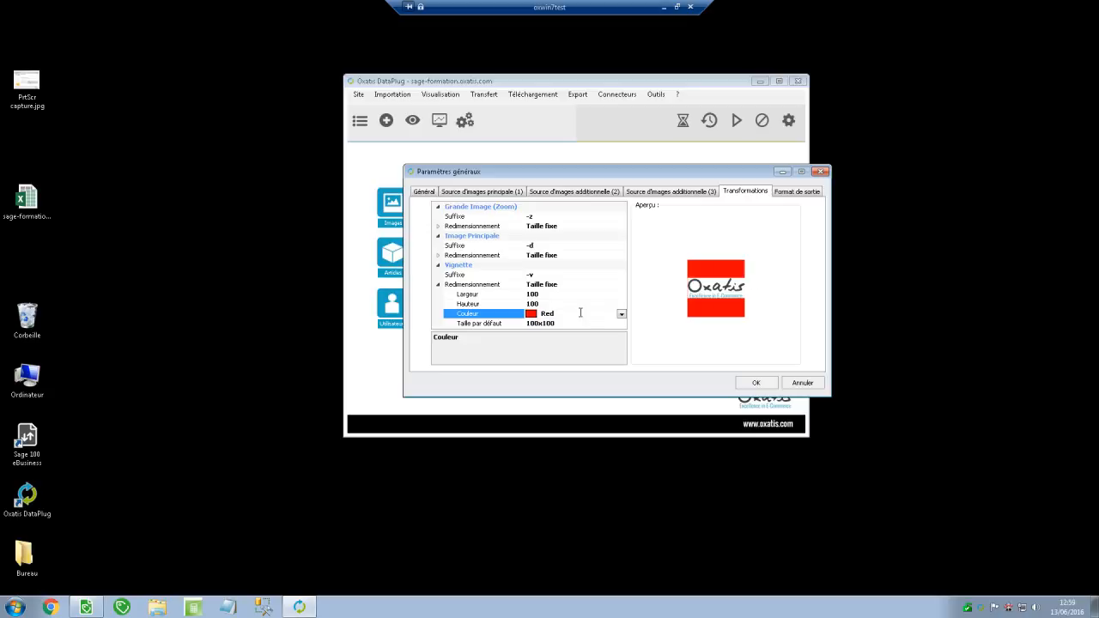
click(621, 314)
click(534, 352)
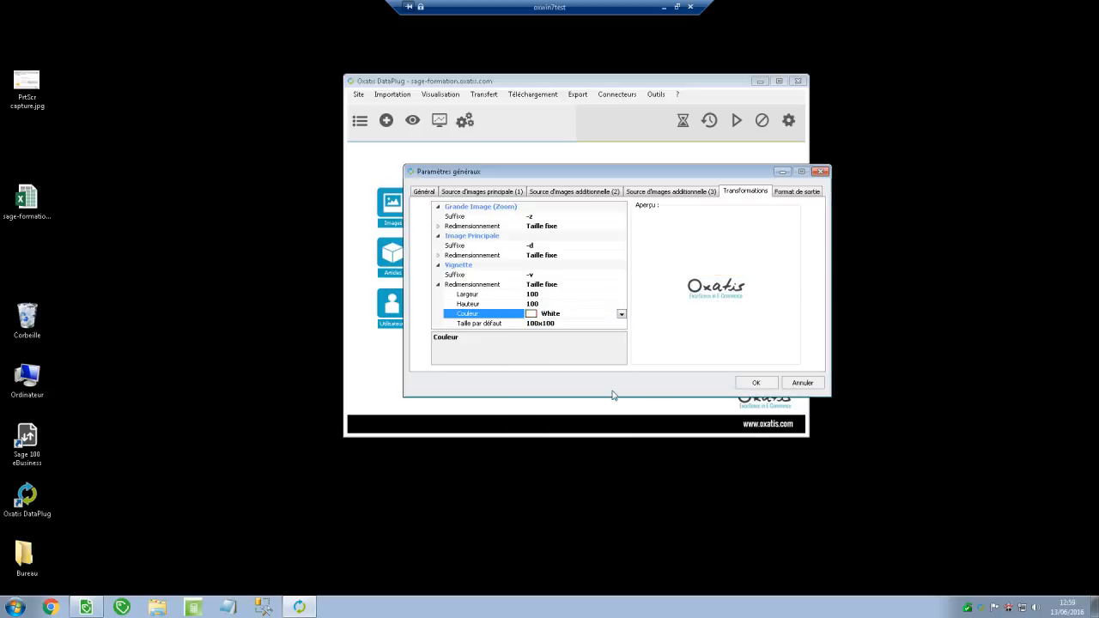
Open the output format settings and set the JPG quality to 100
click(794, 192)
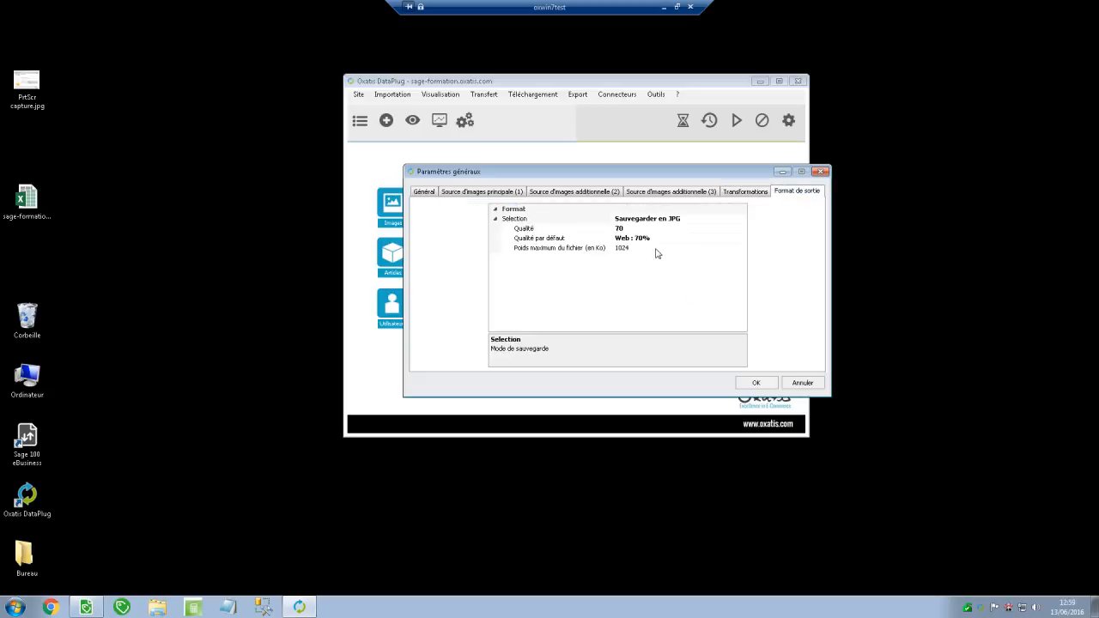
click(634, 229)
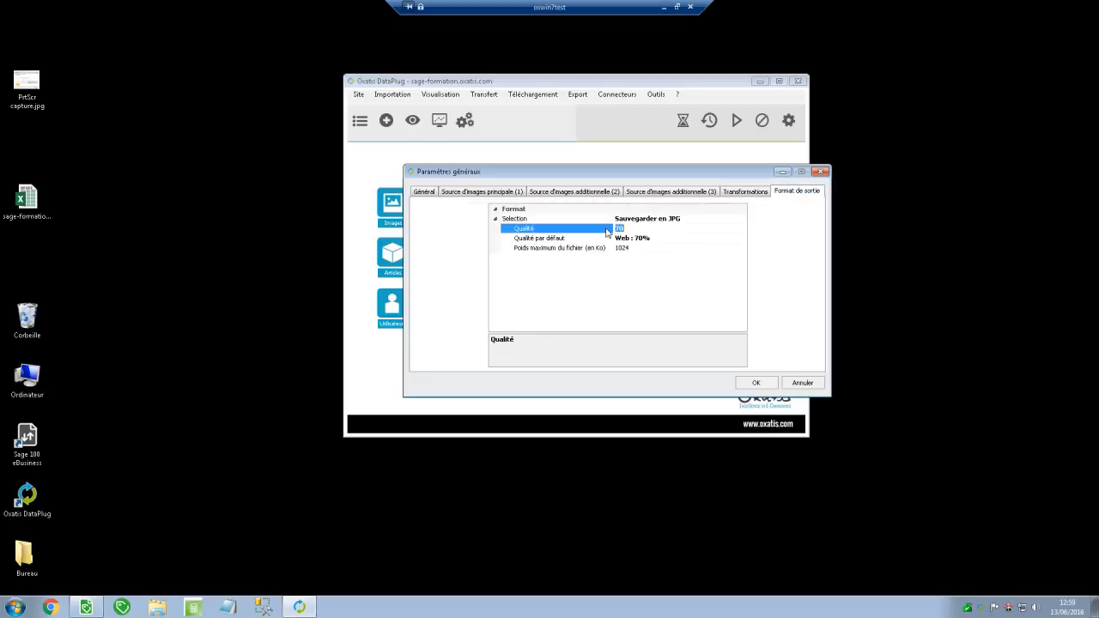
text(100)
click(633, 284)
Set the output format selection to Autres paramétrages and the GIF output format to Sauvegarder en JPG
click(730, 219)
click(741, 219)
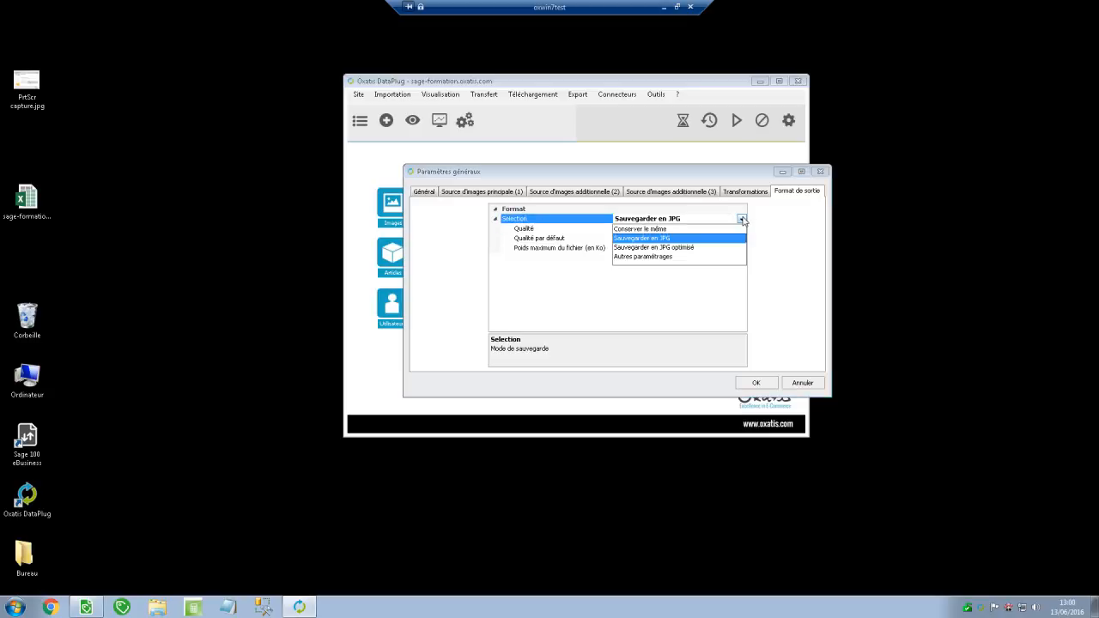
click(651, 257)
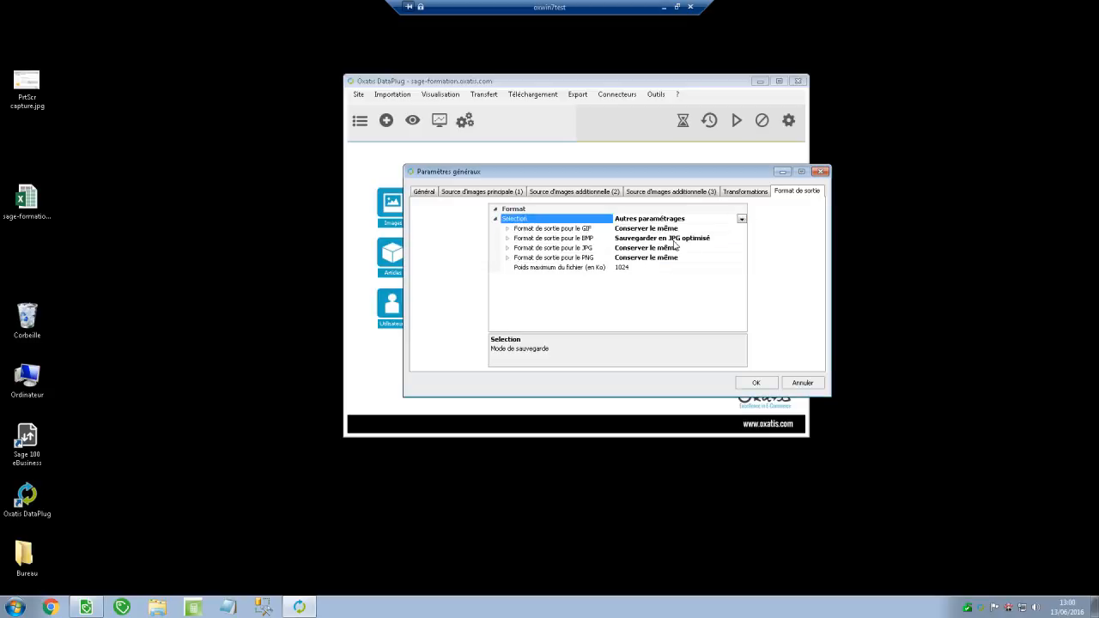
click(741, 230)
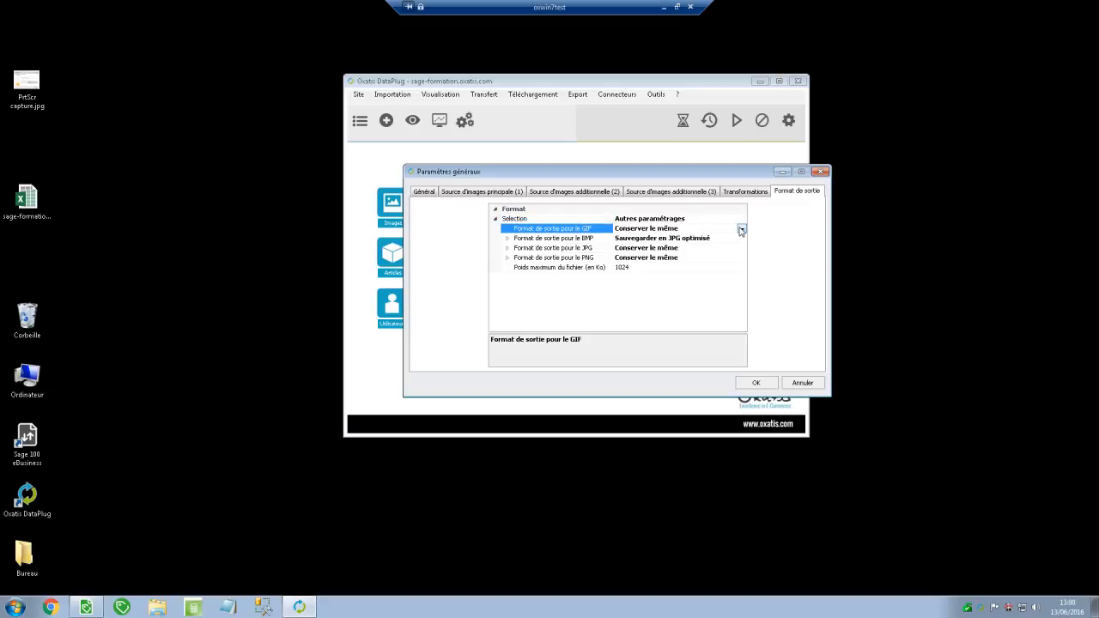
click(741, 229)
click(675, 249)
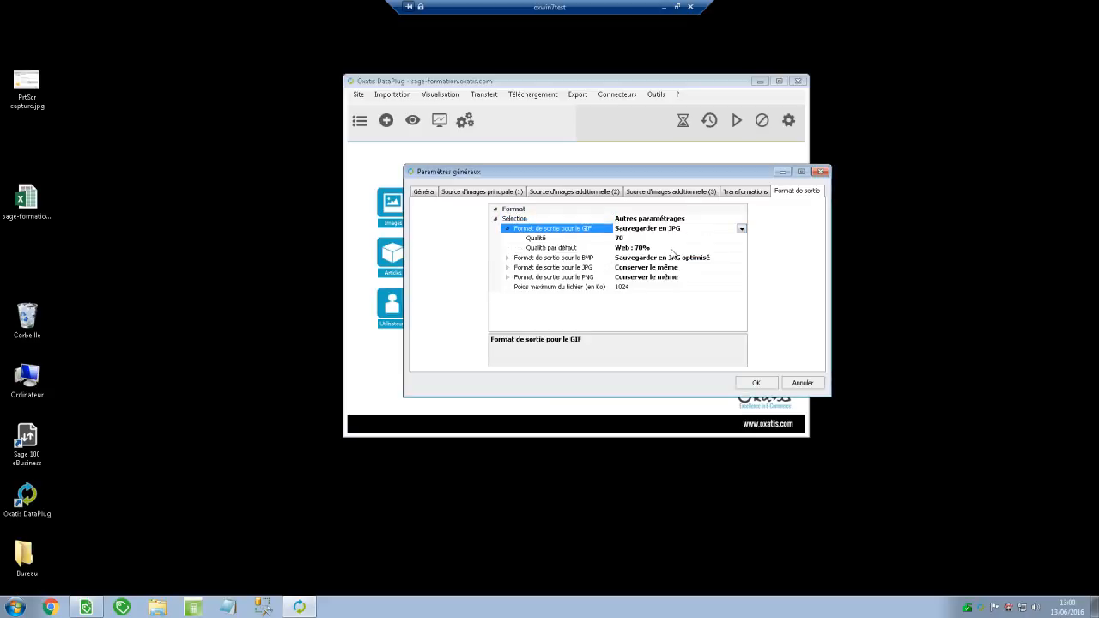
click(506, 229)
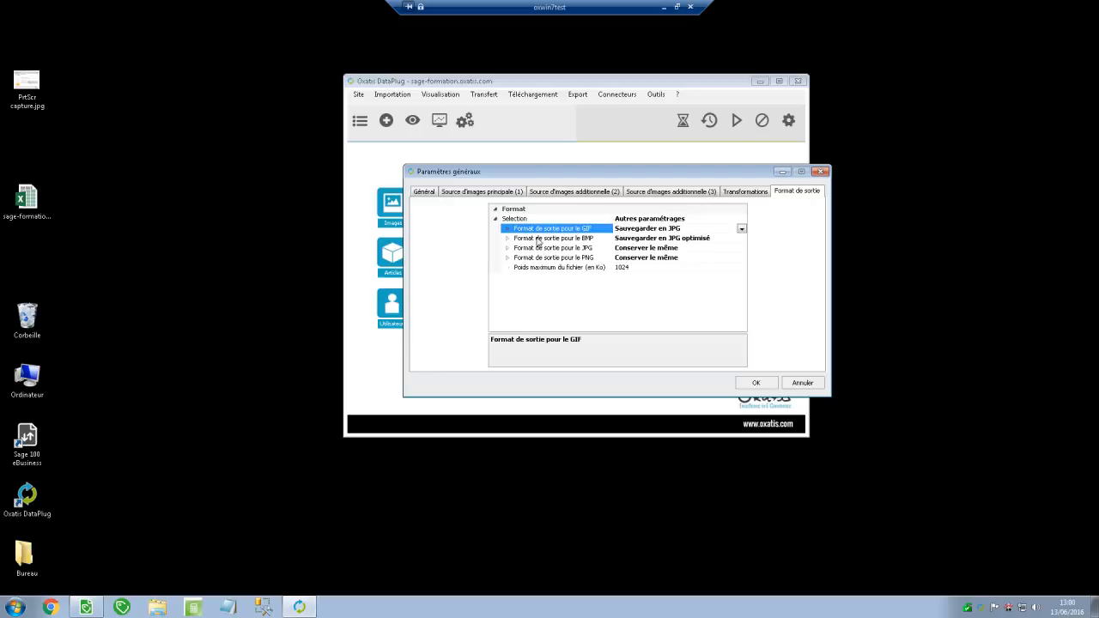
Check the BMP and PNG output formats and save the general settings
click(642, 239)
click(637, 298)
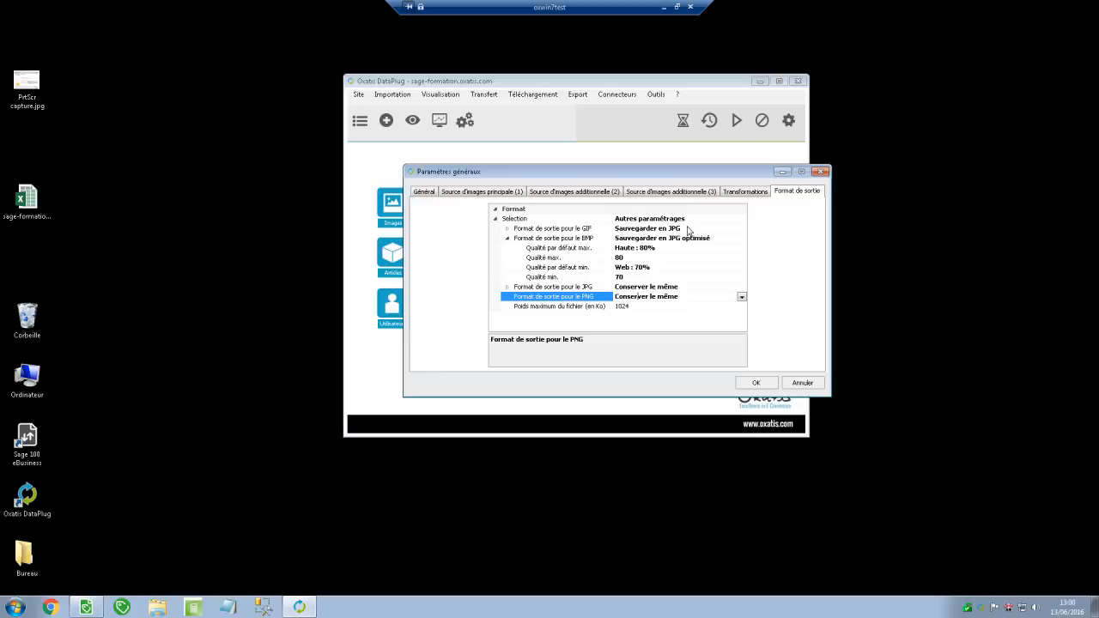
click(754, 382)
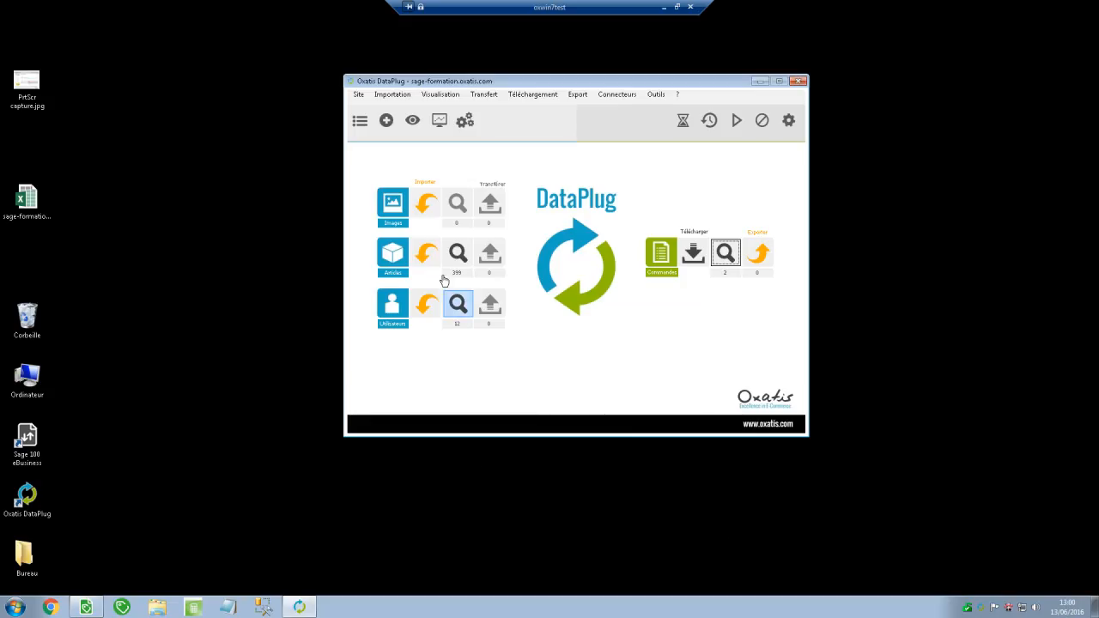
Start an article import from Sage 100 Gestion Commerciale i7 version 8.0 and advance with the existing settings to the image association page
click(429, 259)
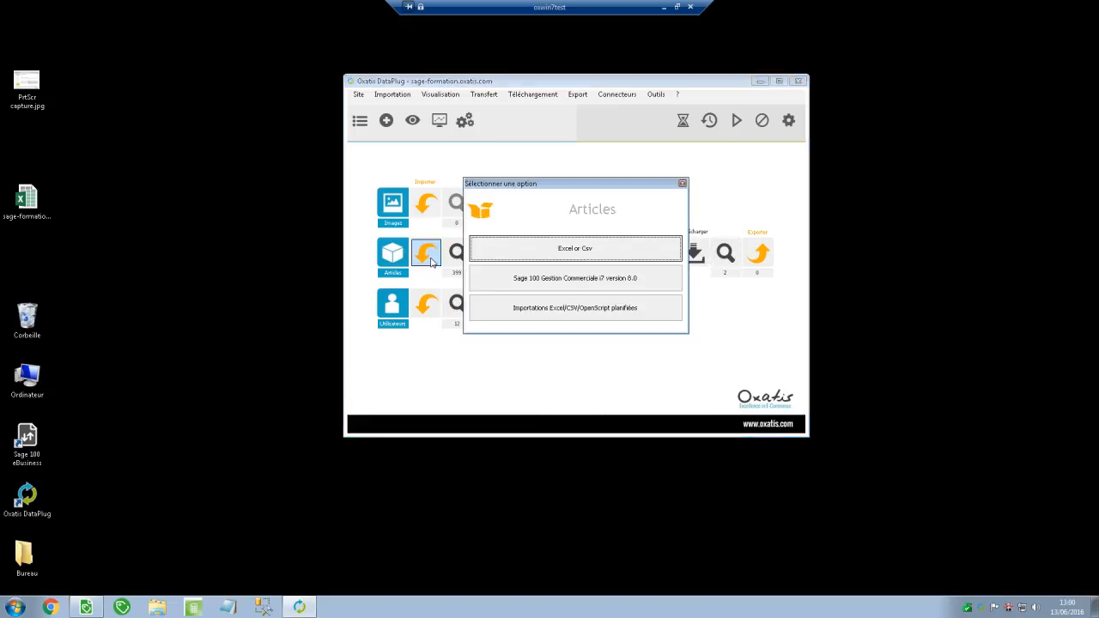
click(553, 279)
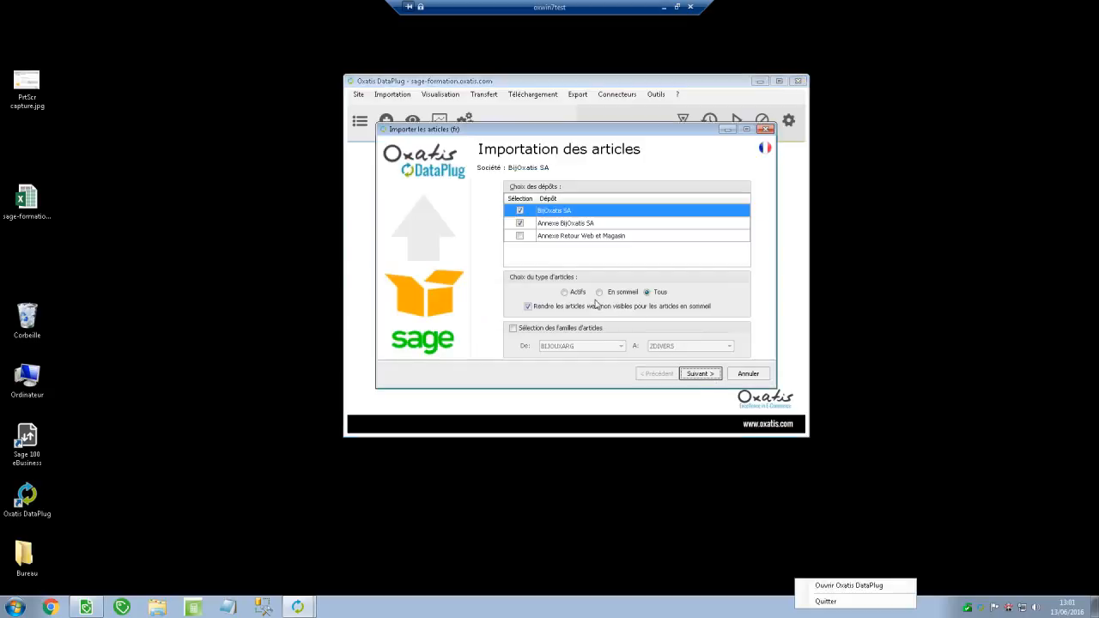
click(699, 375)
click(699, 376)
click(699, 375)
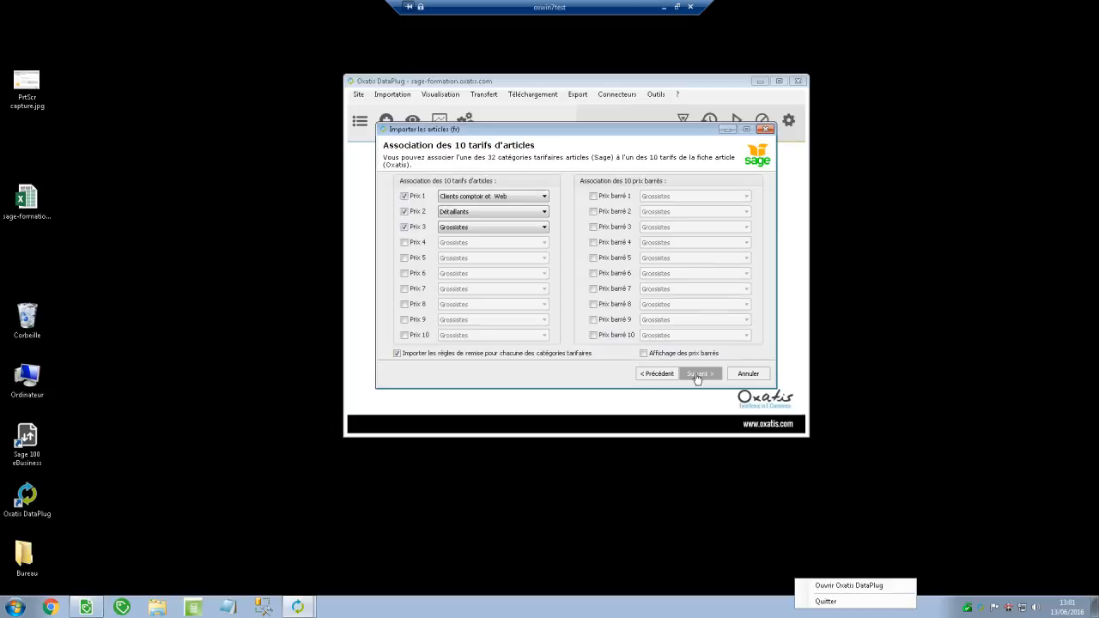
click(698, 375)
click(698, 375)
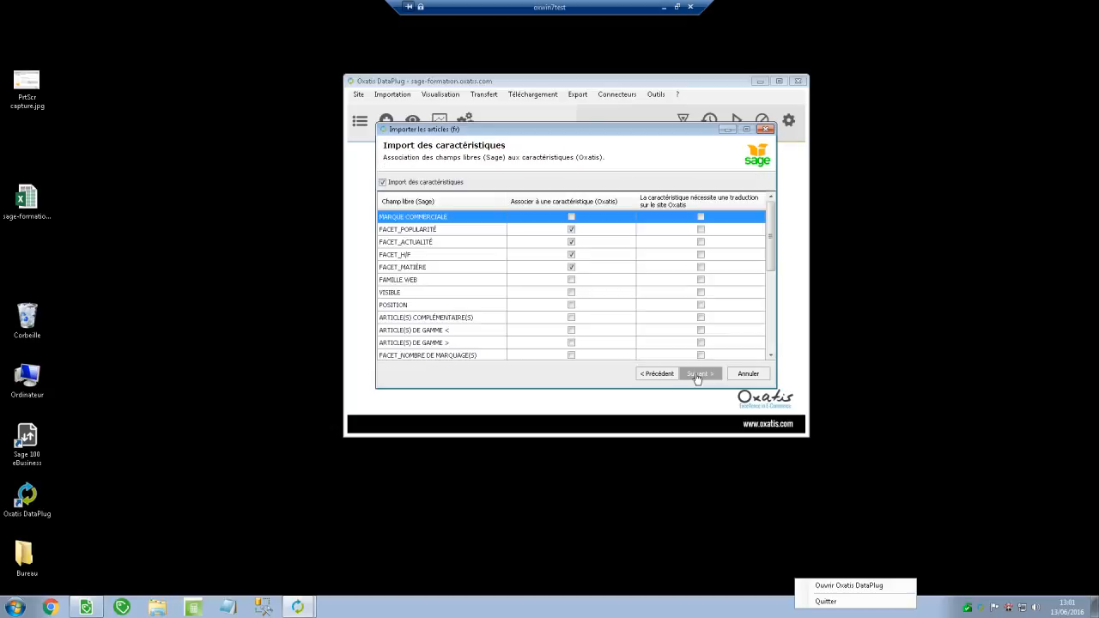
click(694, 376)
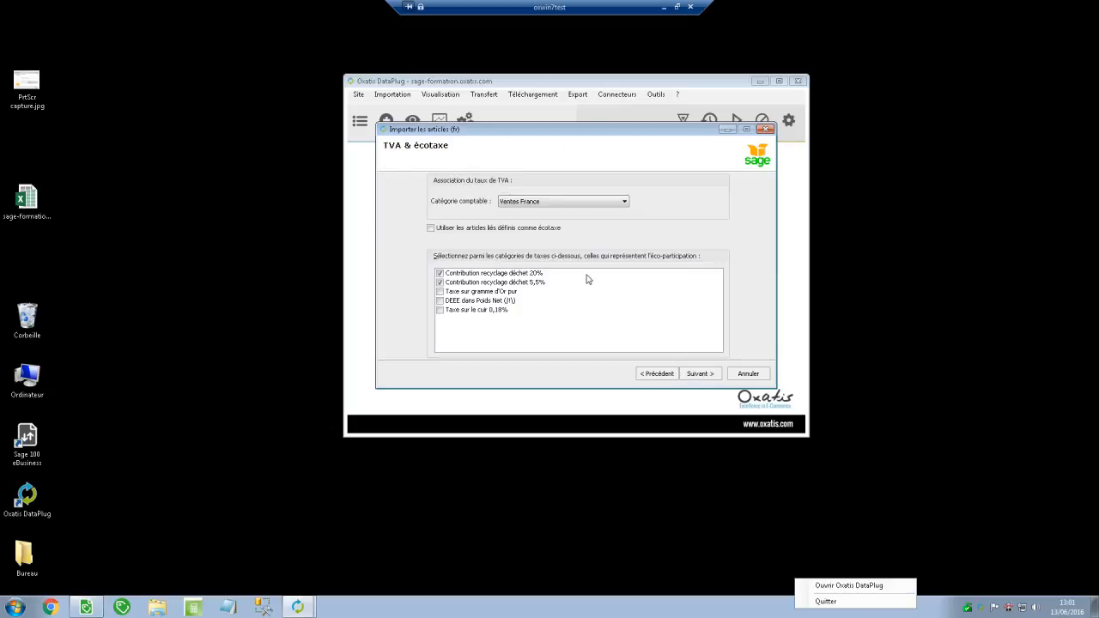
click(705, 375)
click(707, 376)
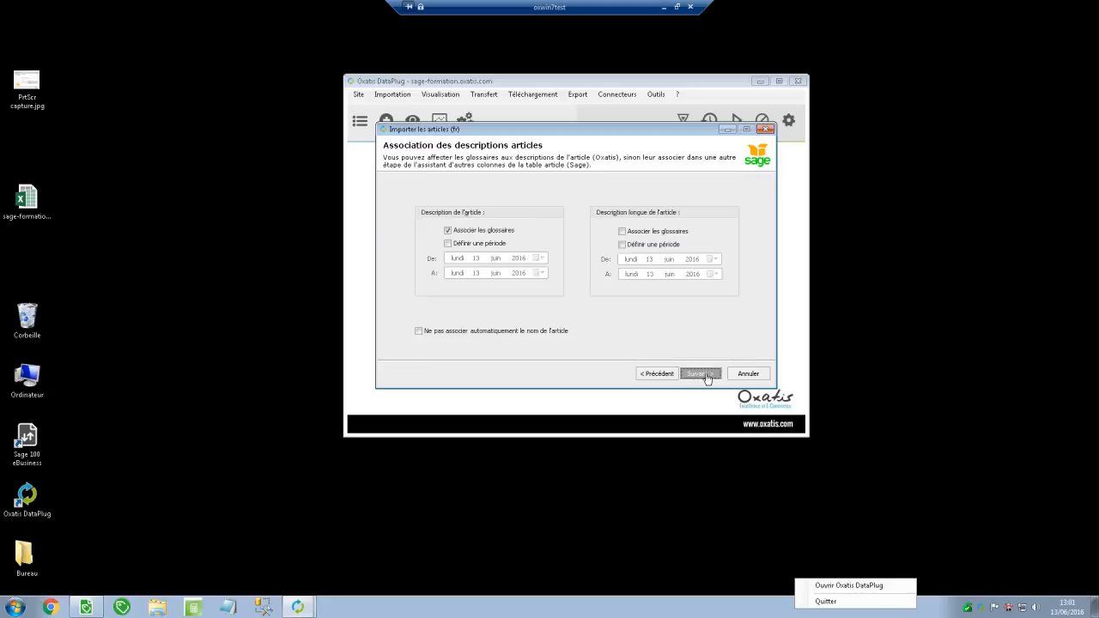
Enable the import of images and set the Grande Image (Zoom) suffix to -z
click(396, 184)
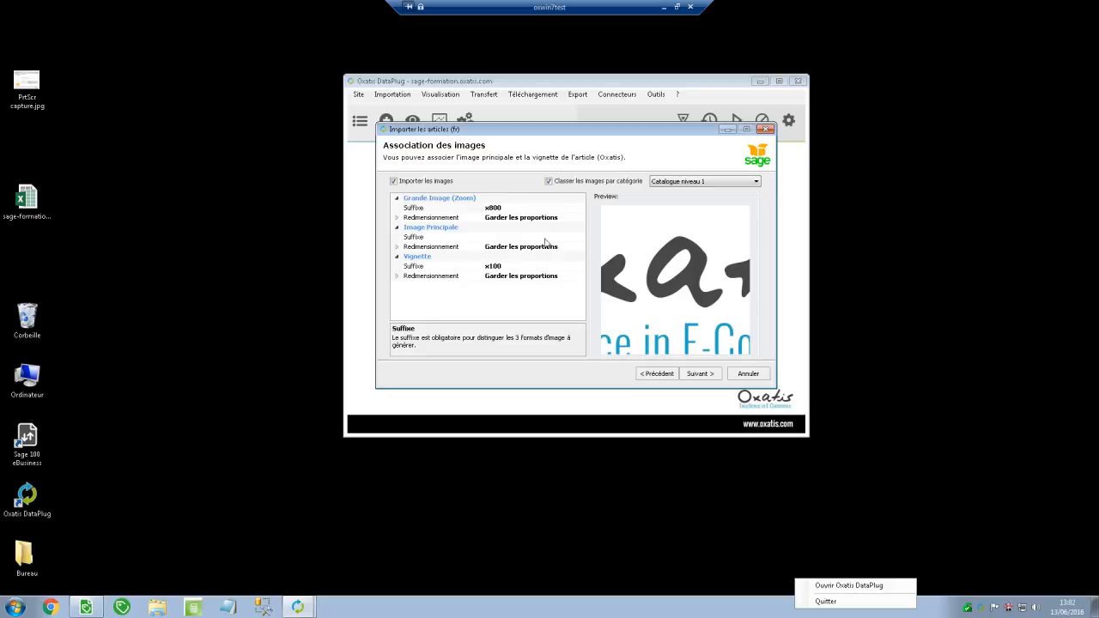
click(519, 210)
text(-z)
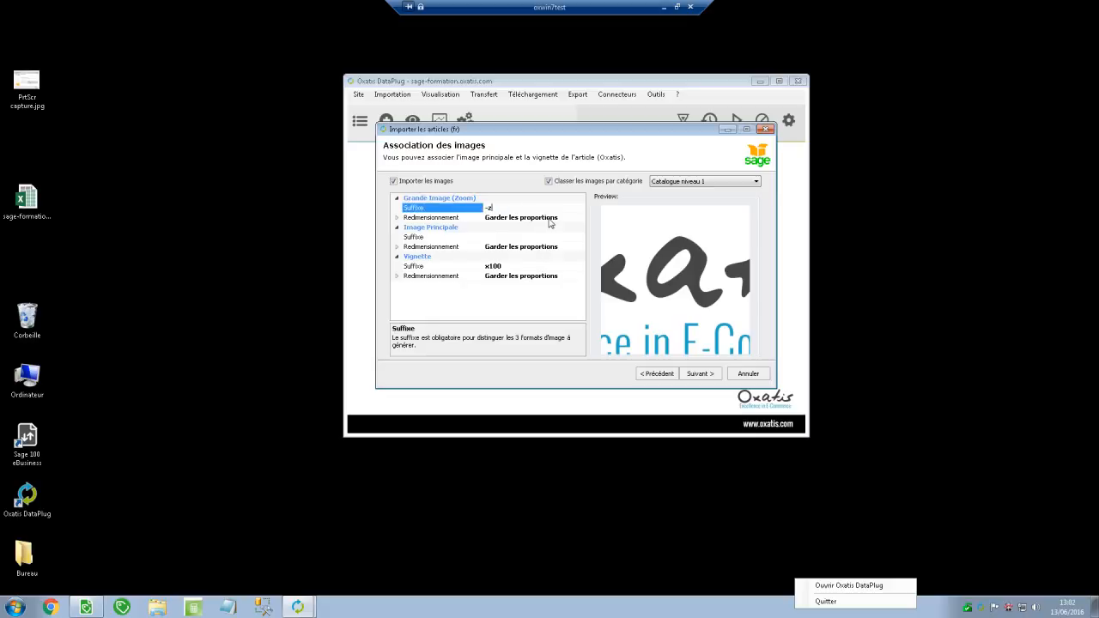
Set the Grande Image (Zoom) resizing of the article import to Taille fixe
click(575, 220)
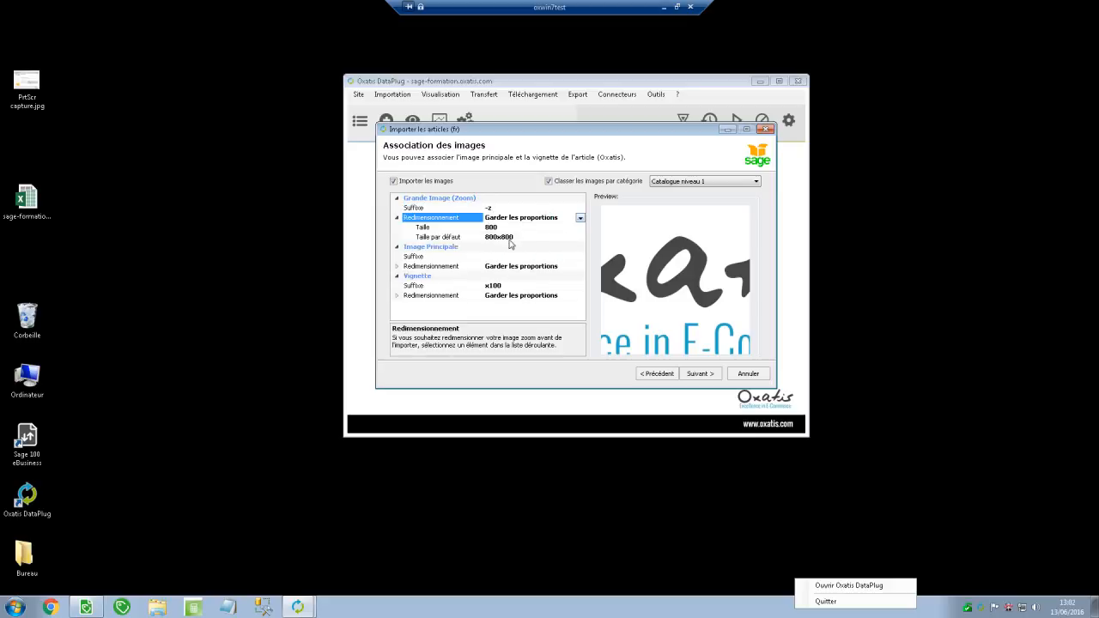
click(580, 218)
click(582, 220)
click(581, 219)
click(511, 254)
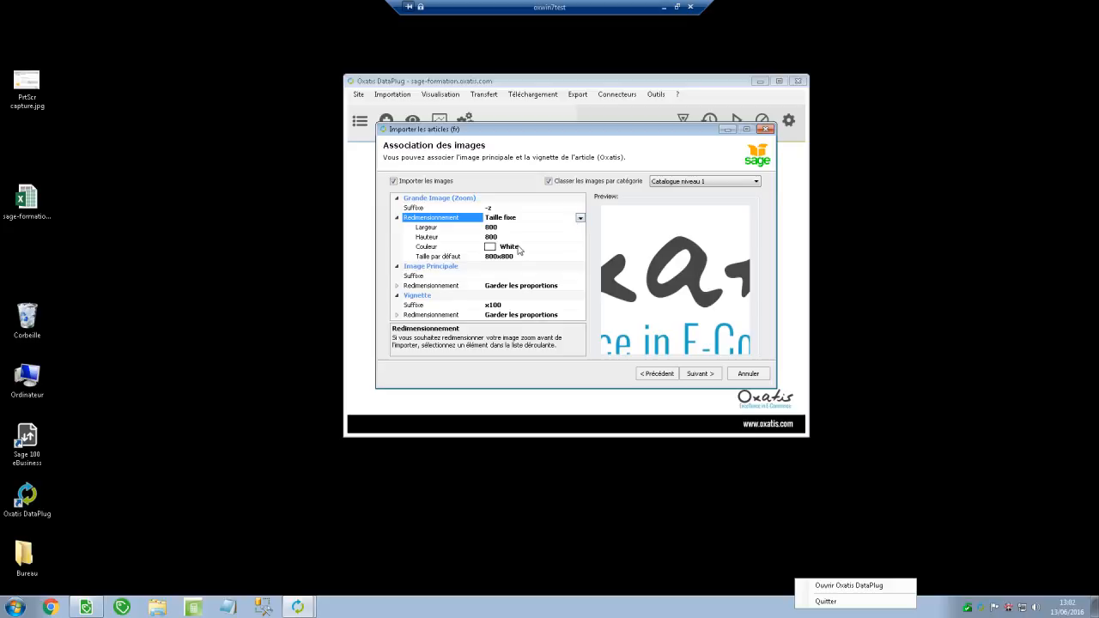
Set the width and height of the Grande Image (Zoom) to 1000, leaving its colour White
click(491, 227)
text(1000)
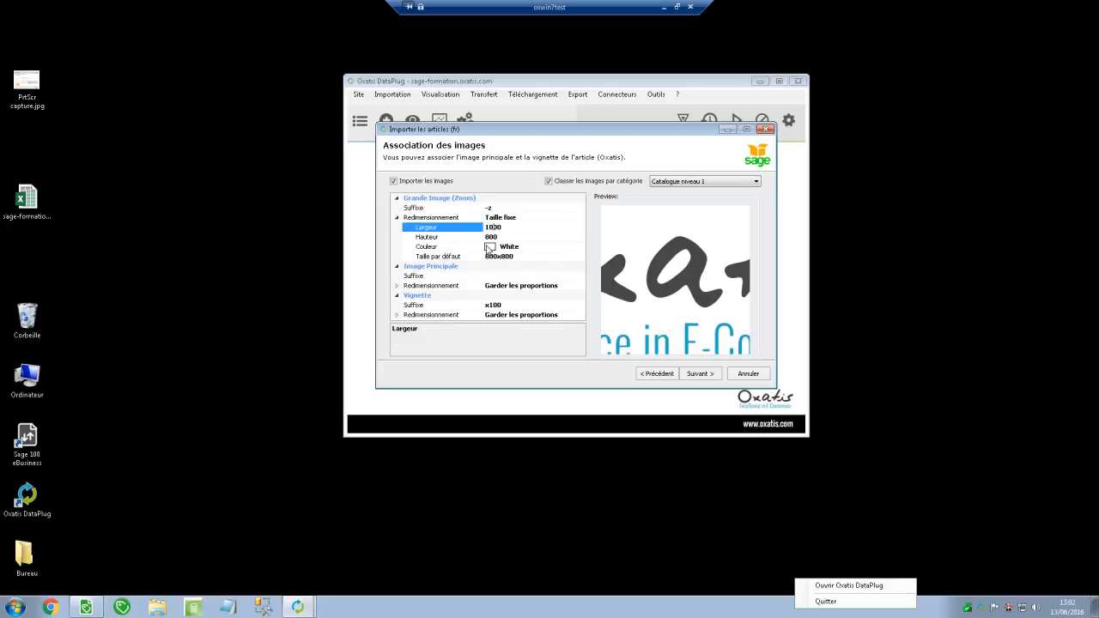
click(492, 237)
text(10)
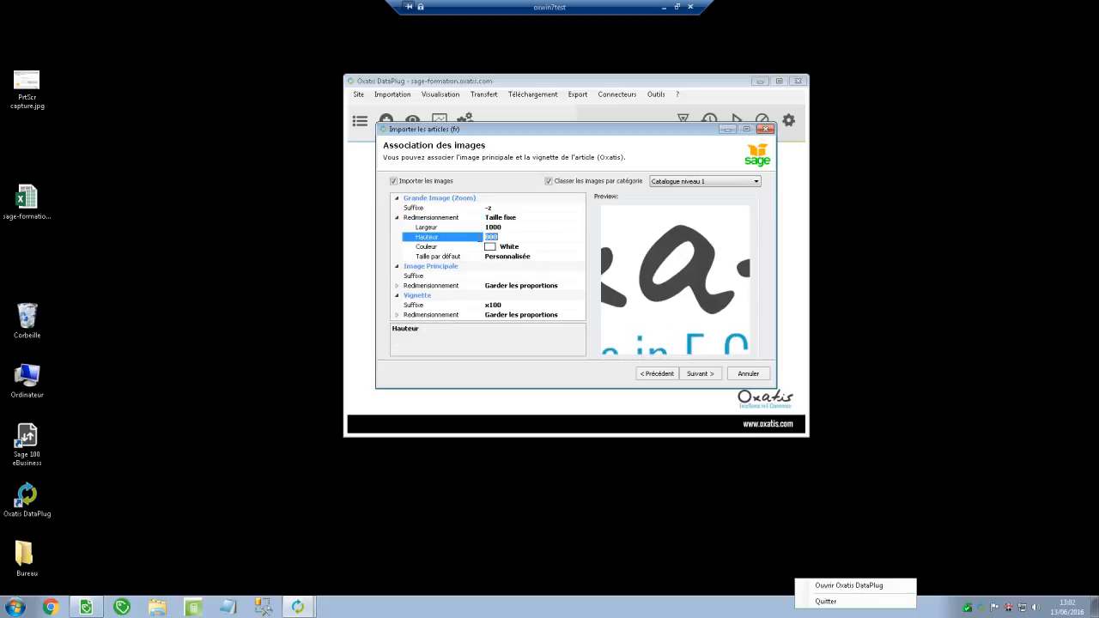
text(00)
click(557, 246)
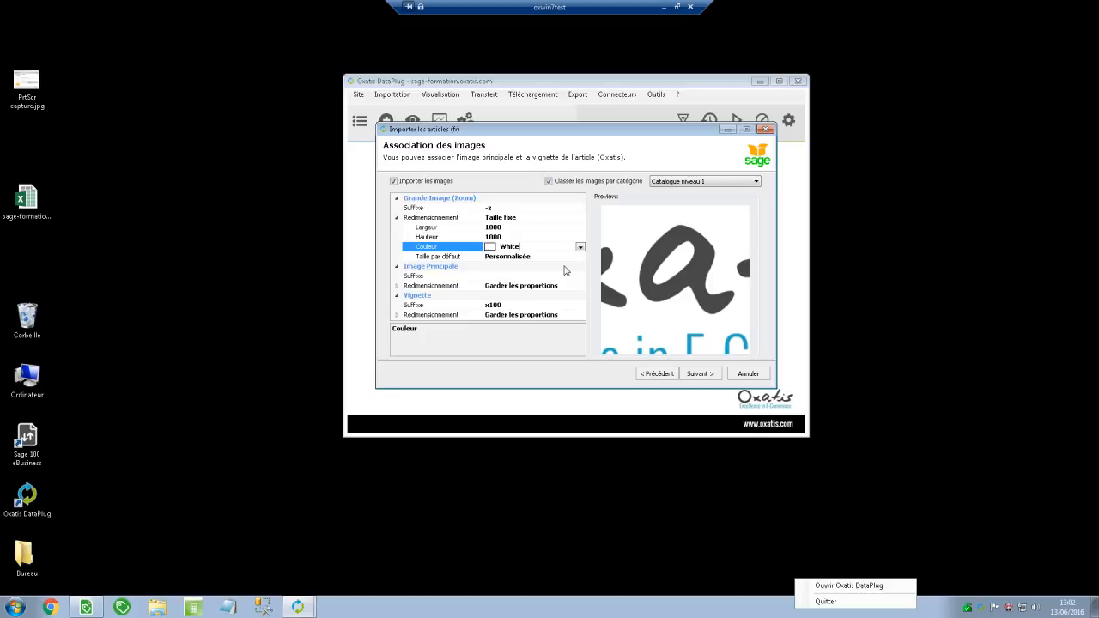
Review the resizing options of the Grande Image (Zoom) and reselect Taille fixe
click(578, 226)
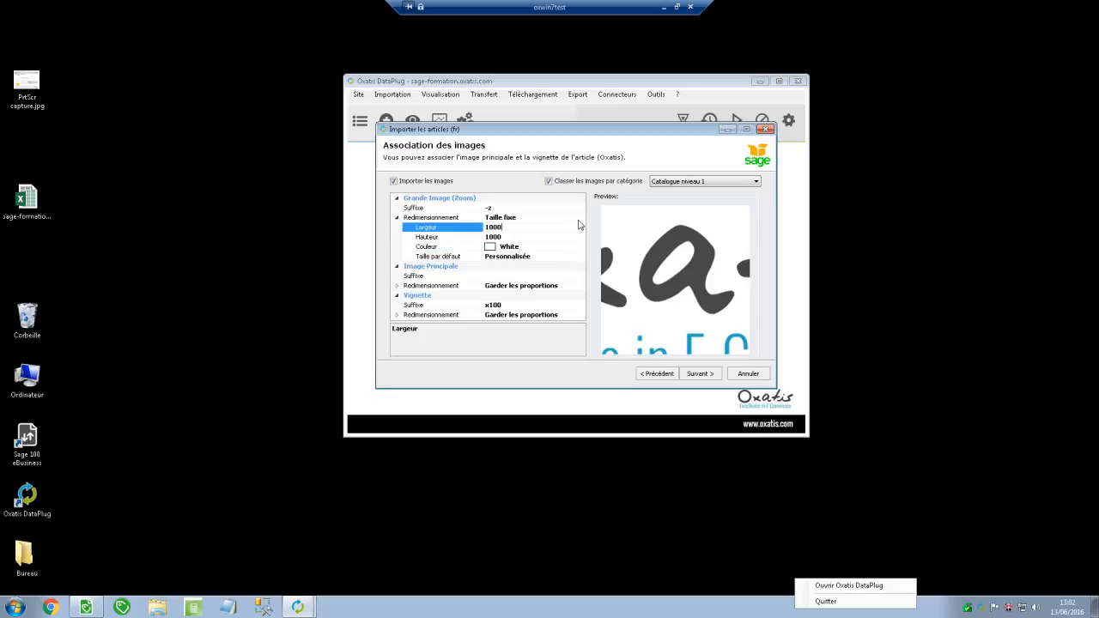
click(578, 218)
click(580, 218)
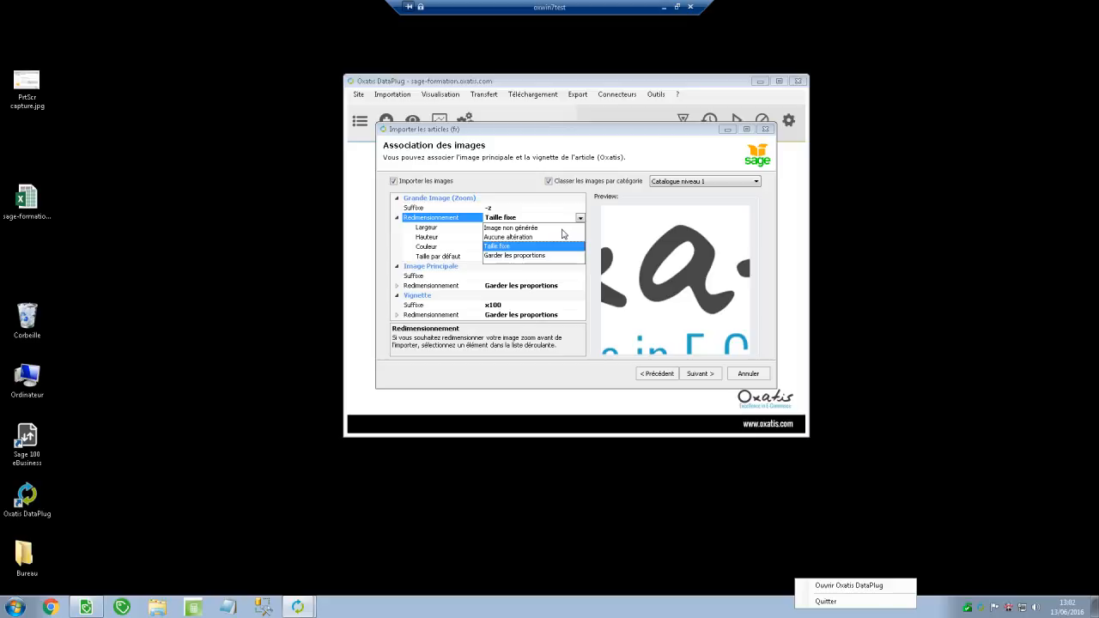
click(524, 248)
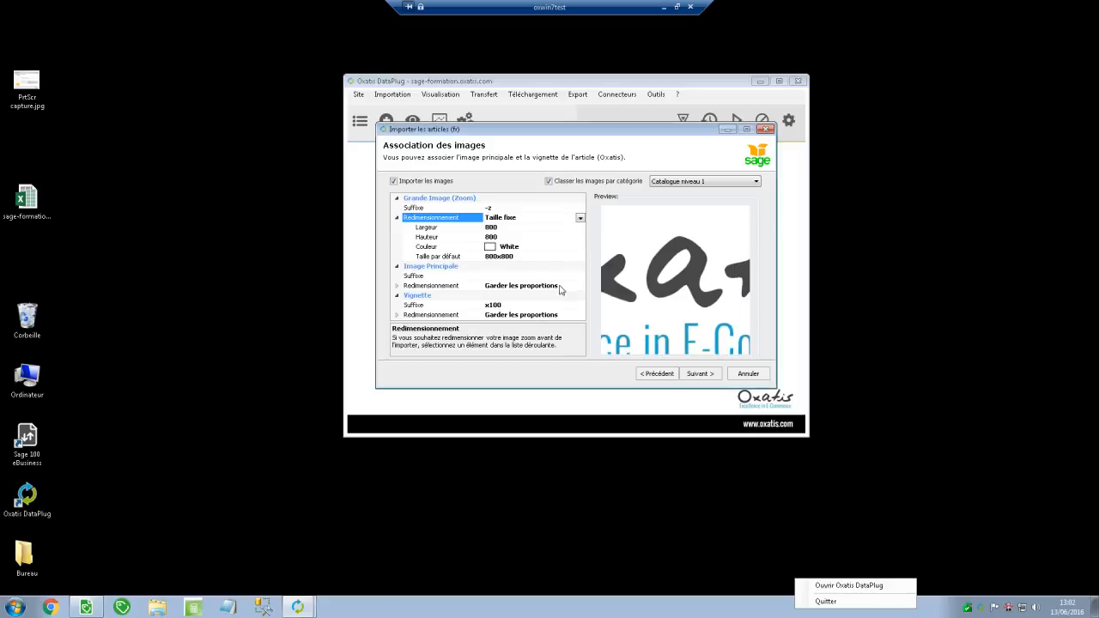
Set the suffix of the Image Principale to -d and its resizing to Taille fixe
click(523, 276)
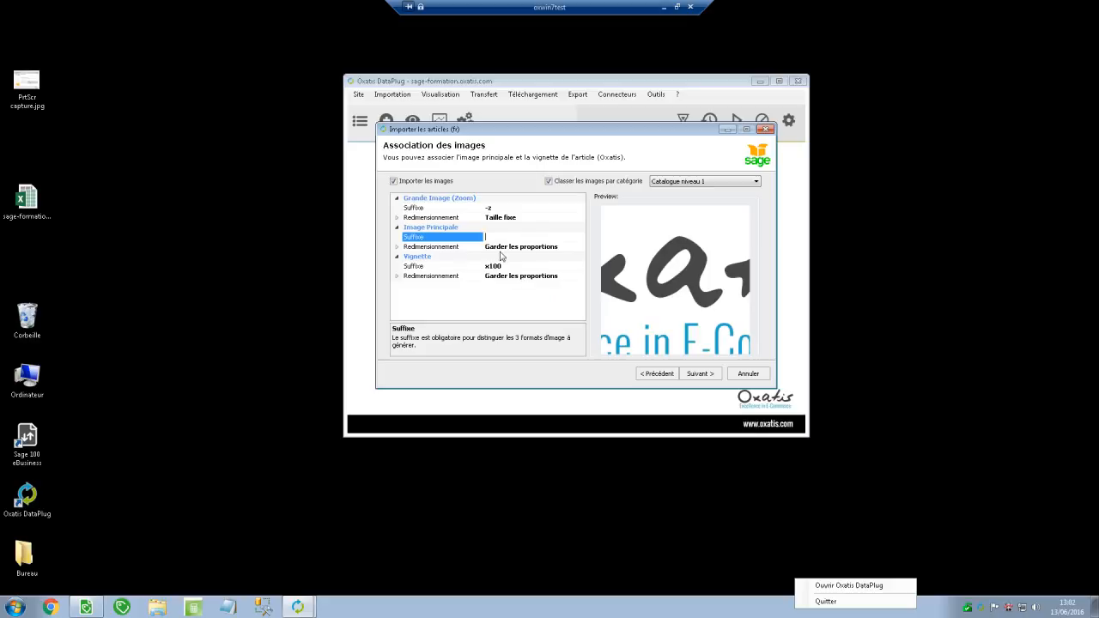
text(-d)
click(564, 249)
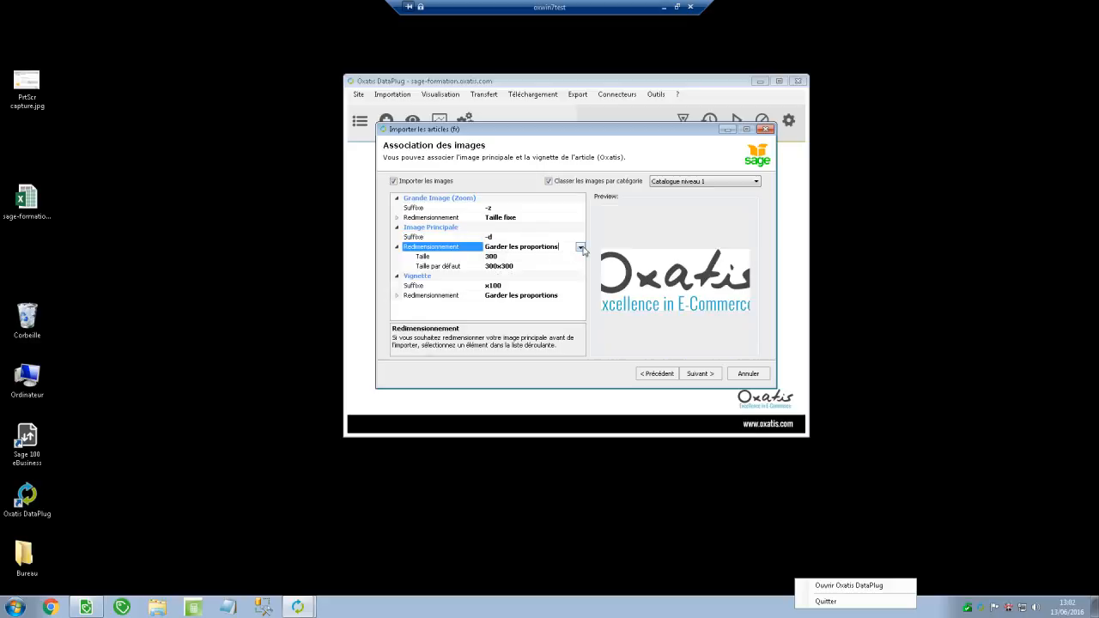
click(582, 248)
click(496, 267)
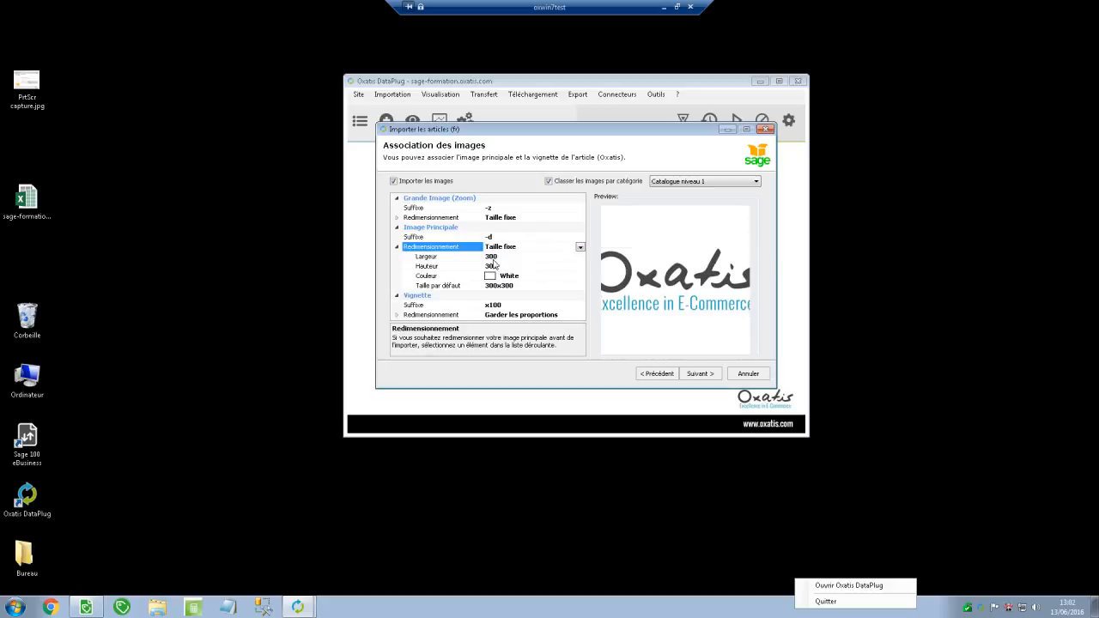
Set the width and height of the Image Principale in the article import to 450
click(490, 257)
text(450)
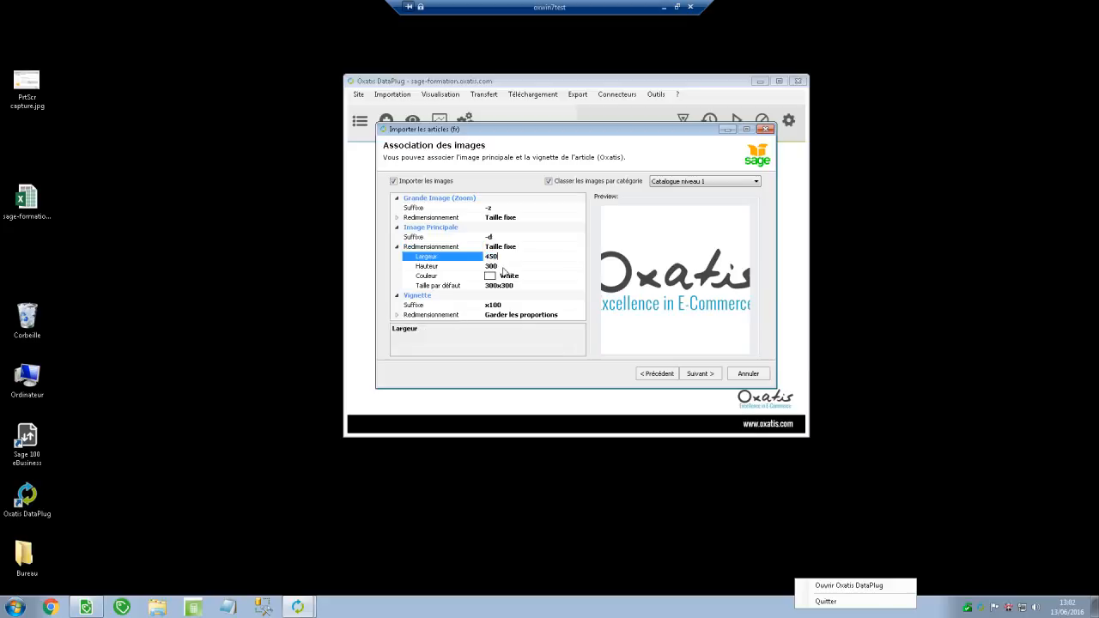
key(Tab)
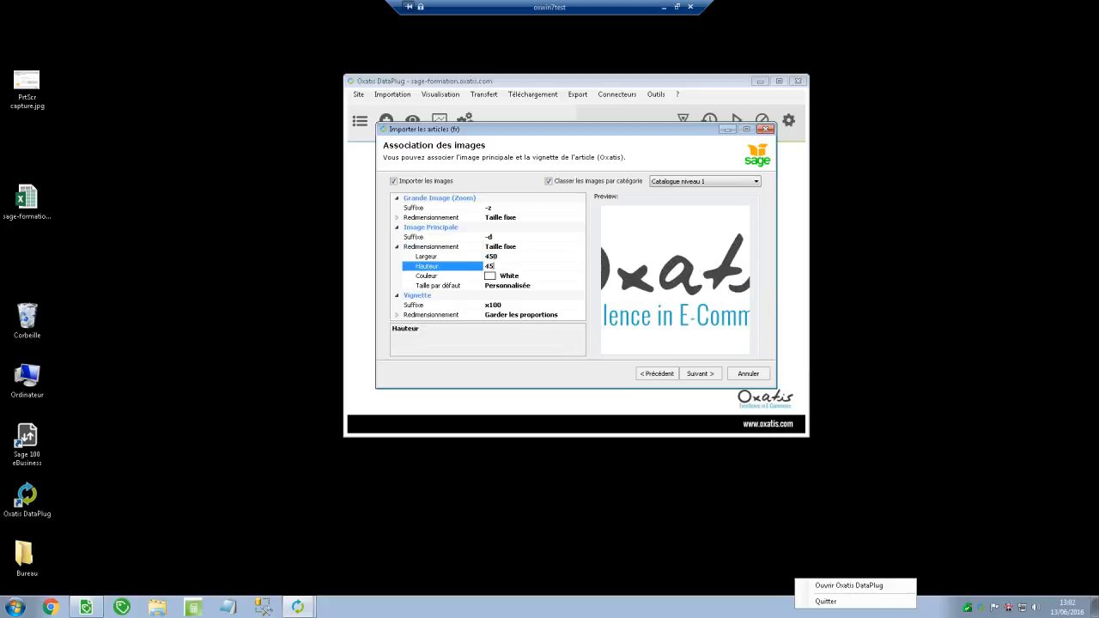
Set the Vignette suffix to -v and its resizing to Taille fixe
click(503, 307)
drag(502, 266, 471, 273)
text(-v)
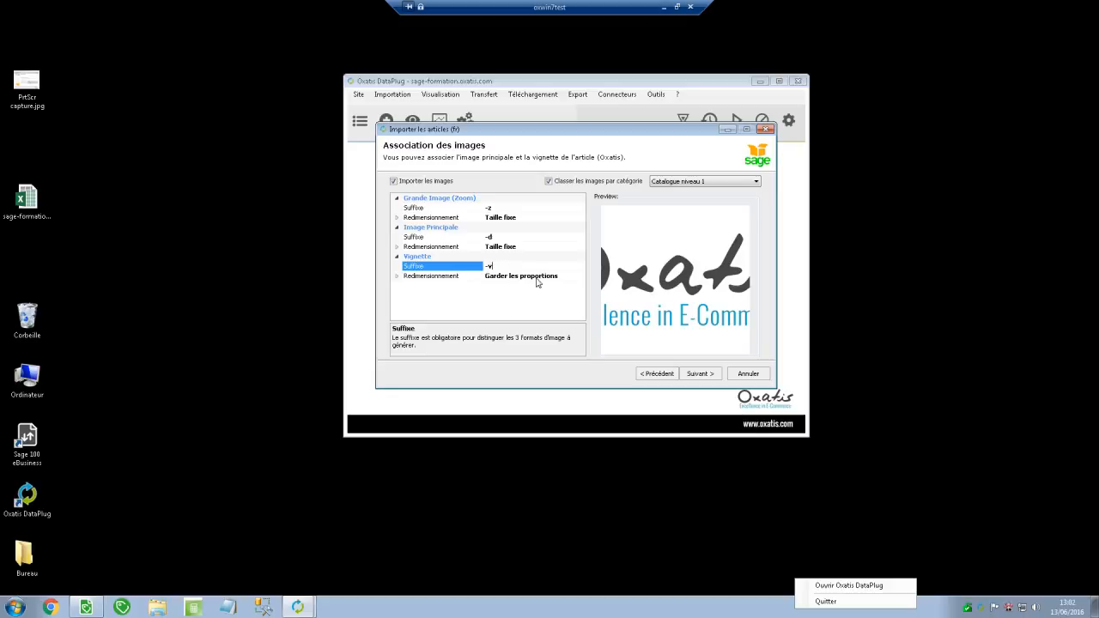
click(538, 275)
click(580, 277)
click(518, 305)
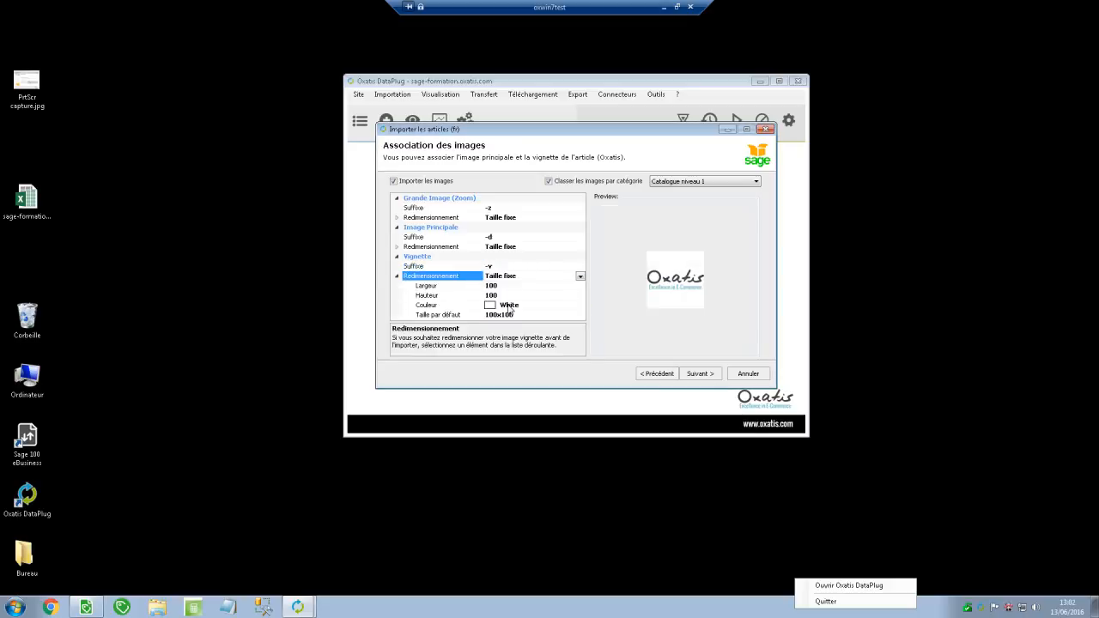
Set the width and height of the Vignette to 150
click(491, 286)
double_click(487, 285)
text(150)
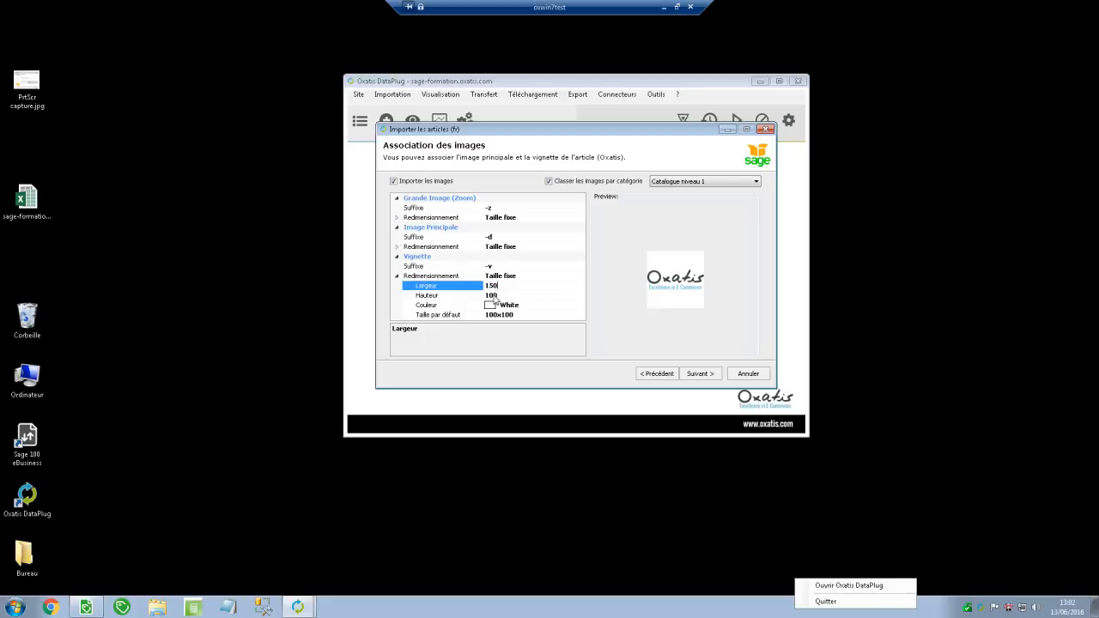
double_click(494, 295)
text(150)
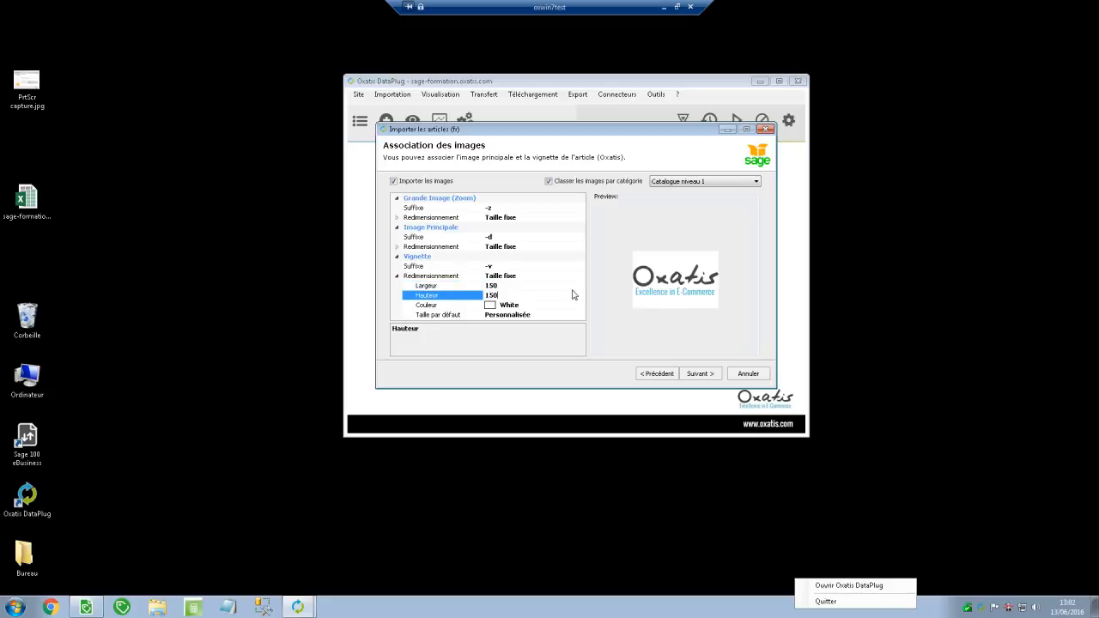
Accept the image settings, keep the remaining Oxatis field associations as they are, and proceed with the article import
click(699, 375)
click(701, 375)
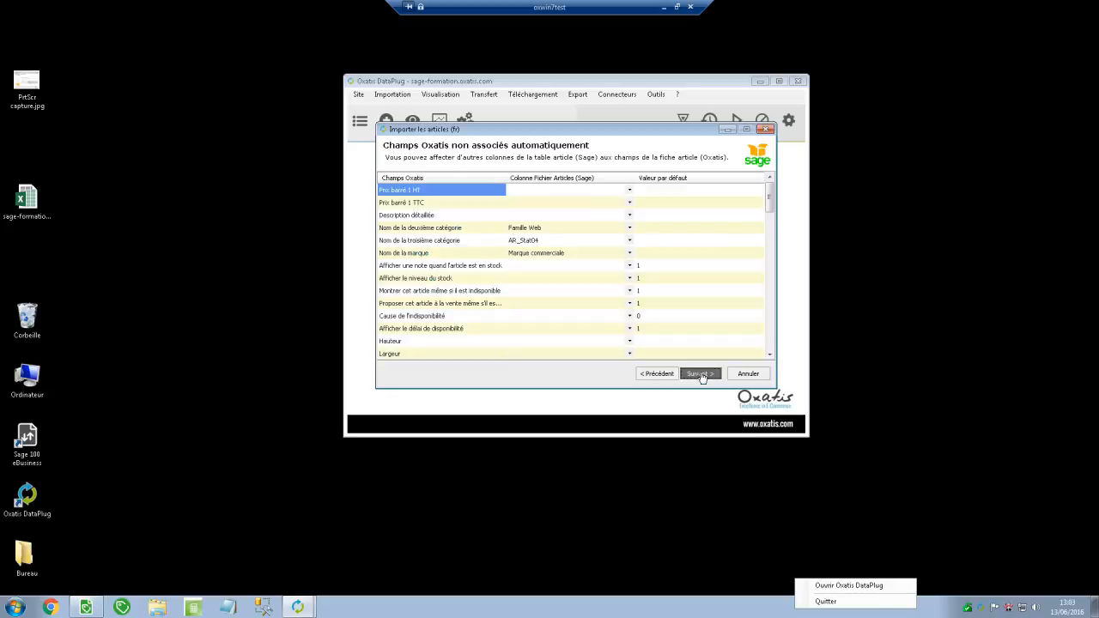
click(701, 375)
click(701, 375)
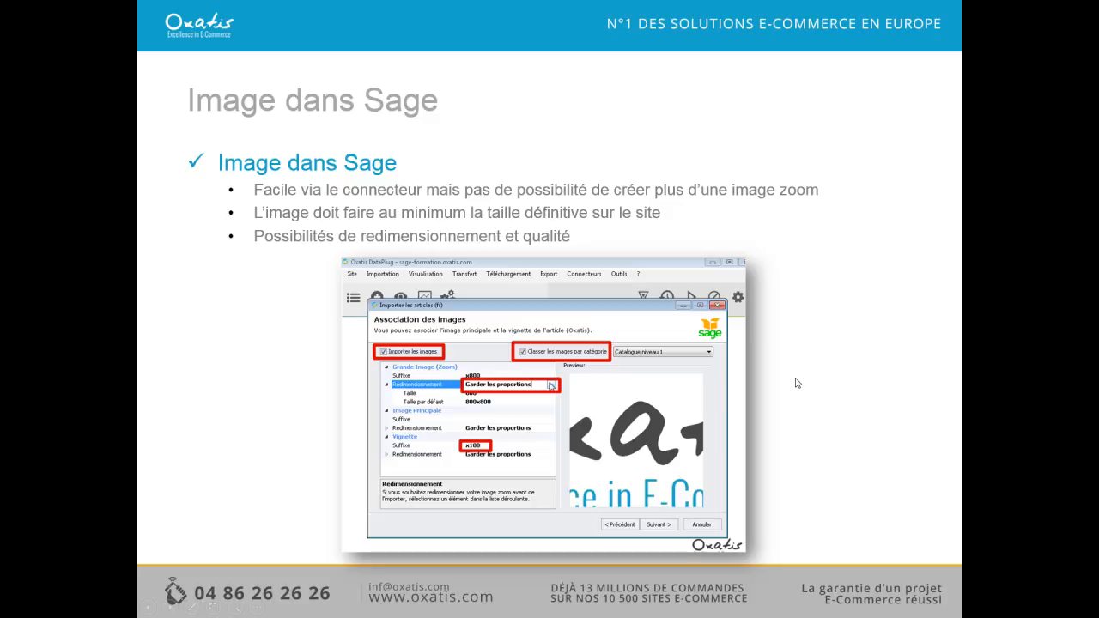
click(797, 383)
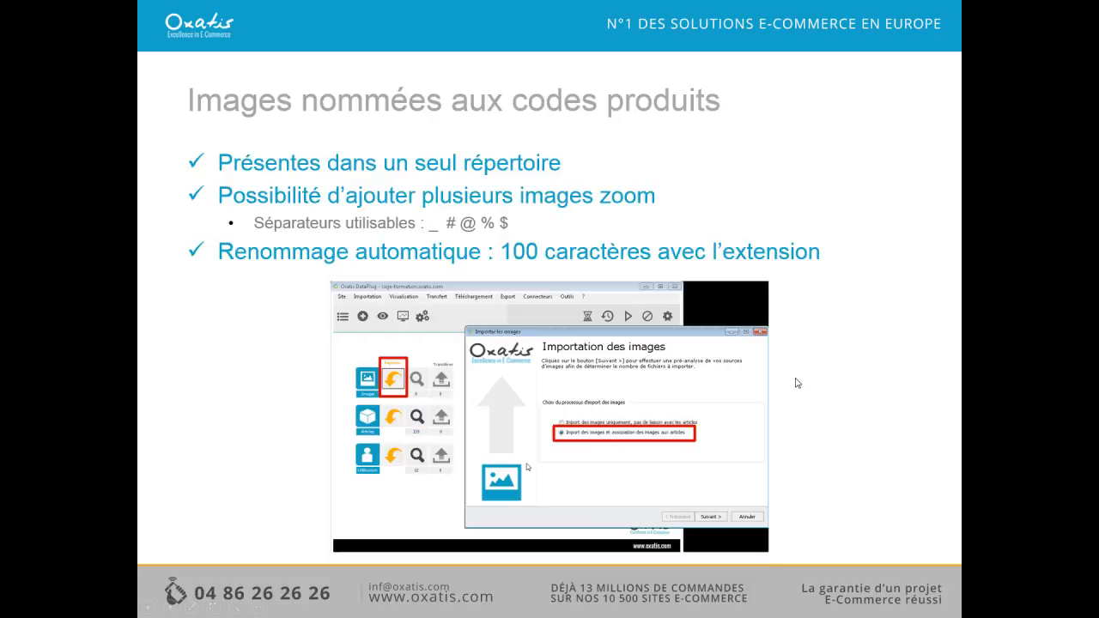
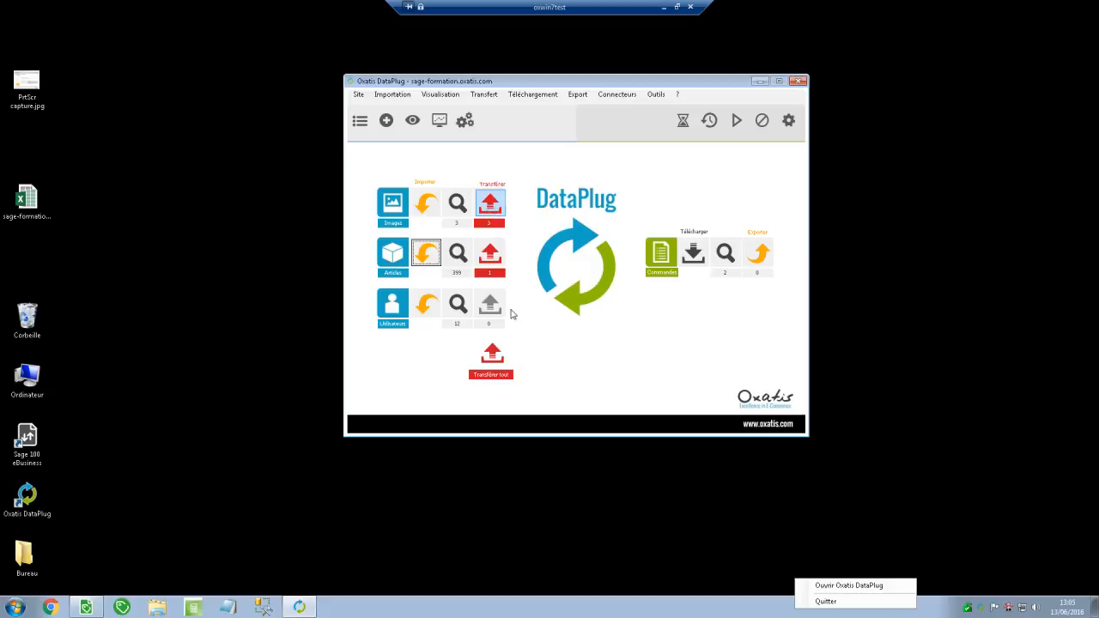
Transfer all pending images and articles to the sage-formation.oxatis.com site and close the transfer result
click(494, 358)
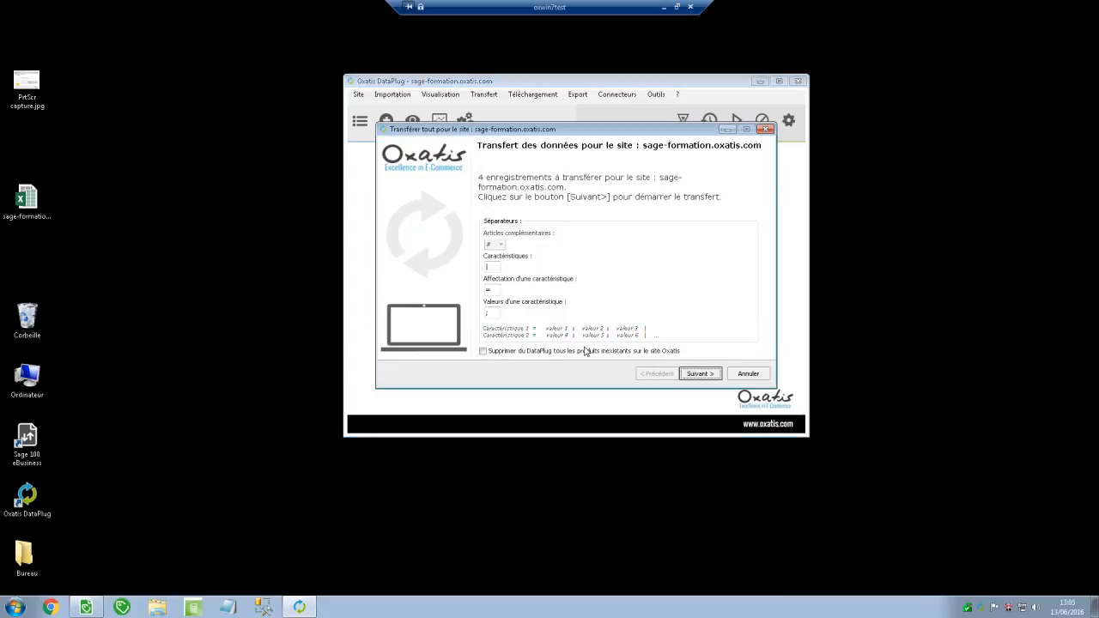
click(699, 374)
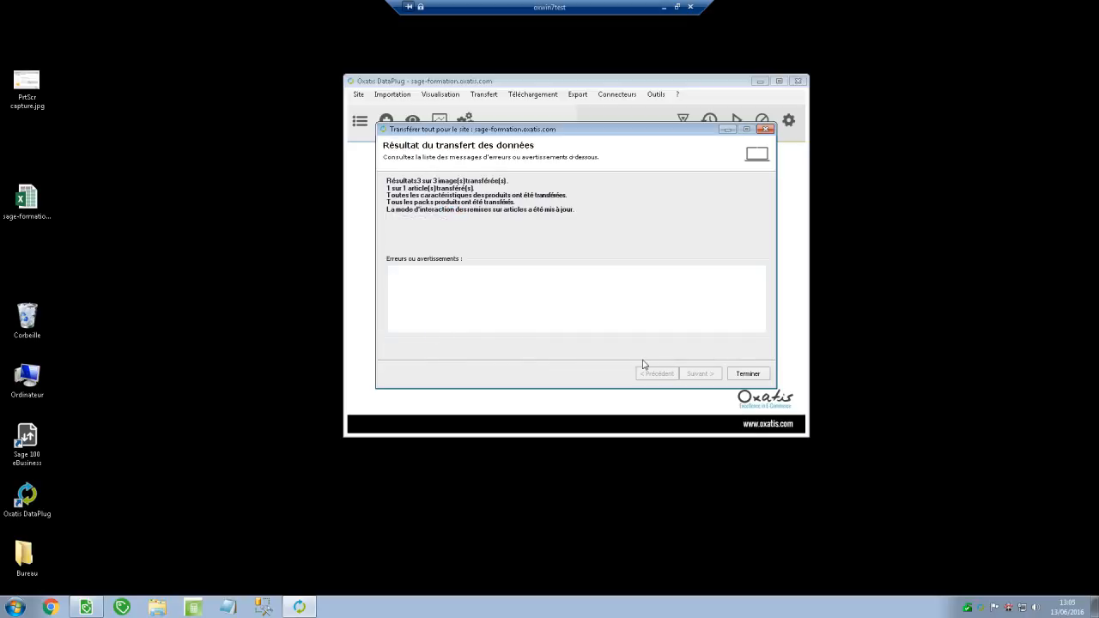
click(748, 374)
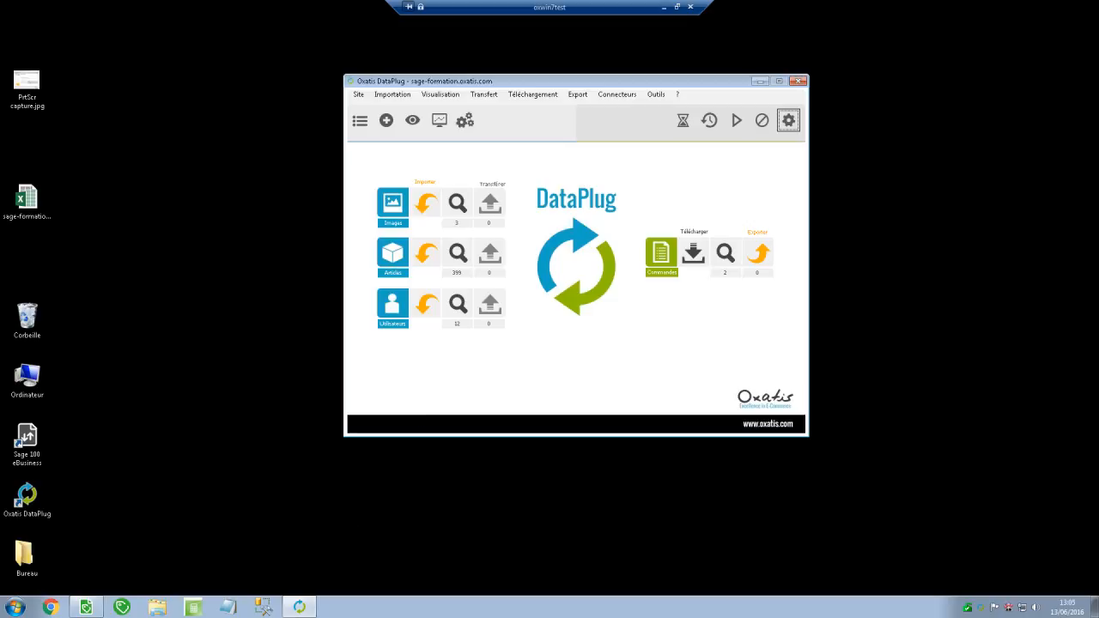
Start an image import that associates the images with articles, and accept the list of image files to import
click(427, 210)
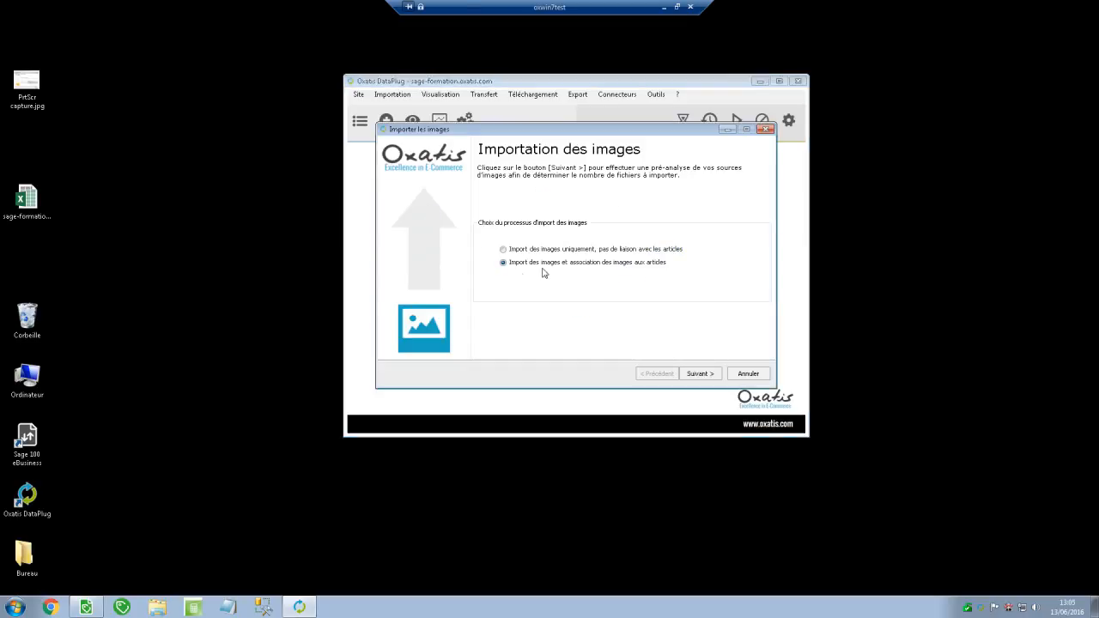
click(702, 376)
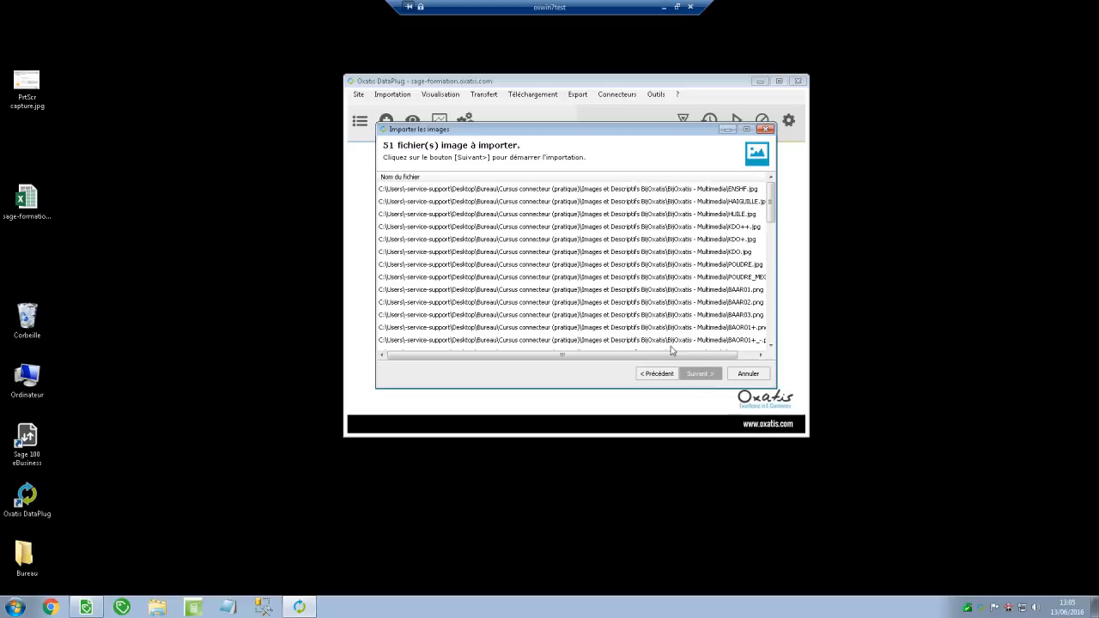
drag(657, 356, 604, 356)
click(708, 379)
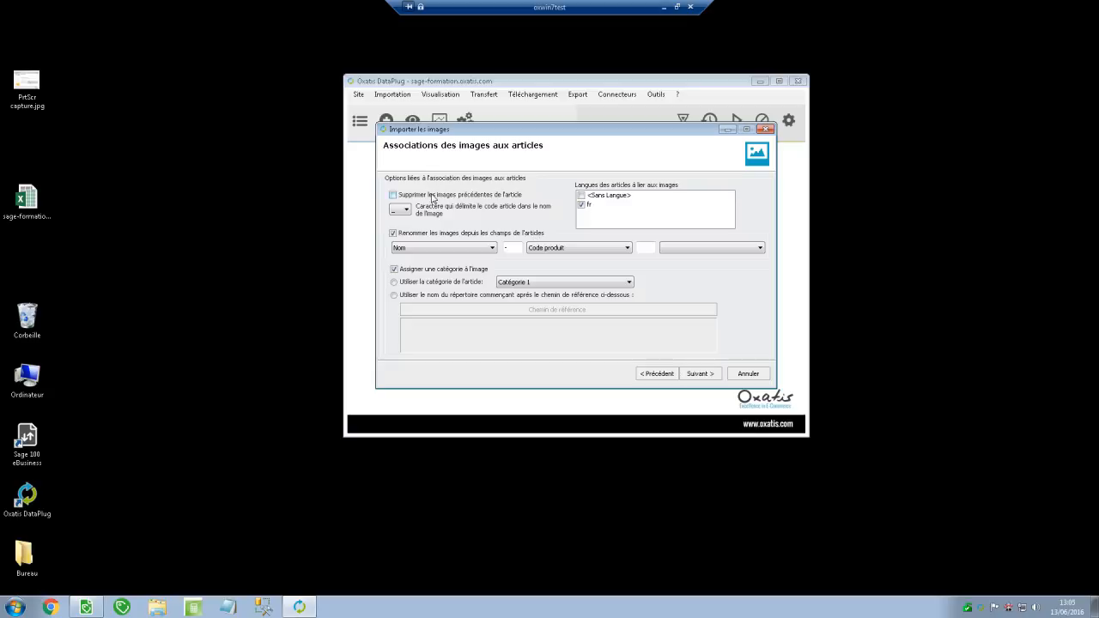
Check the article-code delimiter choices, keep the underscore with previous images not deleted, and continue to the resizing parameters
click(394, 196)
click(393, 196)
click(407, 211)
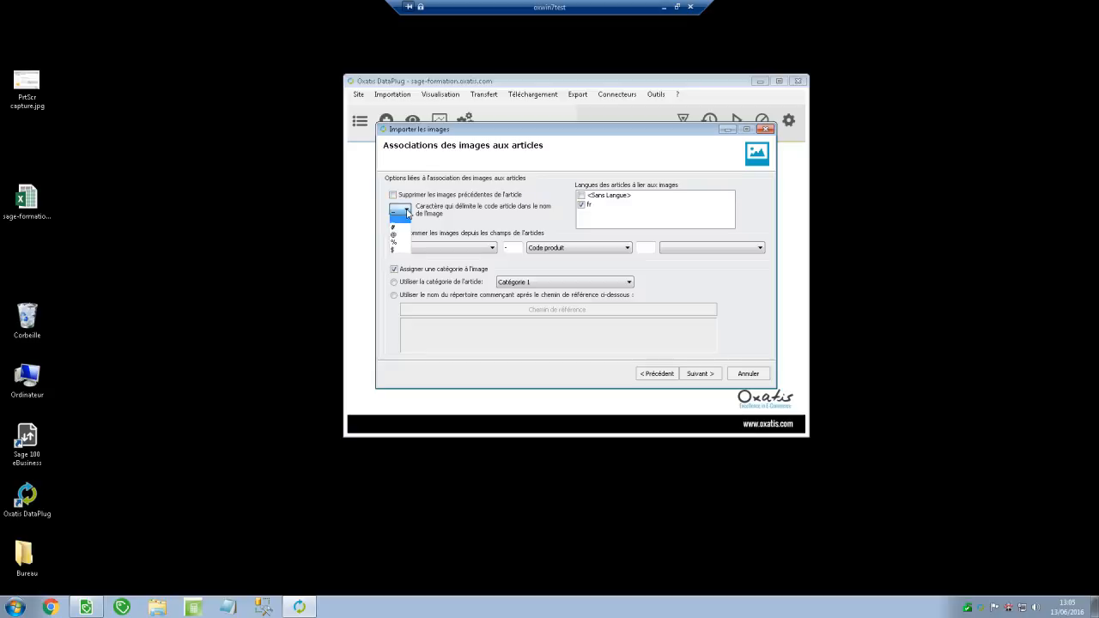
click(407, 211)
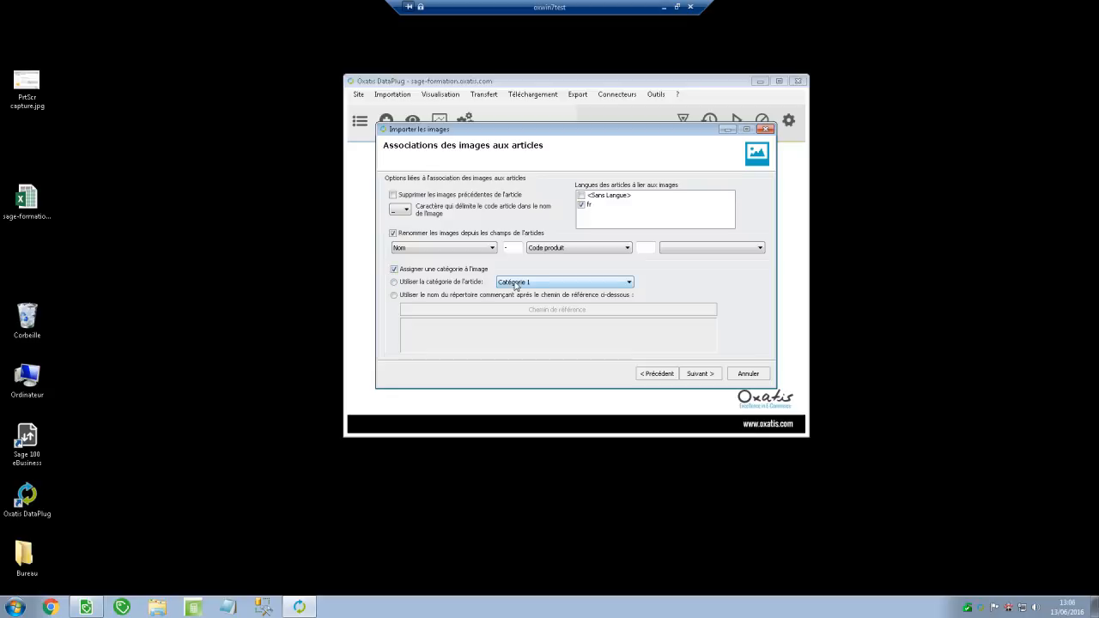
click(693, 376)
click(695, 378)
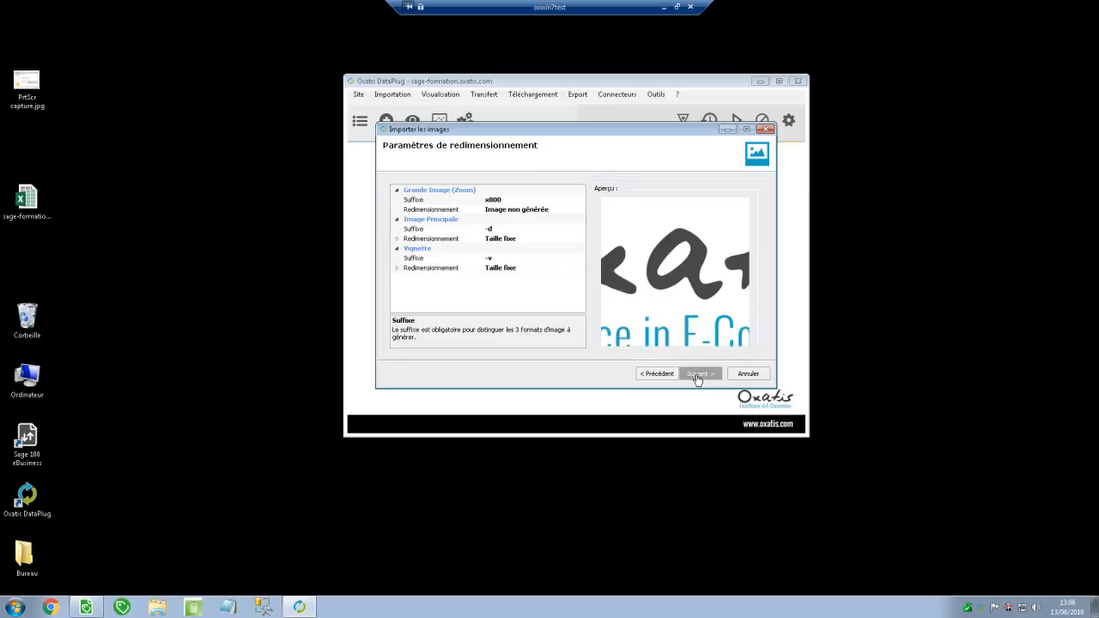
Set the Grande Image (Zoom) resizing of the image import to Taille fixe with a width and height of 1000
click(559, 209)
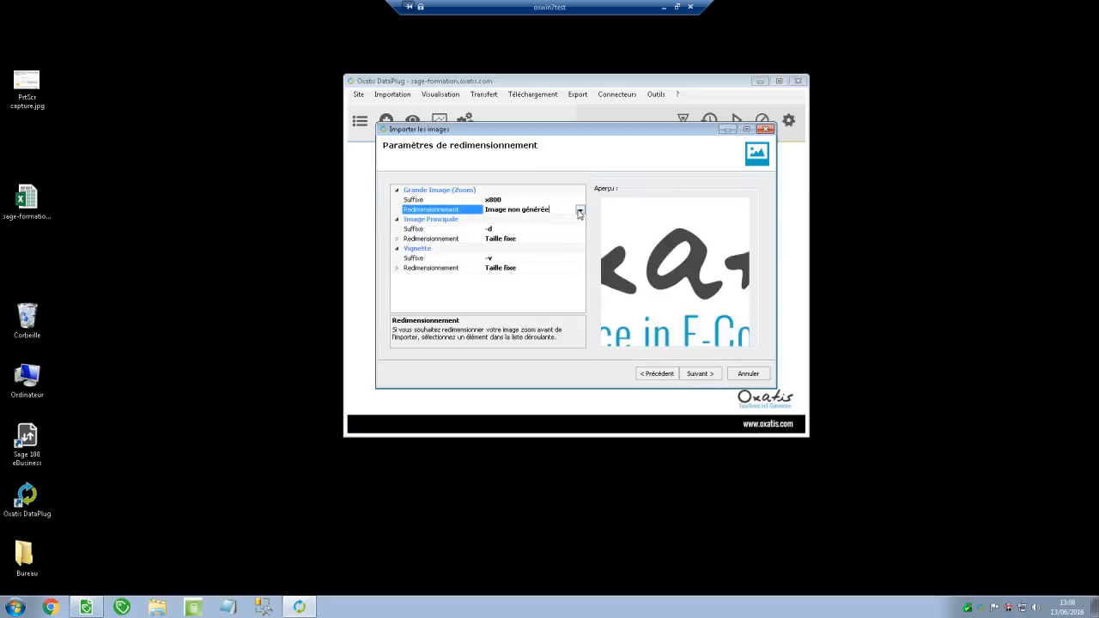
click(580, 212)
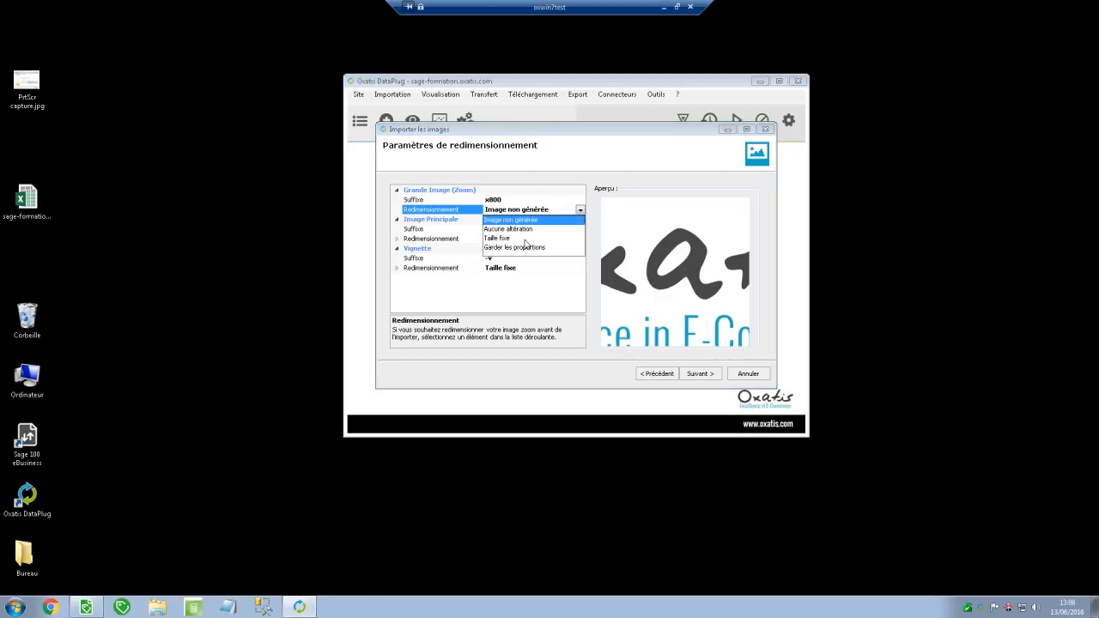
click(525, 238)
click(507, 219)
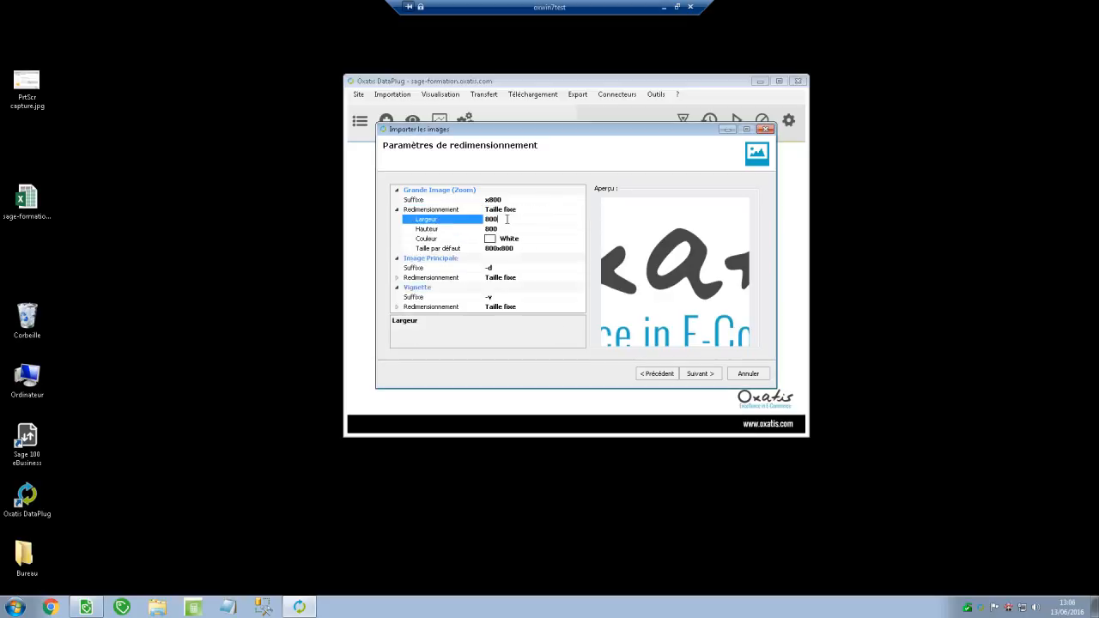
text(1000)
key(Tab)
text(1000)
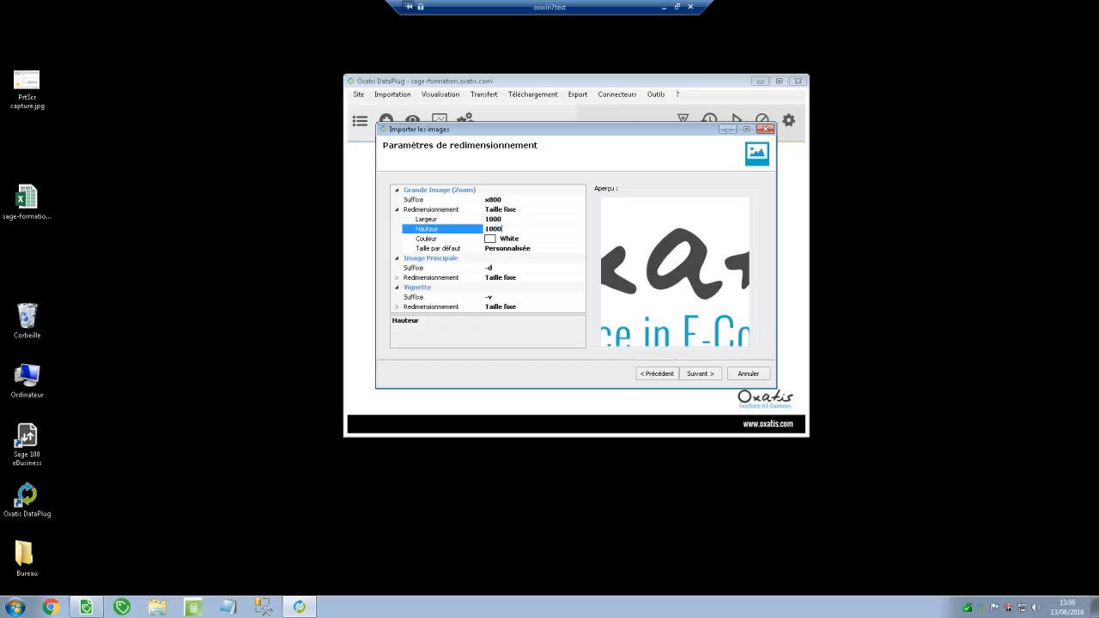
Check the Vignette size and set the Image Principale width and height of the image import to 450
click(538, 278)
click(542, 307)
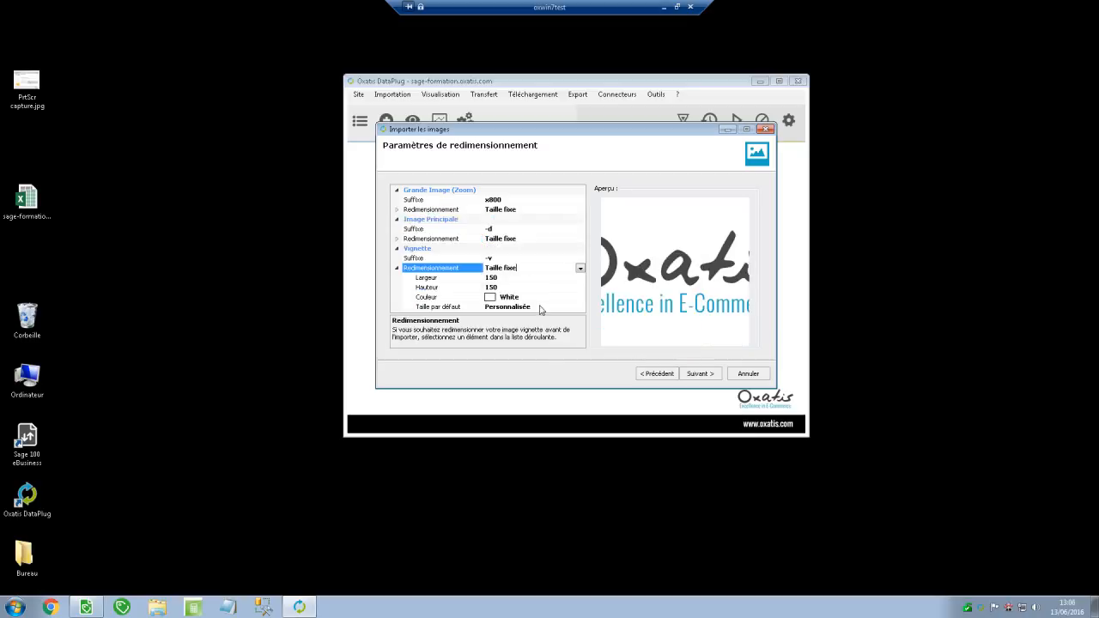
click(515, 229)
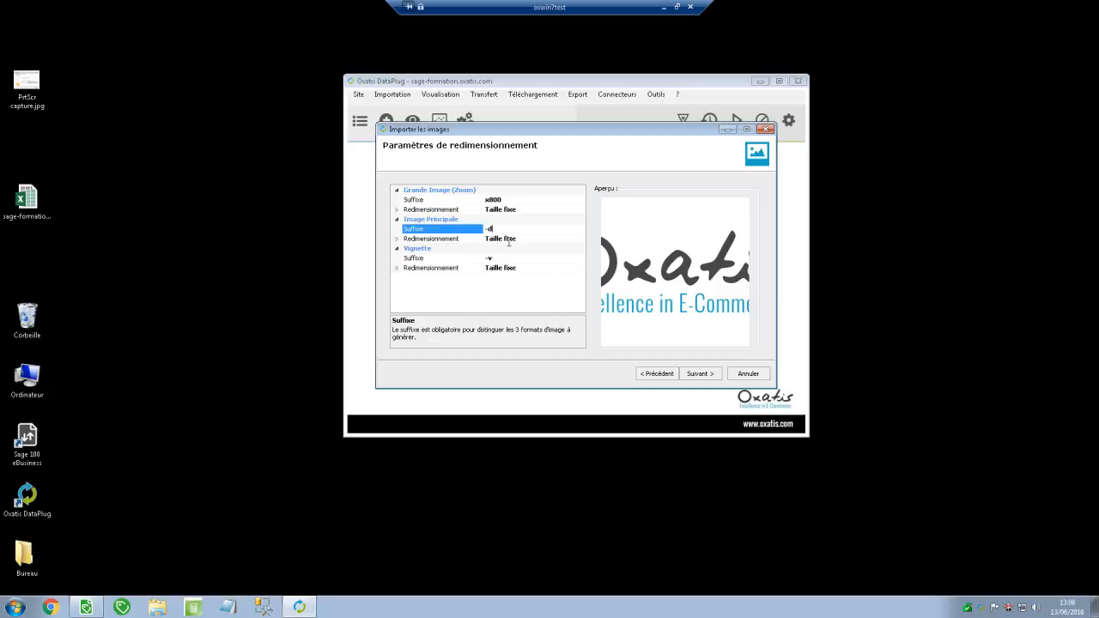
click(502, 238)
click(492, 248)
key(BackSpace)
key(BackSpace)
text(50)
click(492, 258)
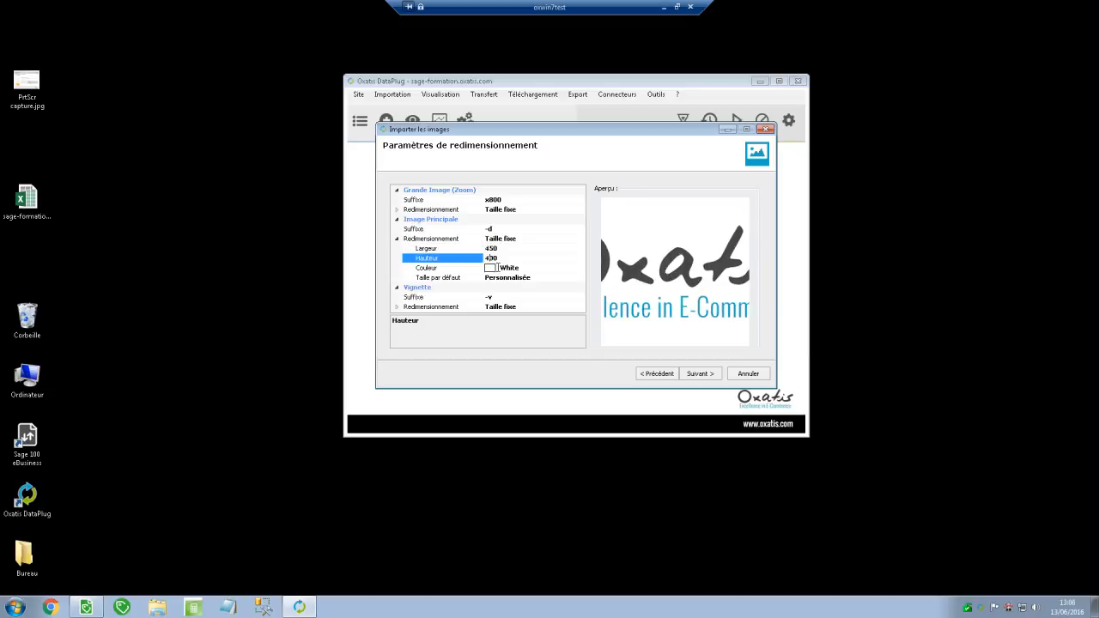
text(50)
Run the image import and start transferring all the resulting images and articles to the site
click(700, 378)
click(700, 378)
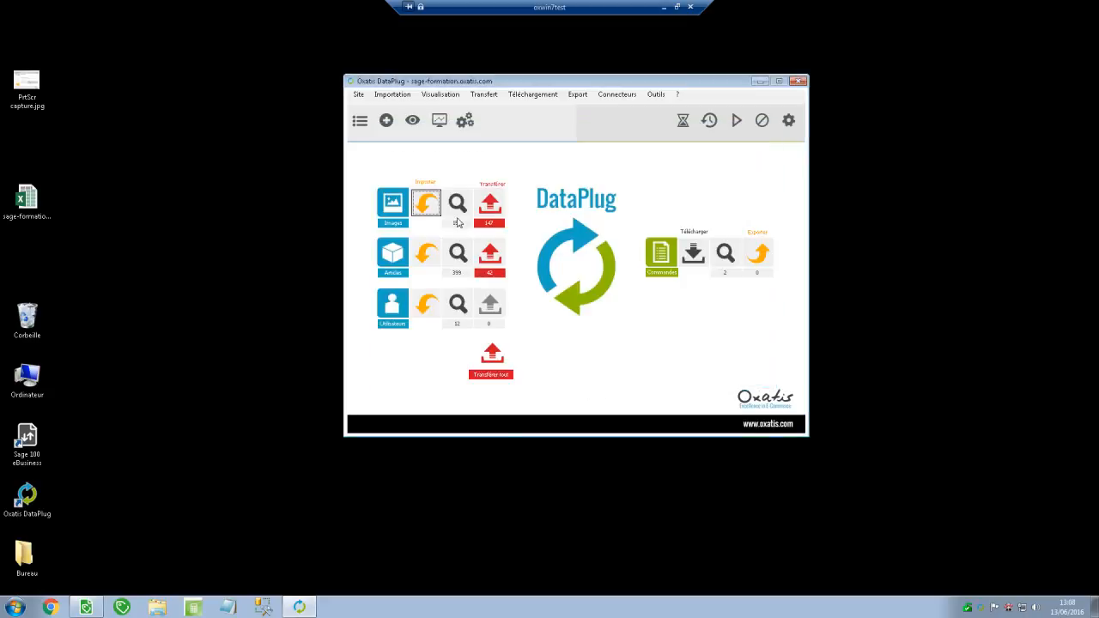
click(493, 355)
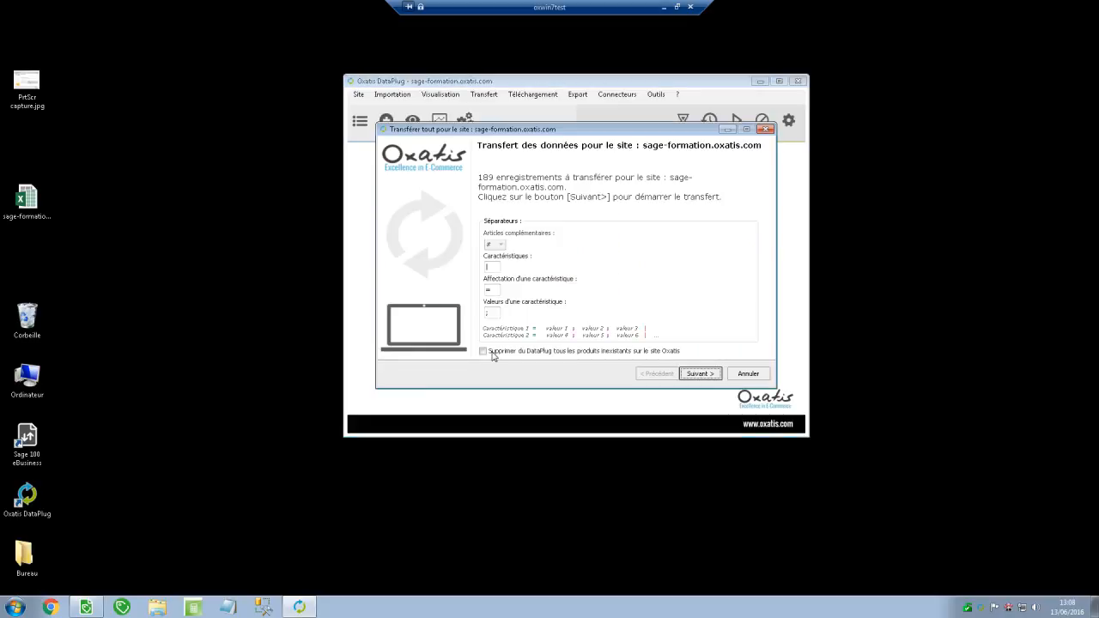
click(699, 374)
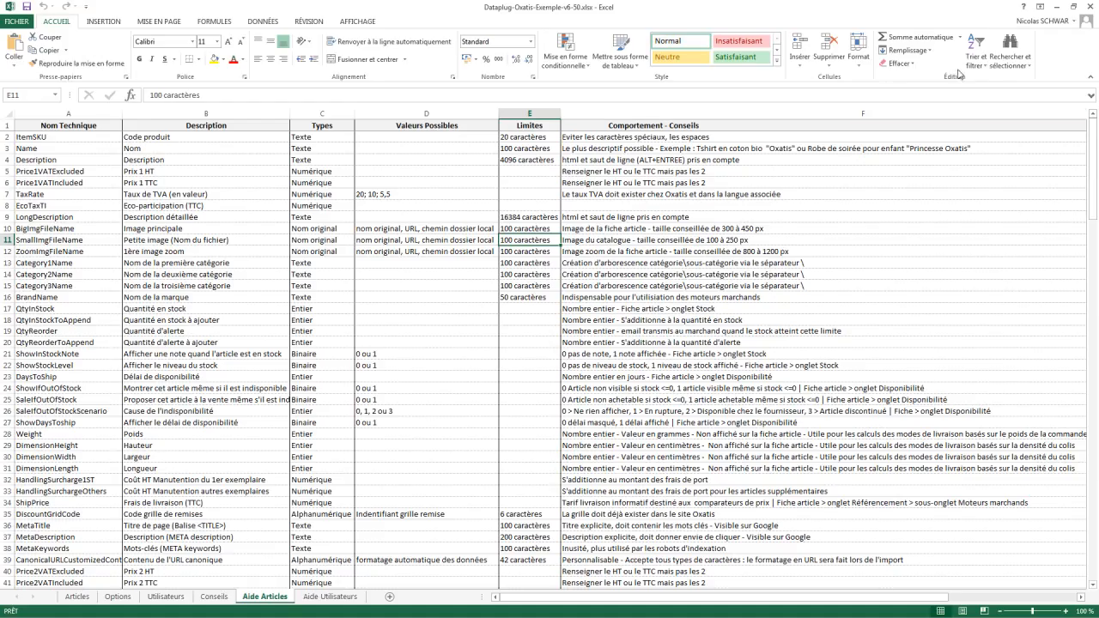
click(1056, 6)
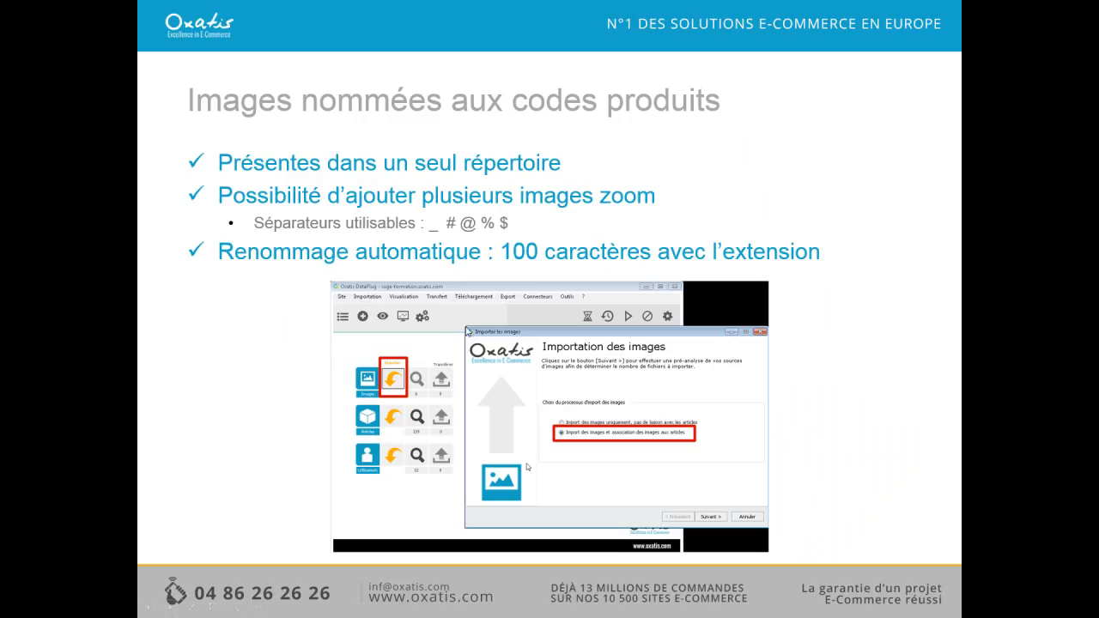
key(Right)
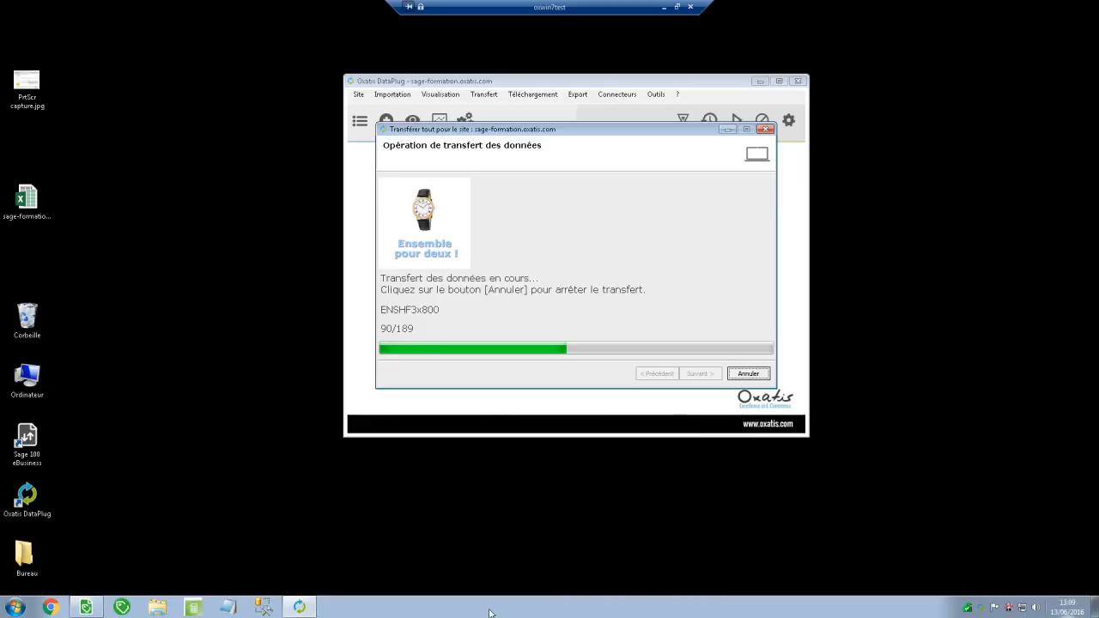
Open the sage-formation Excel workbook from the desktop
double_click(26, 204)
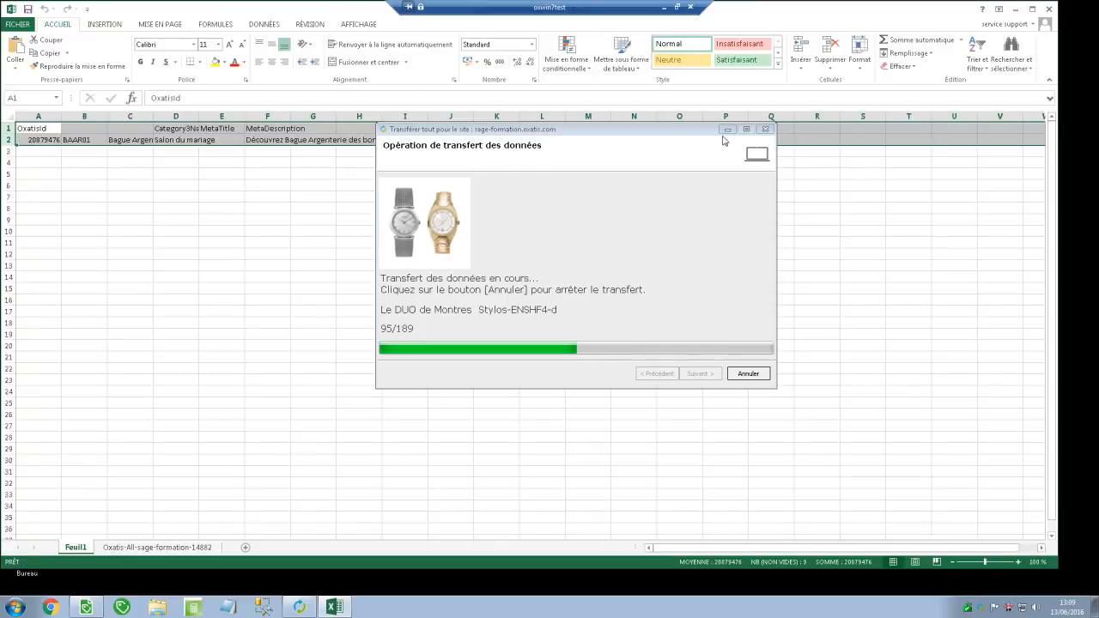
Minimise the data transfer window and go to the empty header cell G1 of the Oxatis-All-sage-formation-14882 sheet
click(728, 130)
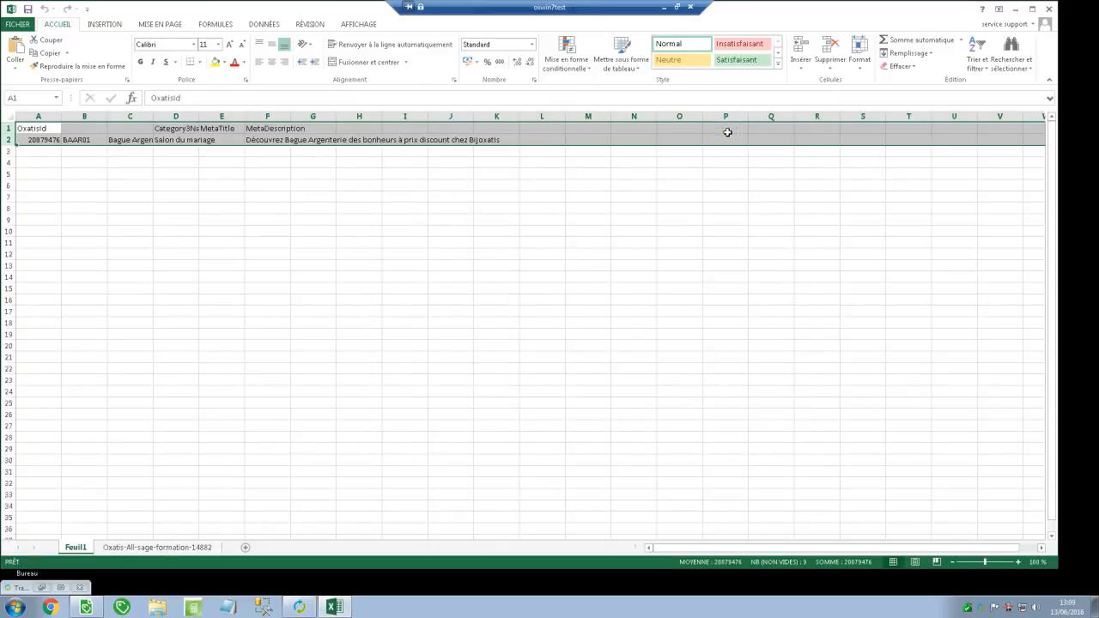
click(248, 161)
click(318, 131)
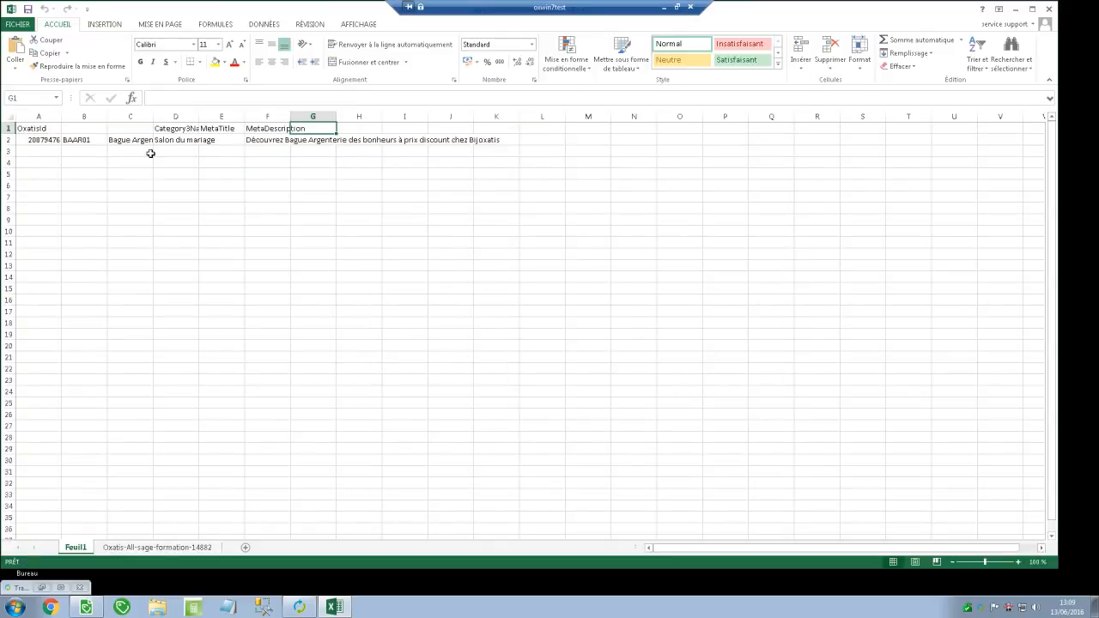
click(155, 547)
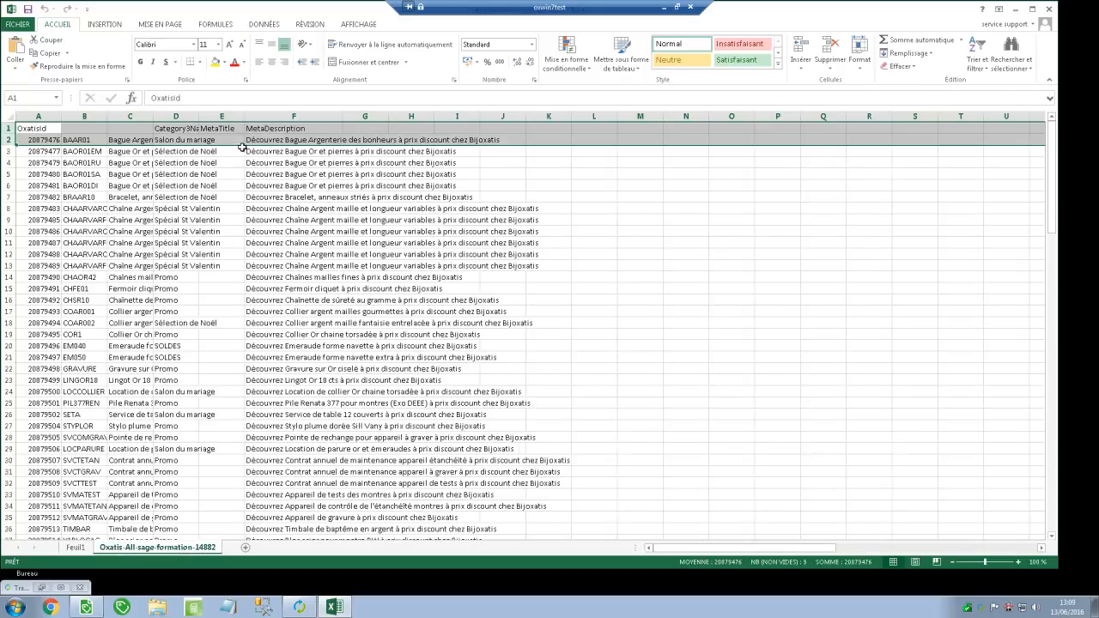
click(386, 128)
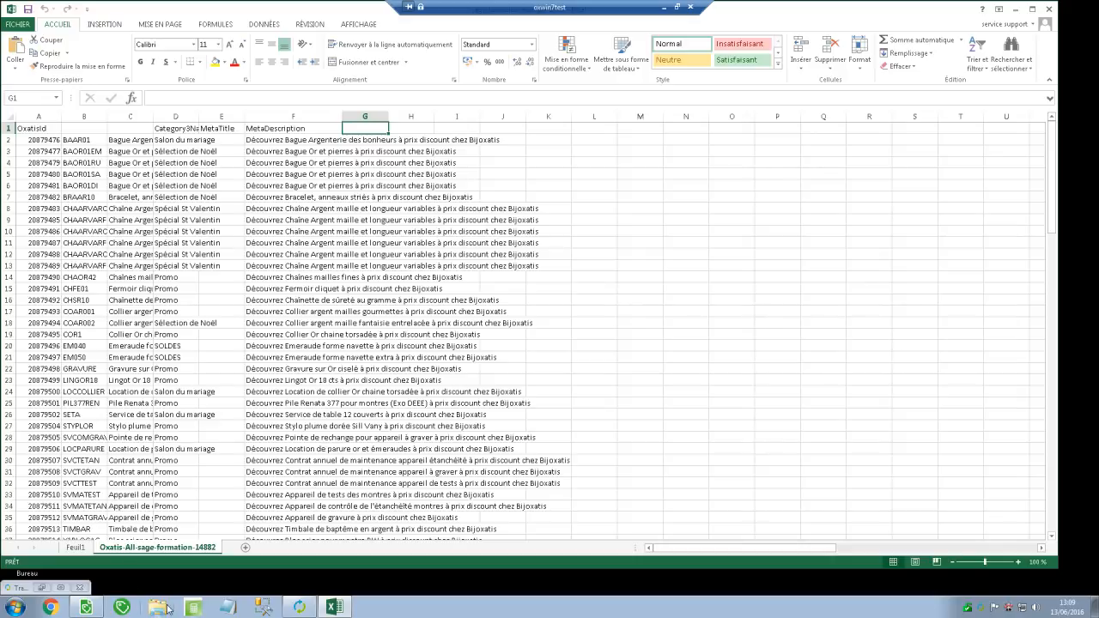
Switch to the Dataplug-Oxatis-Exemple workbook and copy the description "1ère image zoom" from the Aide Articles sheet
mouse_move(334, 608)
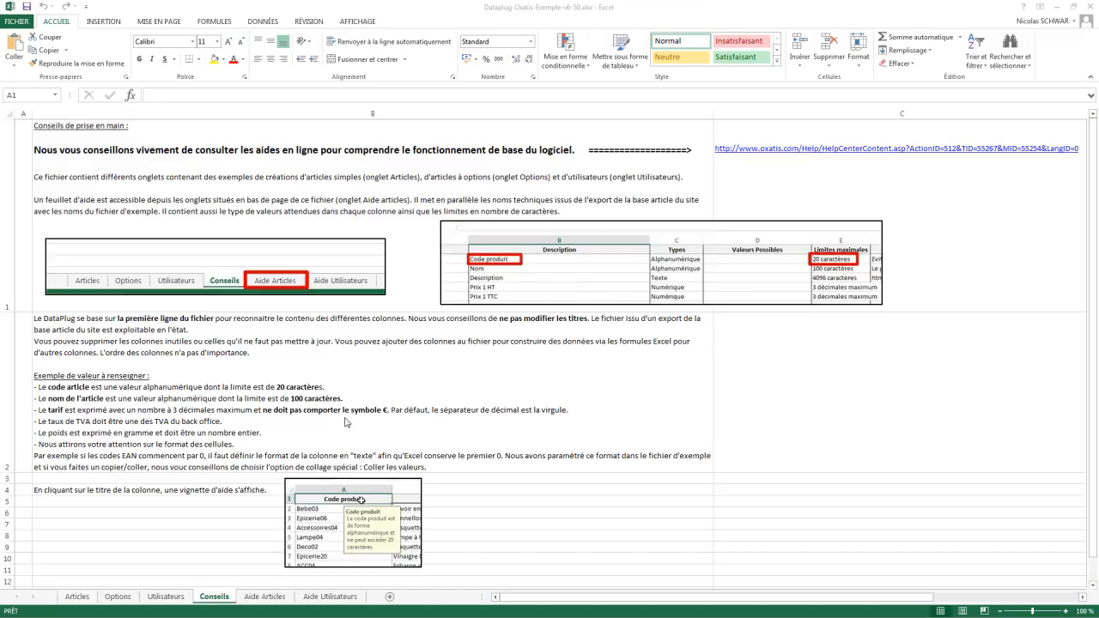
click(269, 611)
click(265, 596)
click(148, 196)
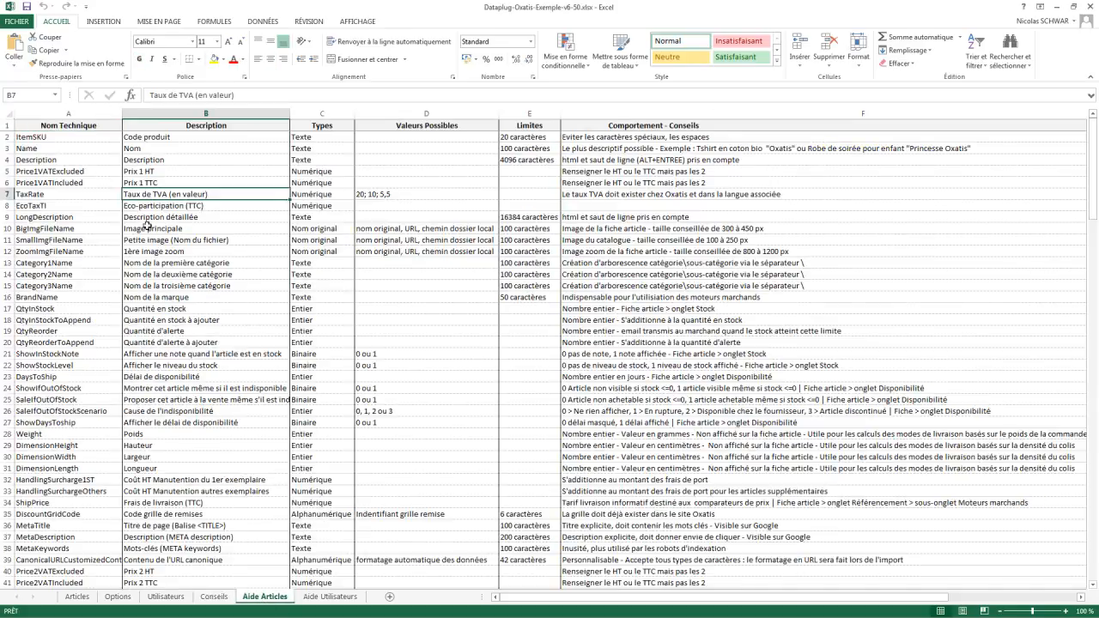
click(150, 252)
key(ctrl+c)
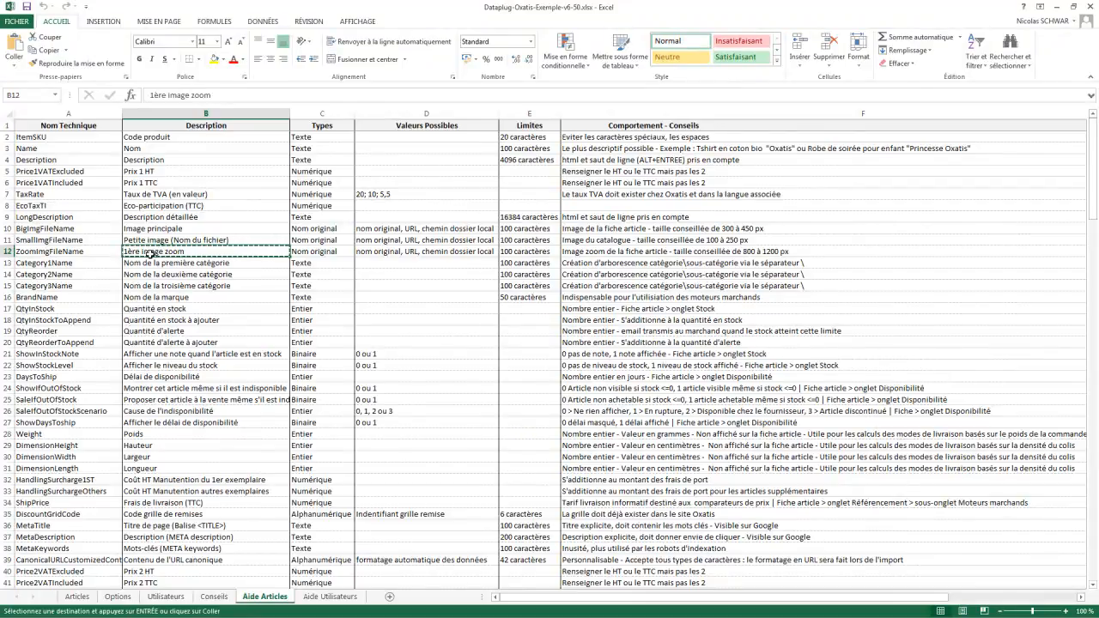
Paste "1ère image zoom" as the header in G1 of the exported article sheet and fit column G to it
drag(671, 11, 1098, 7)
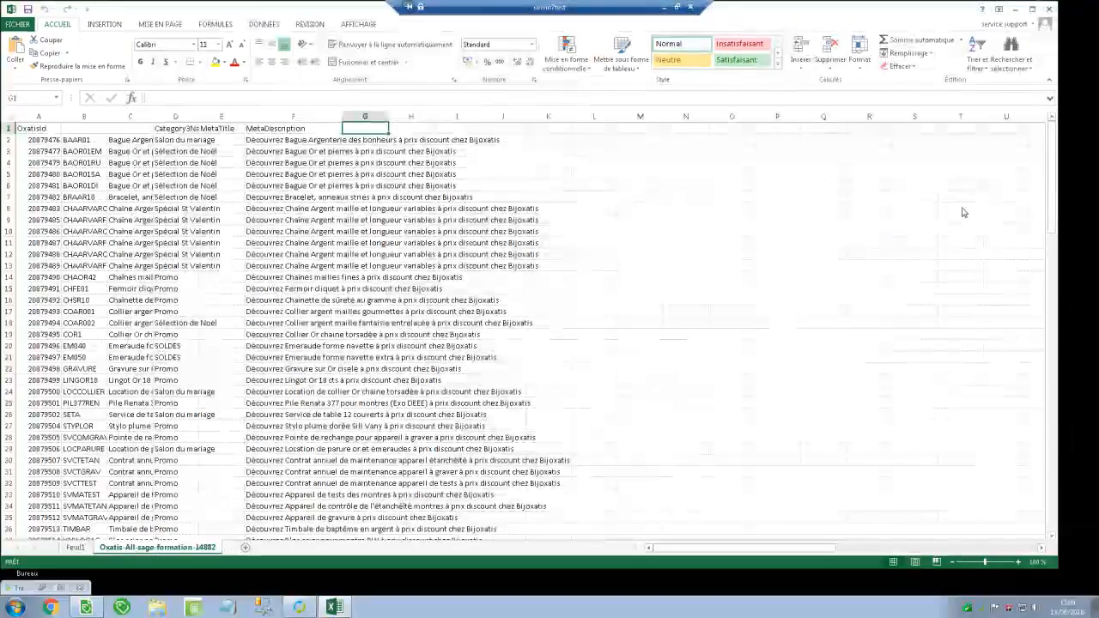
click(374, 117)
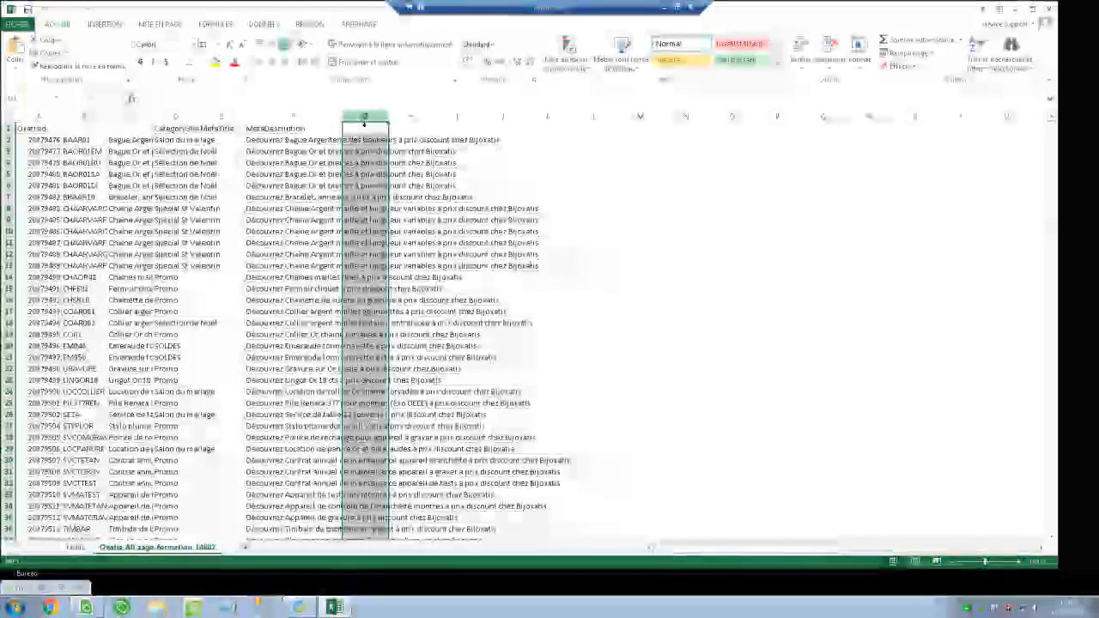
click(381, 129)
key(ctrl+v)
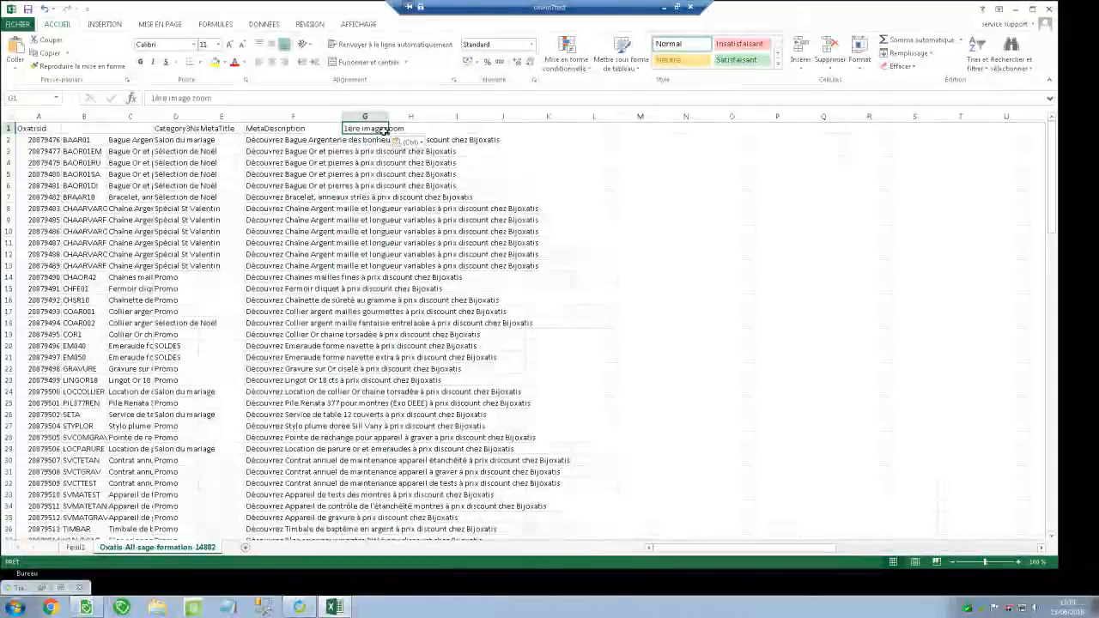
double_click(389, 116)
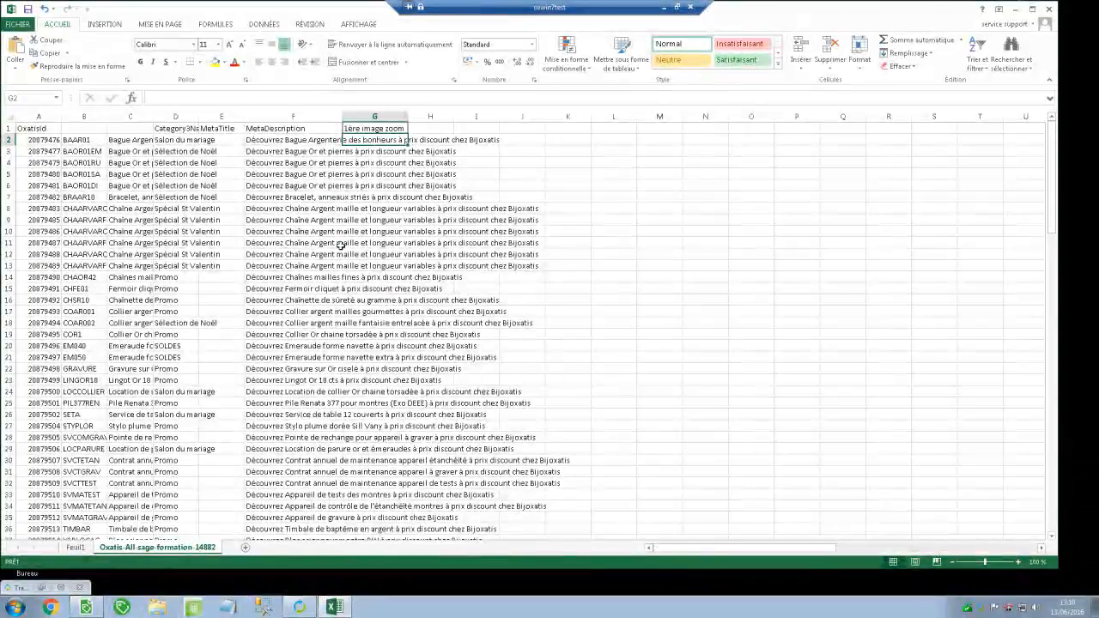
Open the sample pictures folder of the Images library beside the workbook and show its full path
right_click(157, 610)
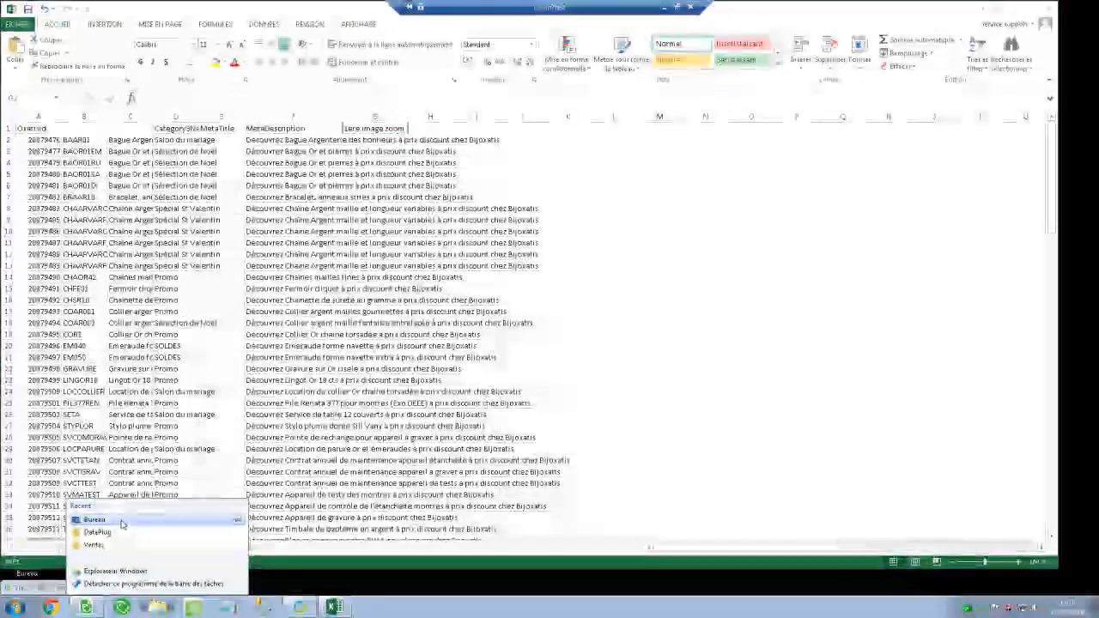
click(94, 520)
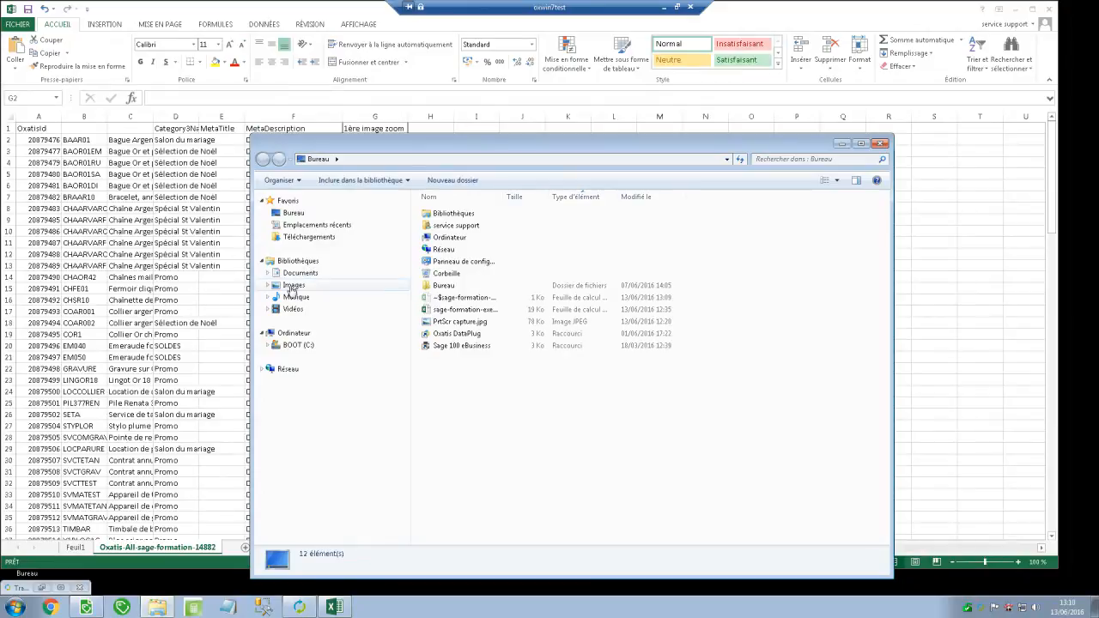
click(292, 287)
click(463, 251)
double_click(464, 251)
drag(506, 139, 787, 113)
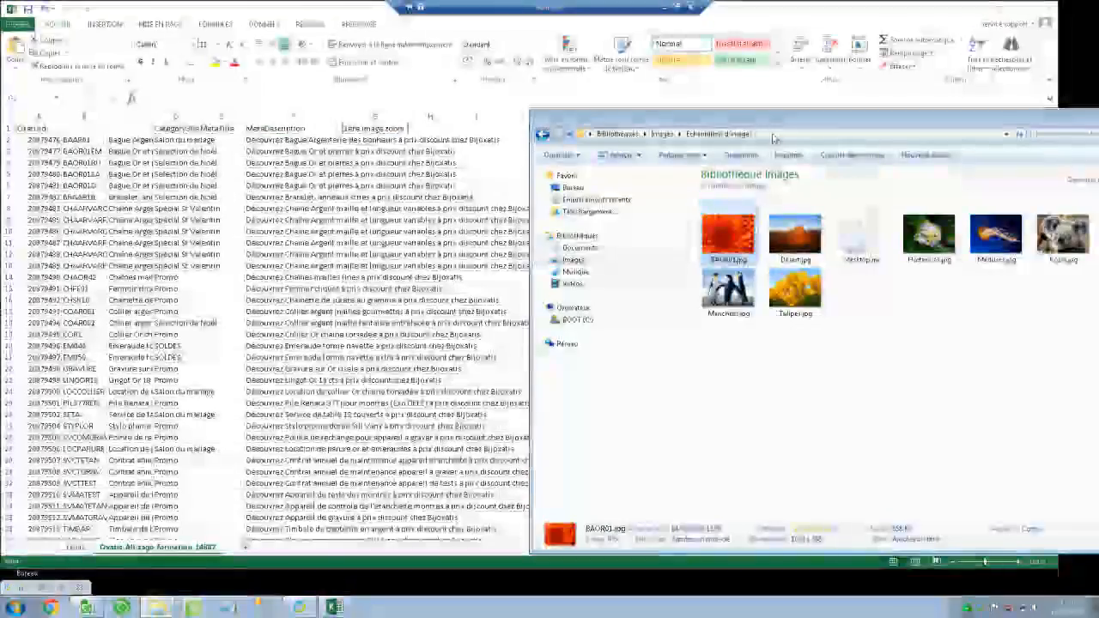
click(773, 137)
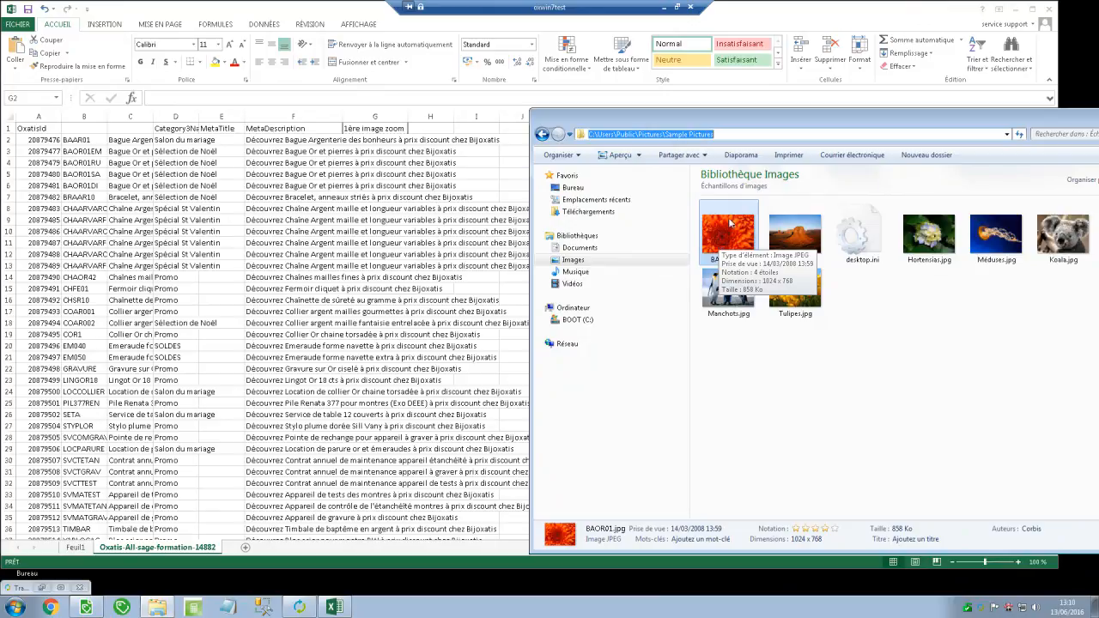
Copy the file path of BAOR01.jpg and paste it into G2 under the 1ère image zoom header
click(730, 222)
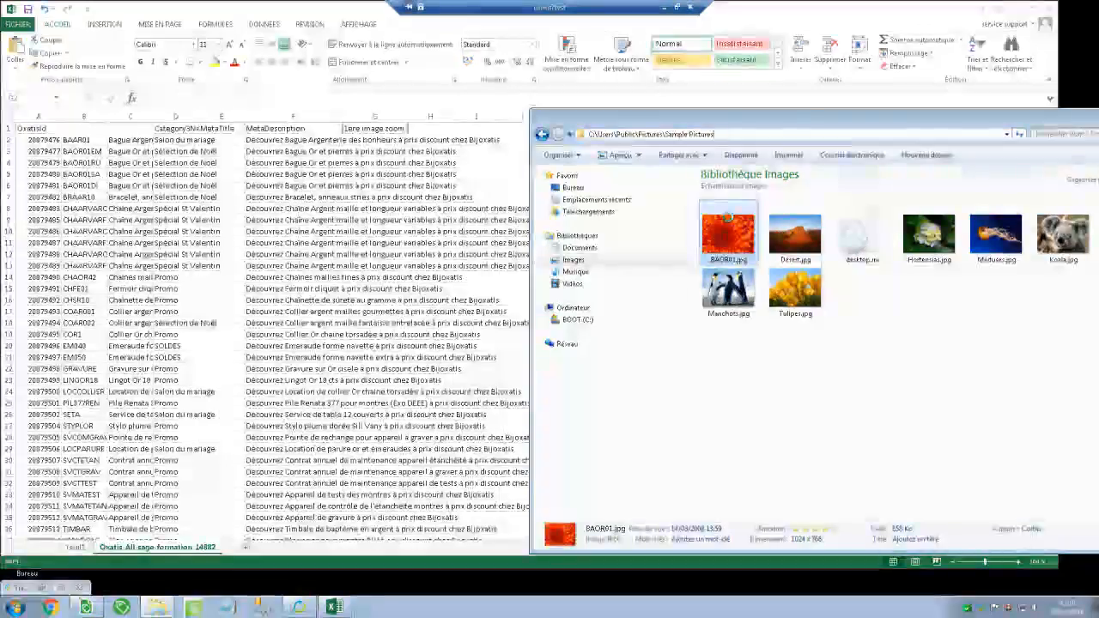
right_click(729, 216)
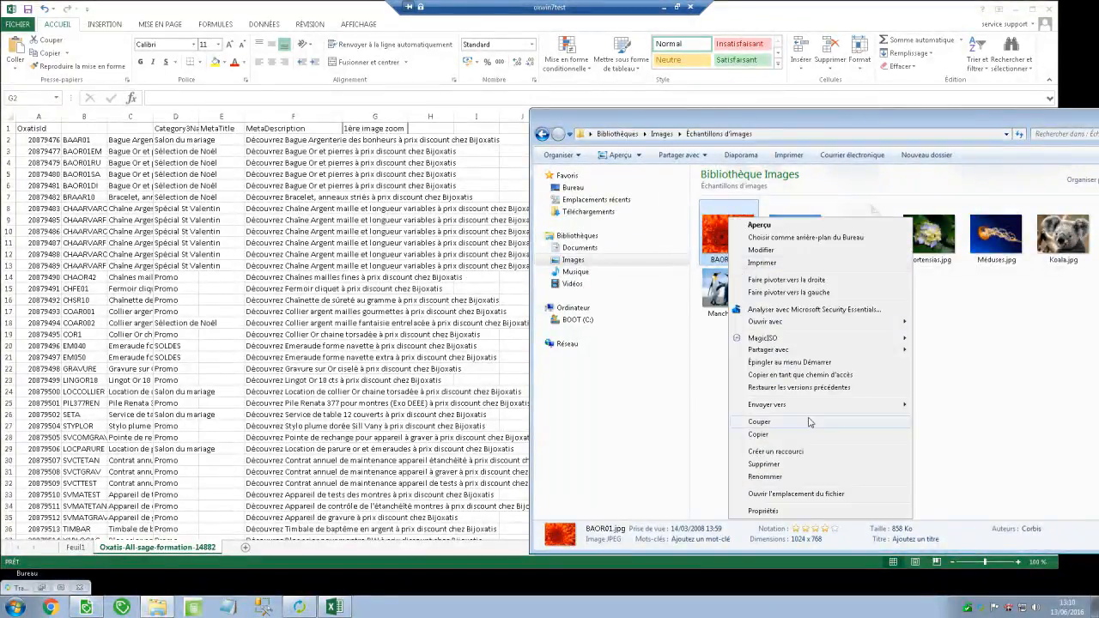
click(807, 379)
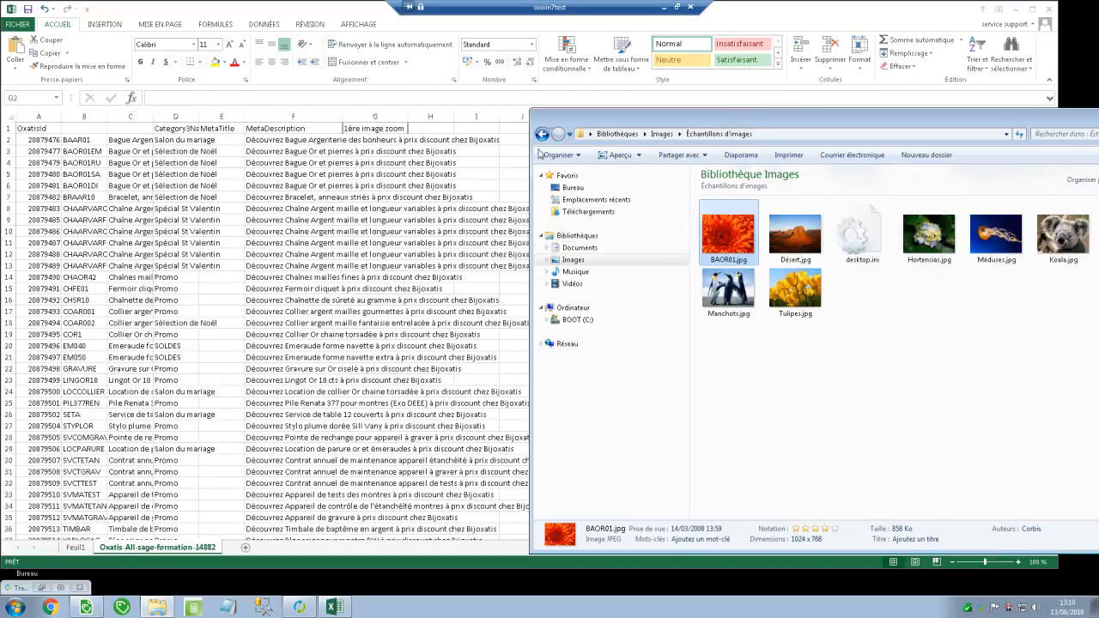
click(375, 147)
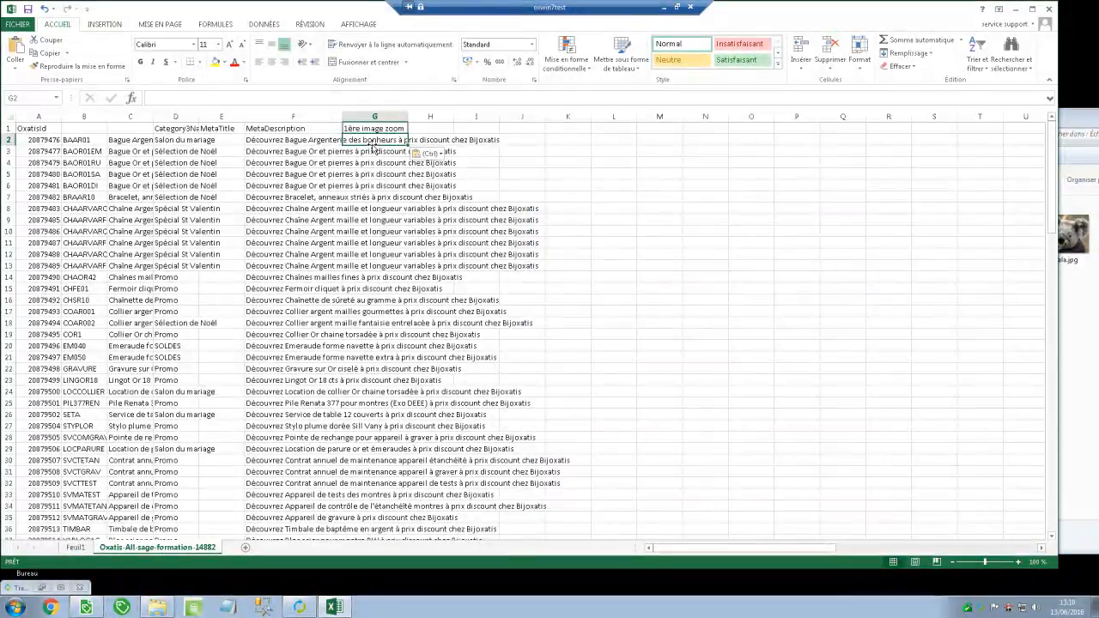
key(ctrl+v)
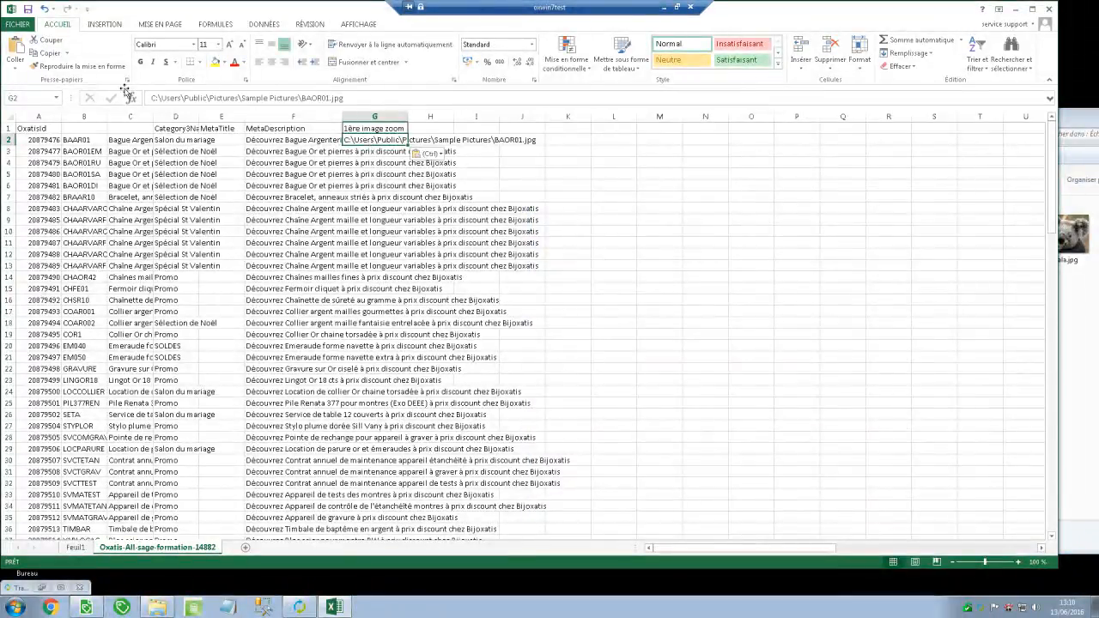
Copy the paths of all files in the sample pictures folder and paste them into column G starting at G3
click(375, 151)
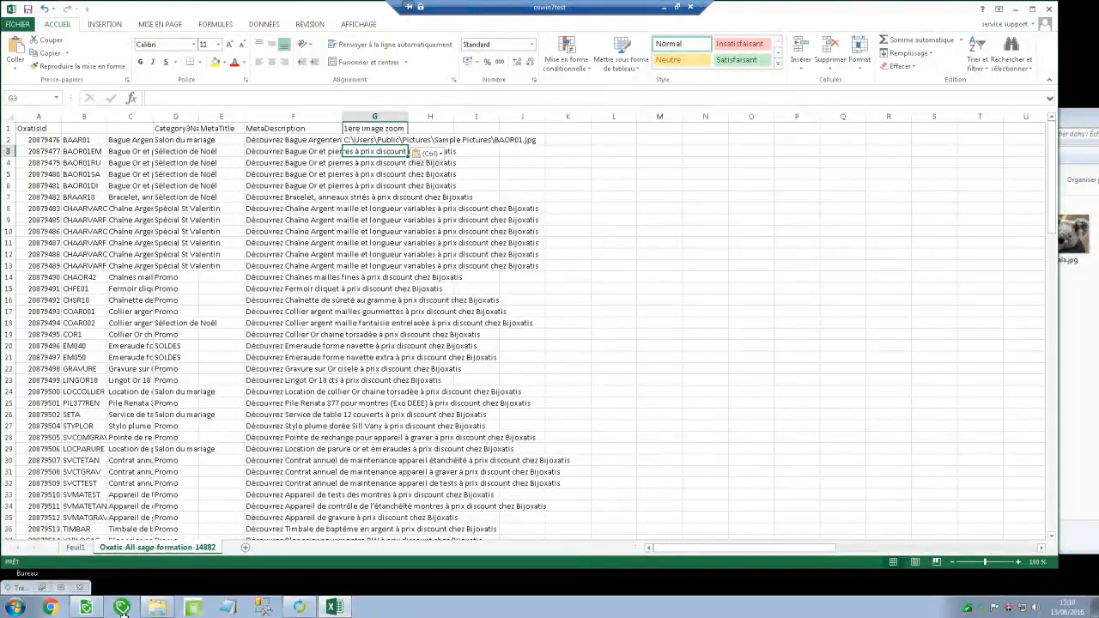
click(157, 607)
click(735, 362)
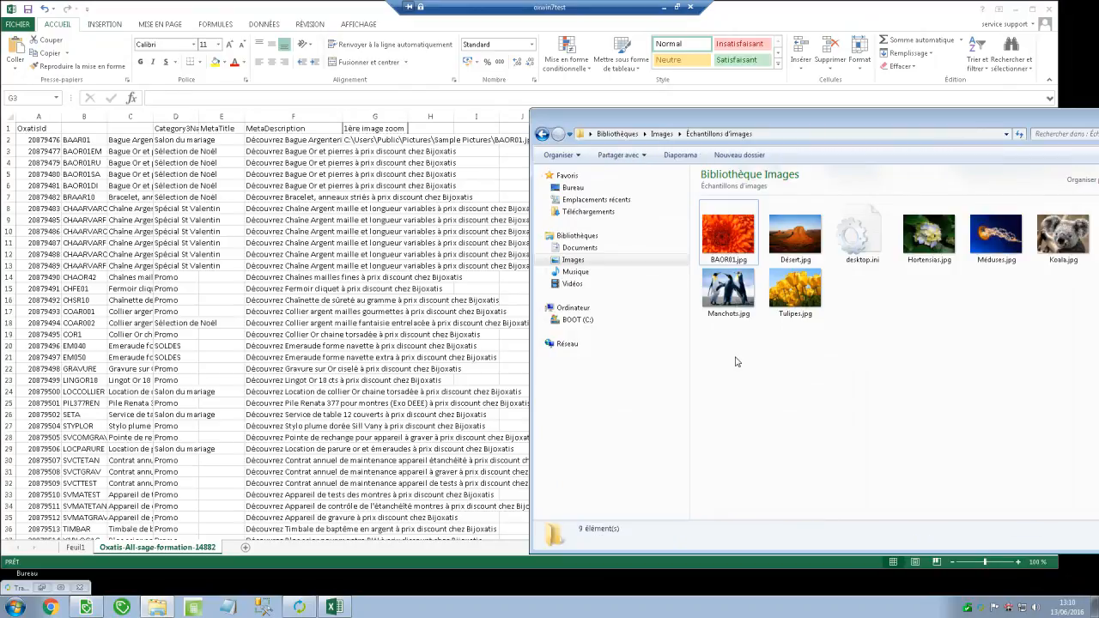
key(ctrl+a)
right_click(728, 235)
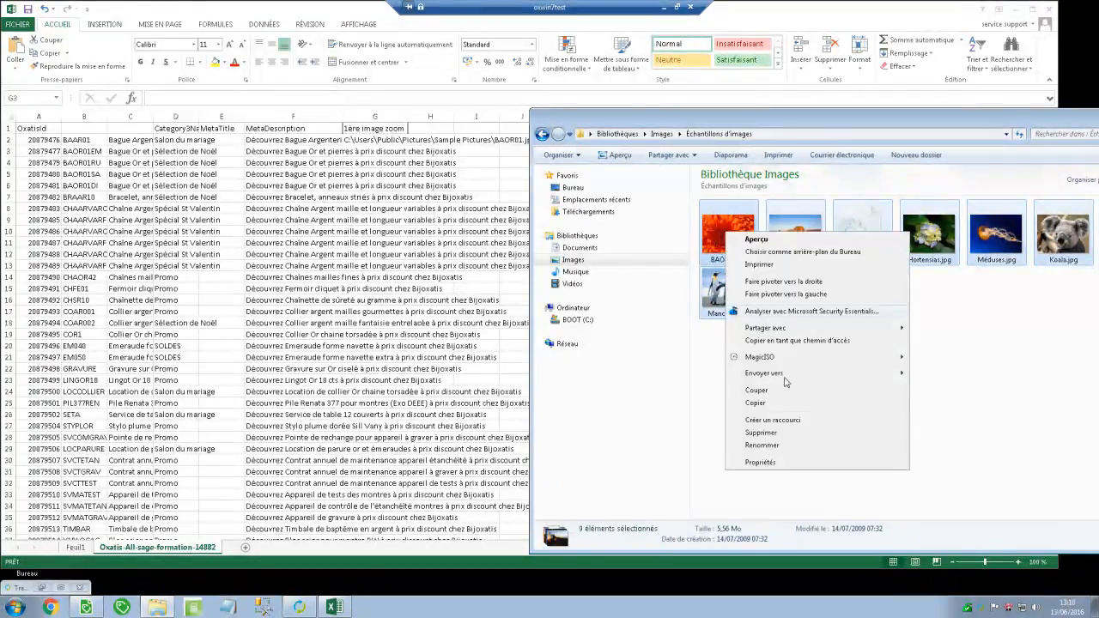
click(791, 341)
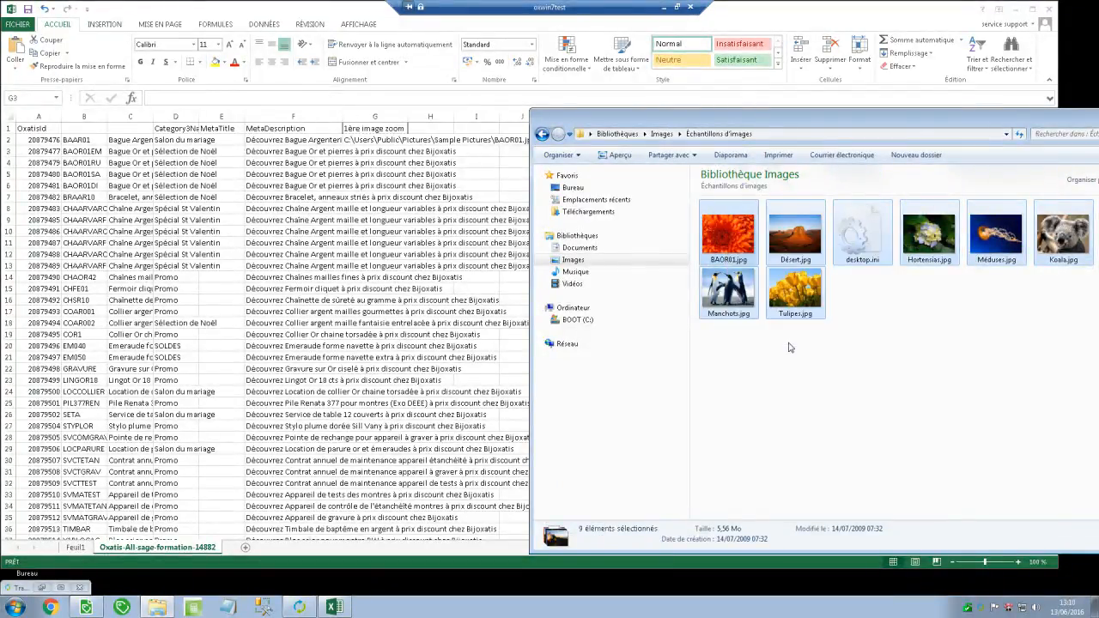
click(387, 156)
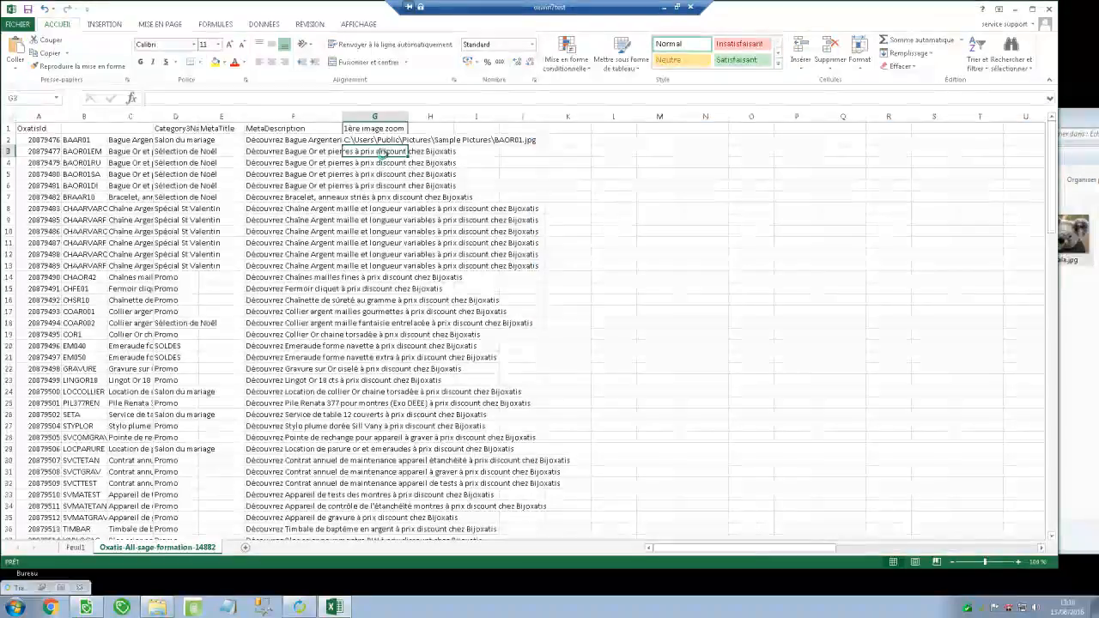
key(ctrl+v)
Fit column G to the image paths and move the pasted list up to start at G2, replacing the existing entry
double_click(408, 116)
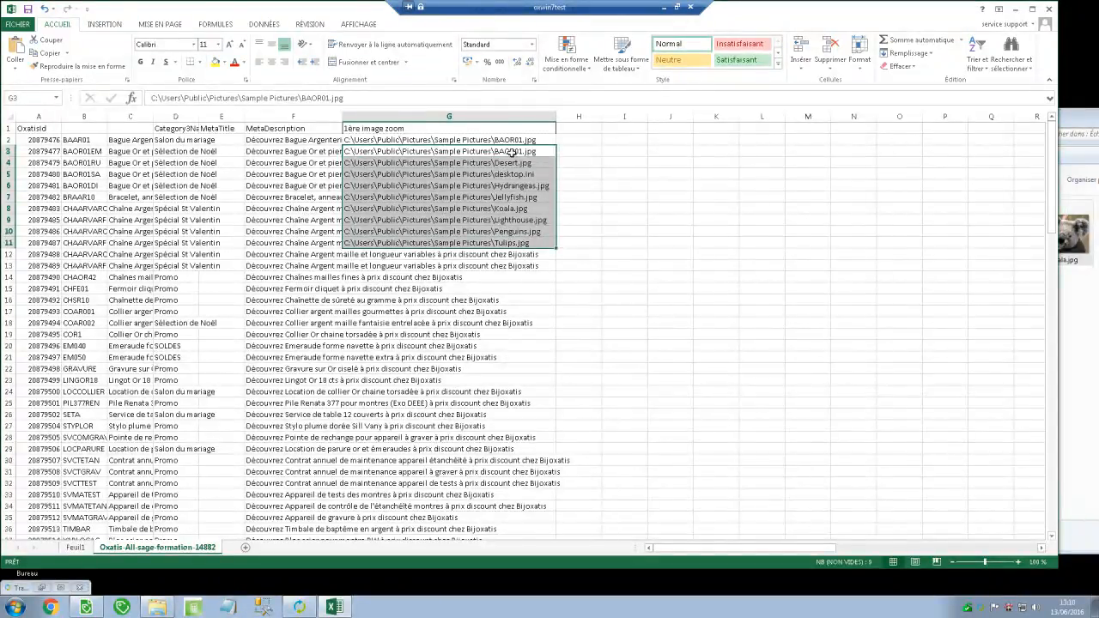
drag(516, 148, 424, 127)
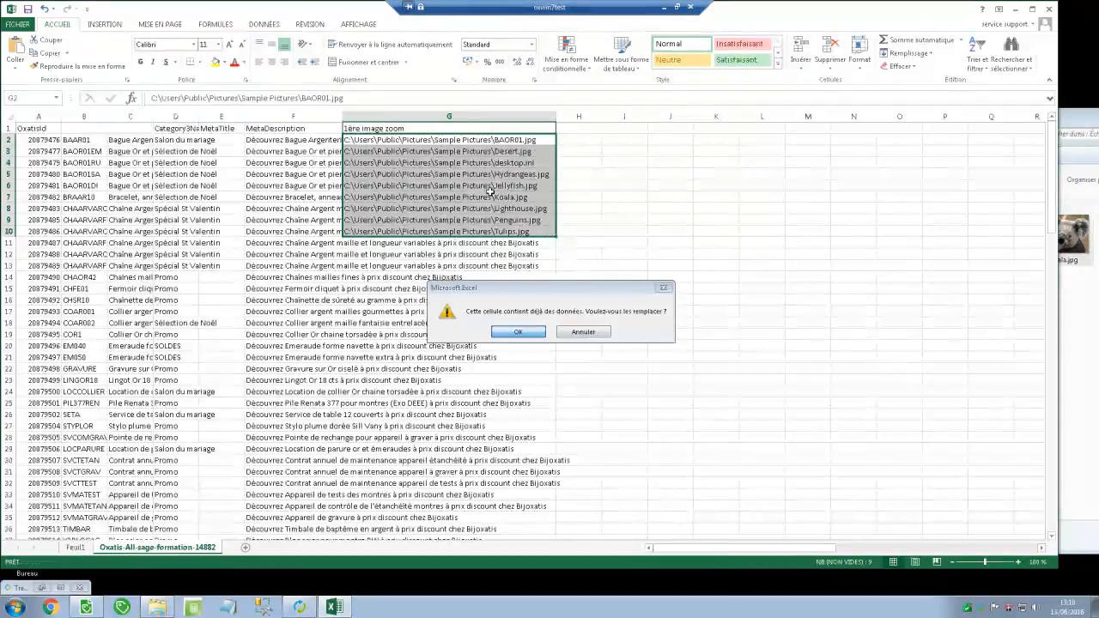
click(518, 332)
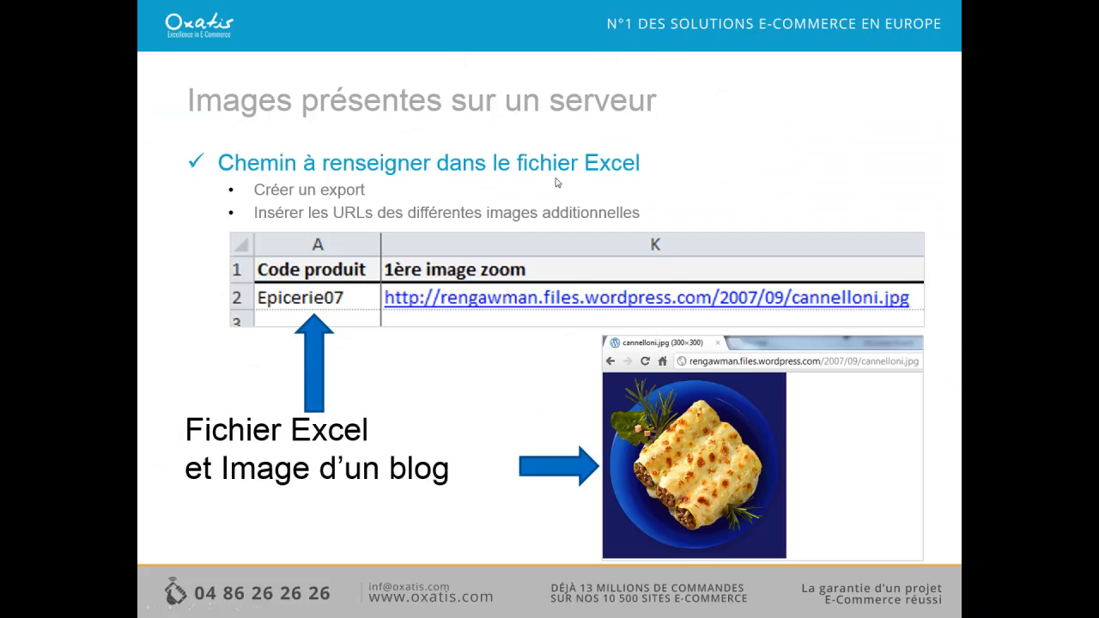
click(467, 286)
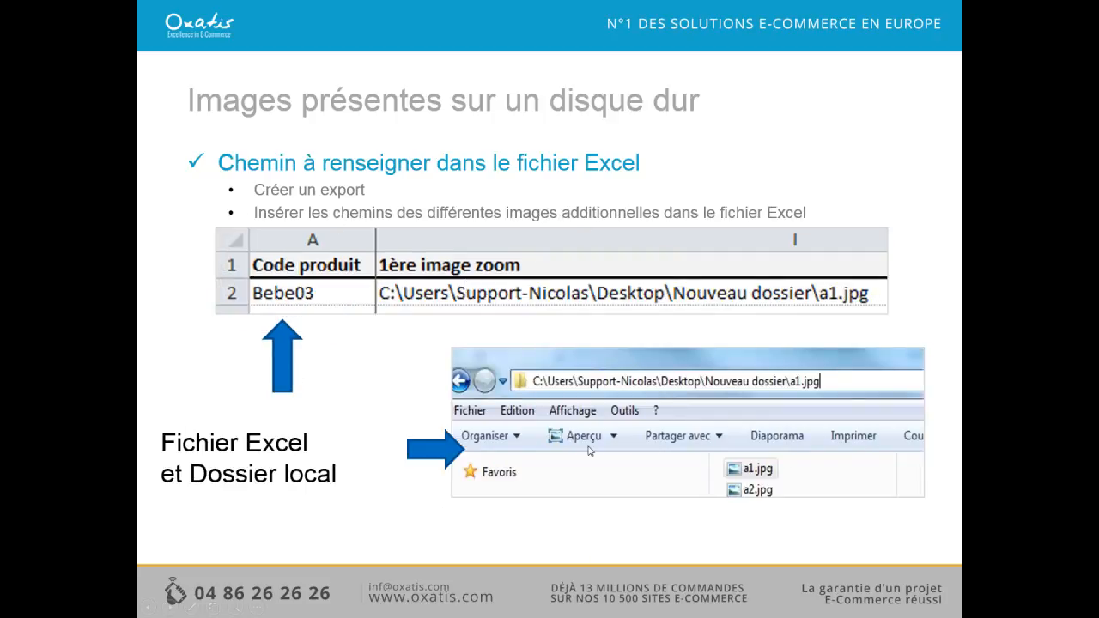
key(Left)
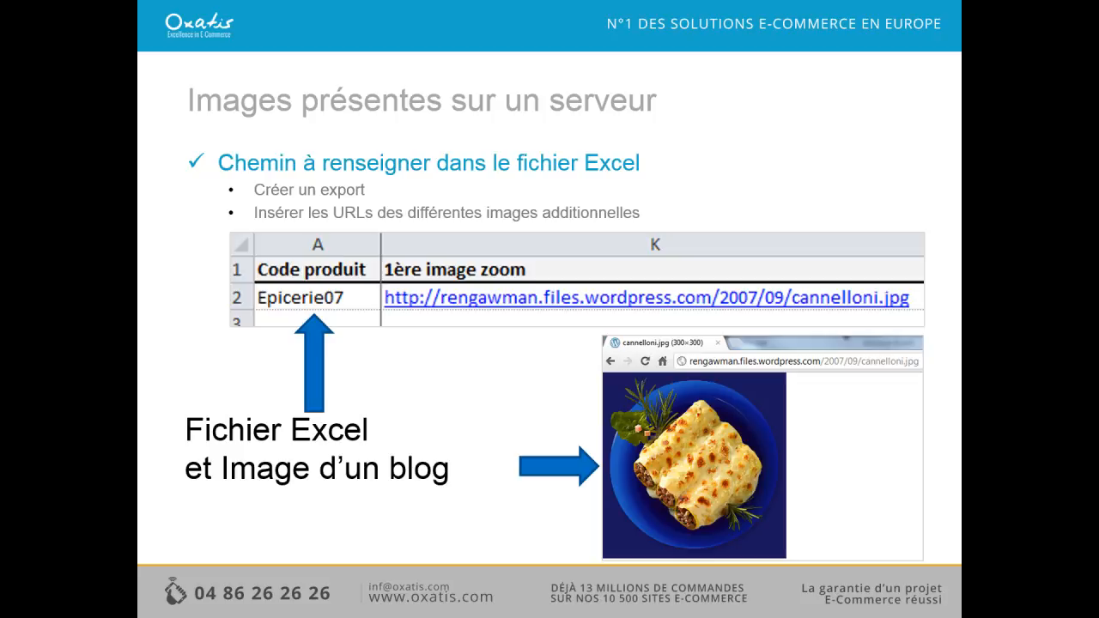
click(482, 331)
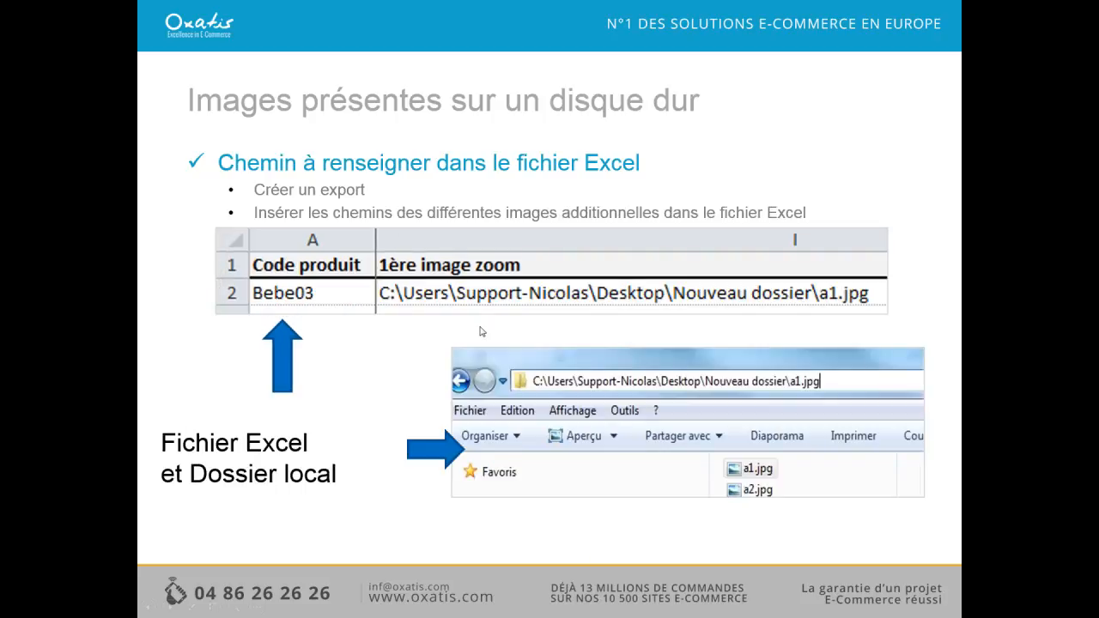
click(482, 332)
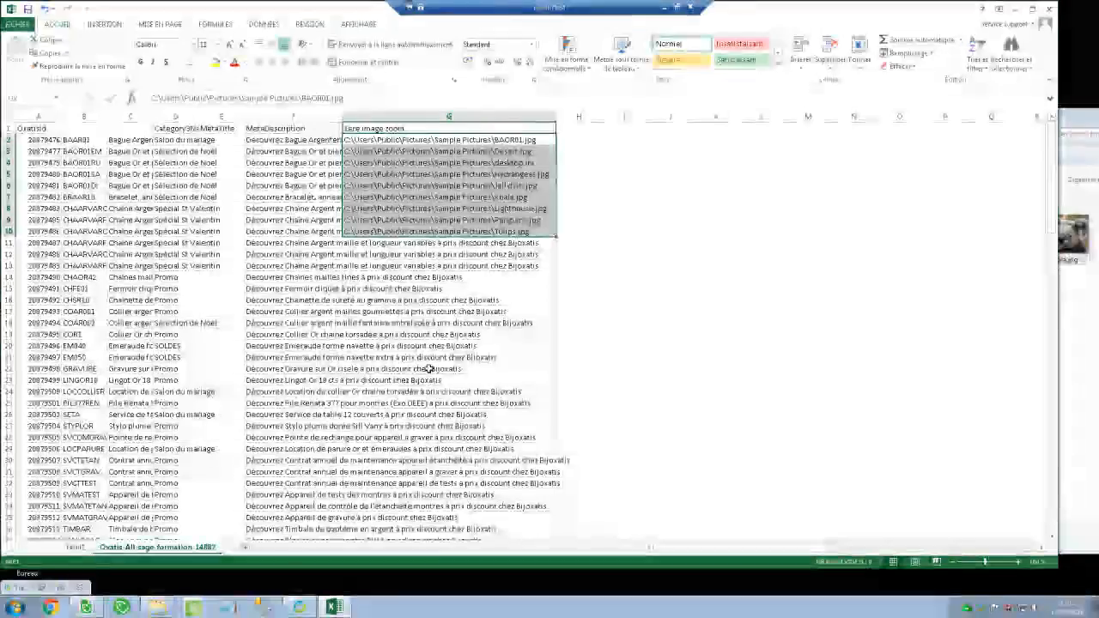
Restore the minimised data transfer window and close it to return to the DataPlug main window
click(41, 589)
click(748, 374)
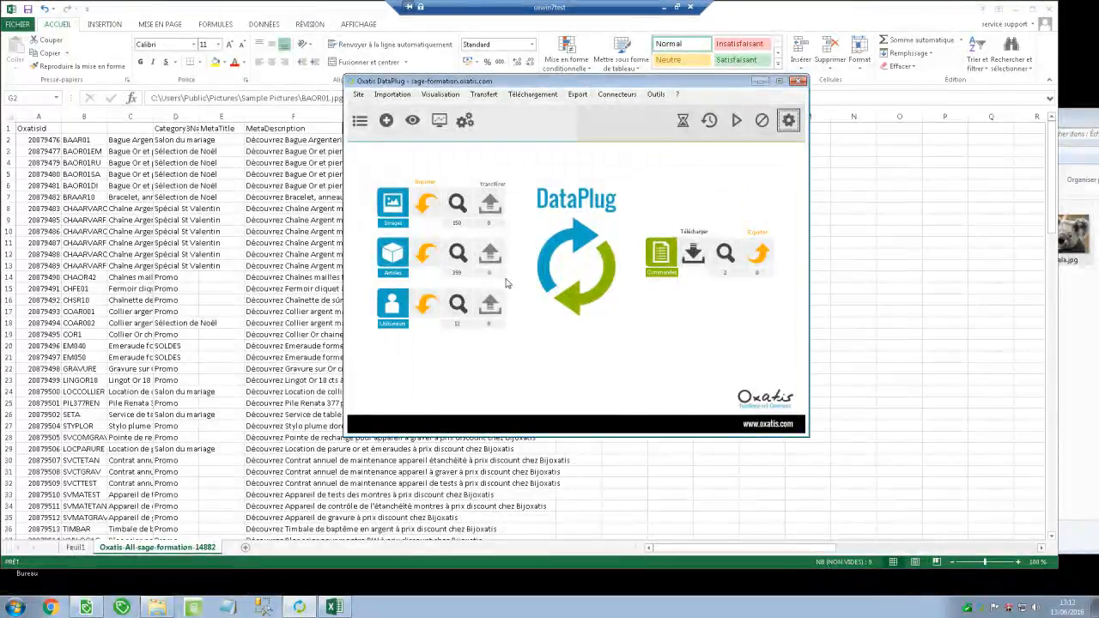
Cancel the image import wizard and check the main image source paths and included formats in the general settings, leaving them unchanged
click(428, 206)
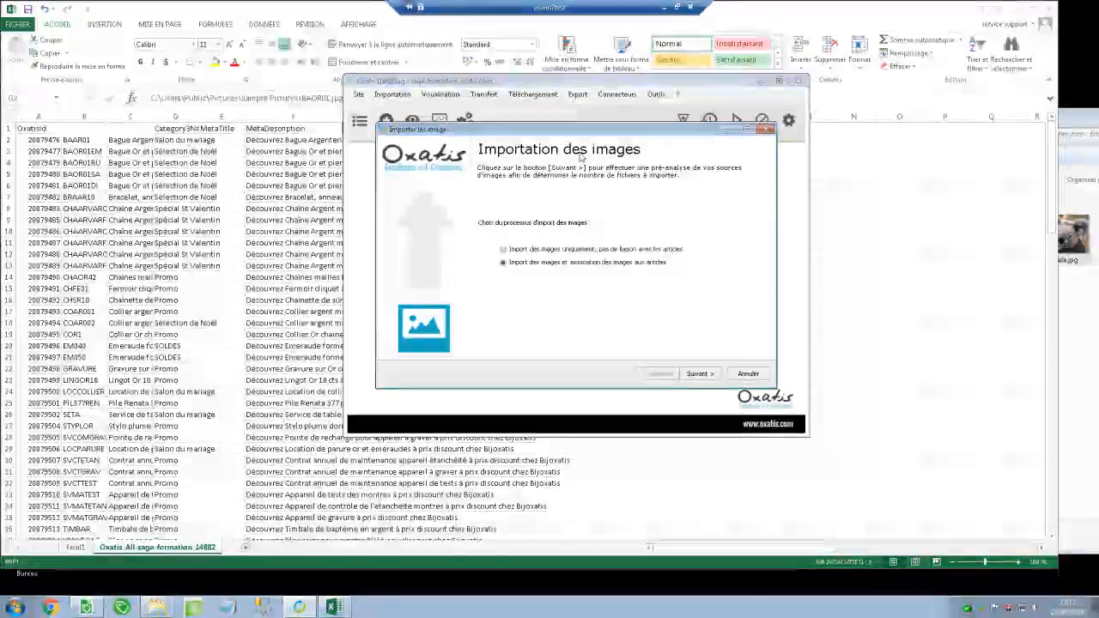
click(748, 374)
click(655, 95)
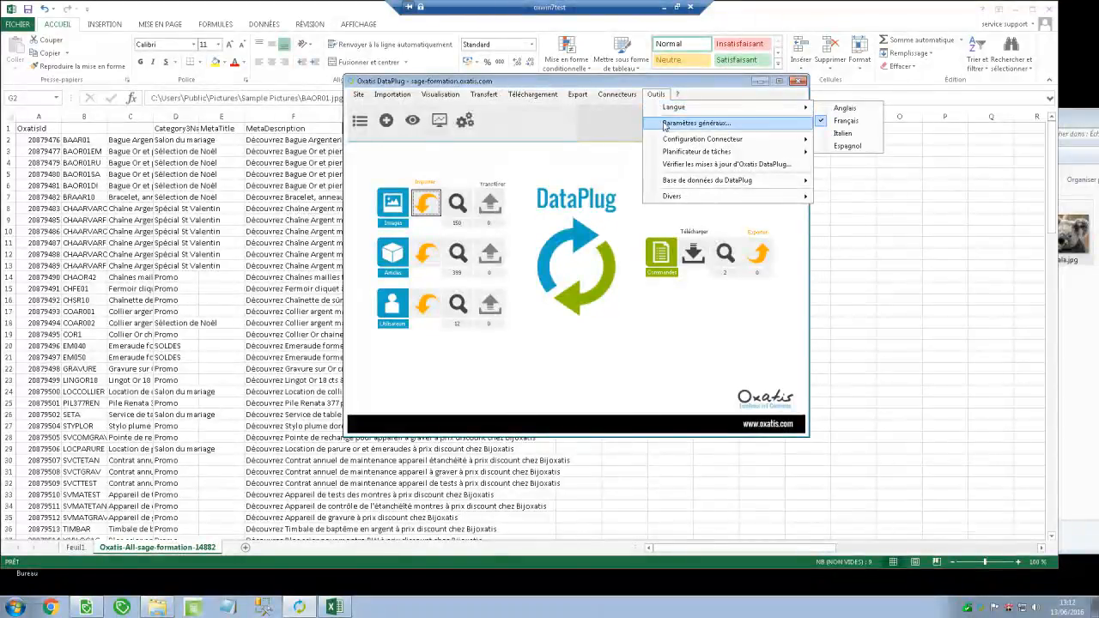
click(676, 125)
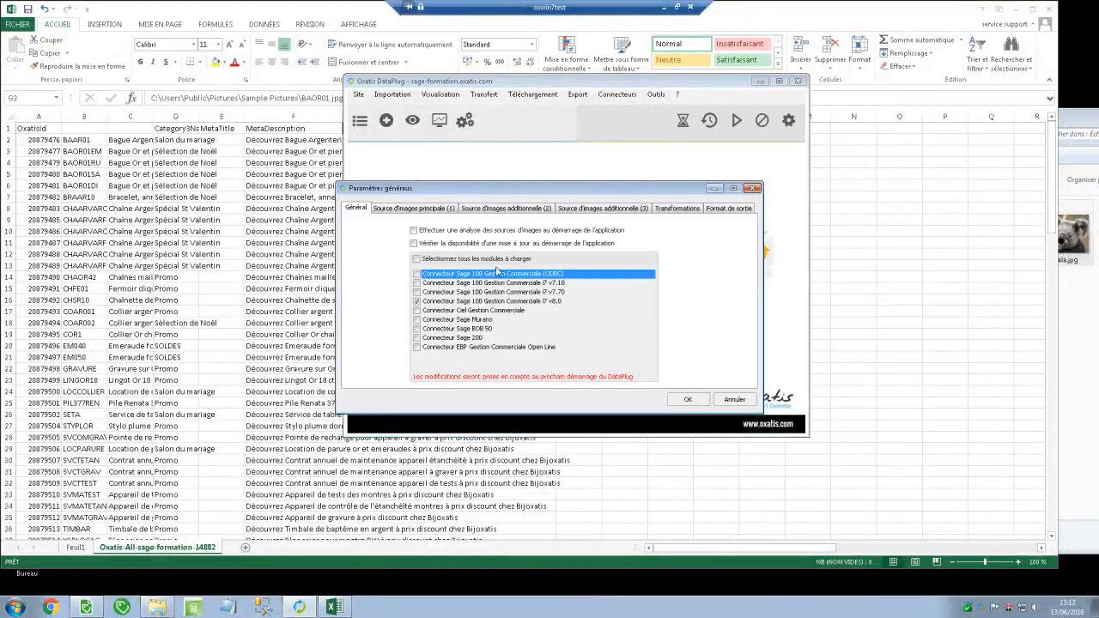
click(415, 209)
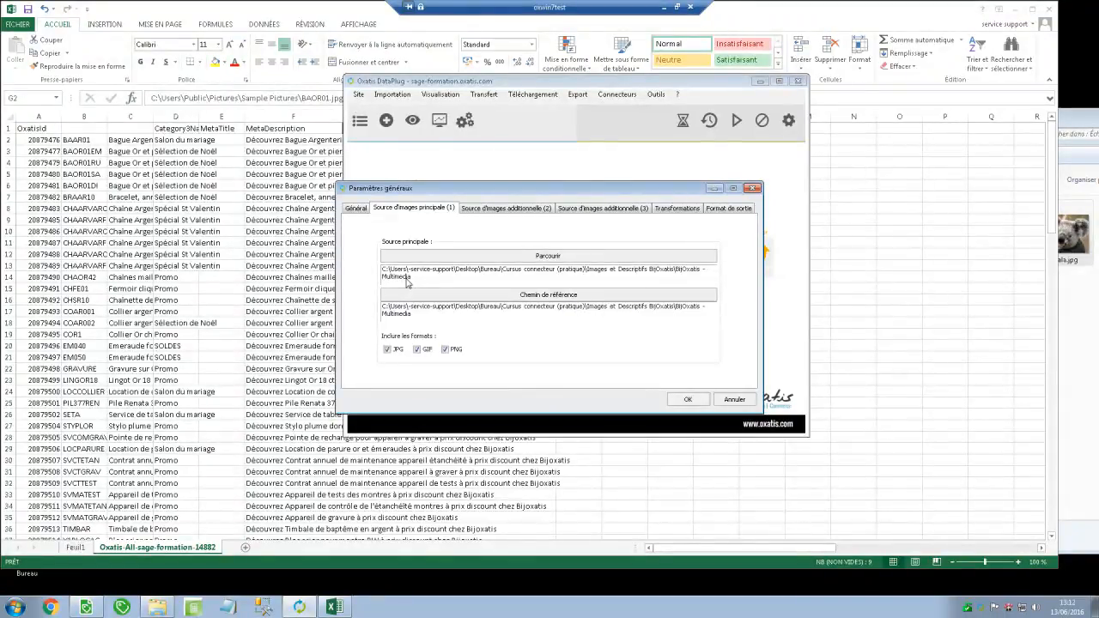
click(738, 401)
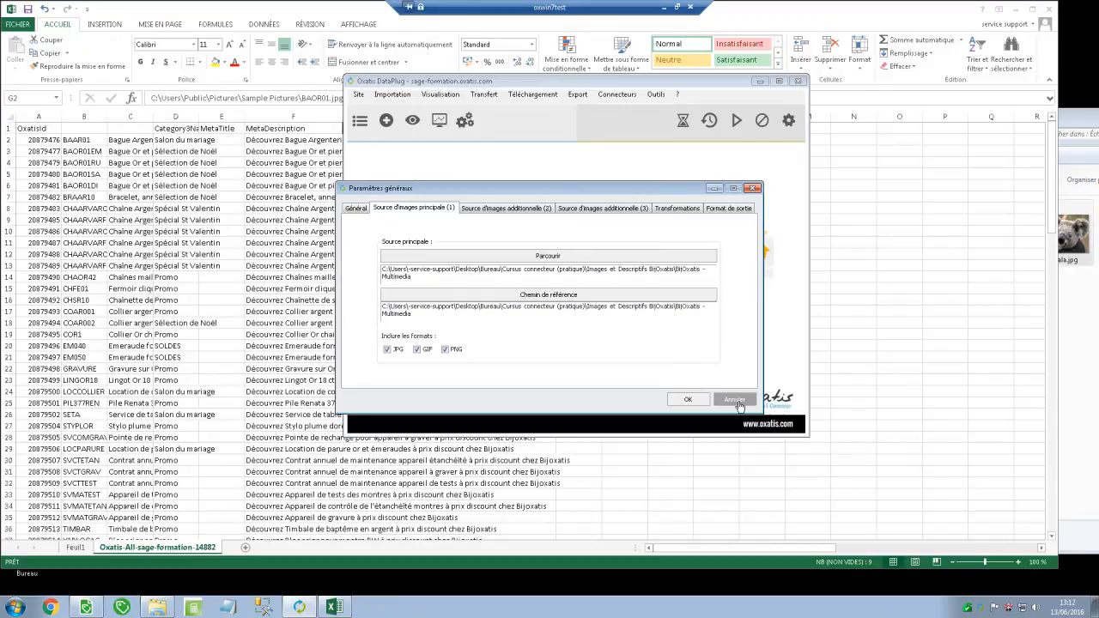
click(640, 95)
mouse_move(656, 94)
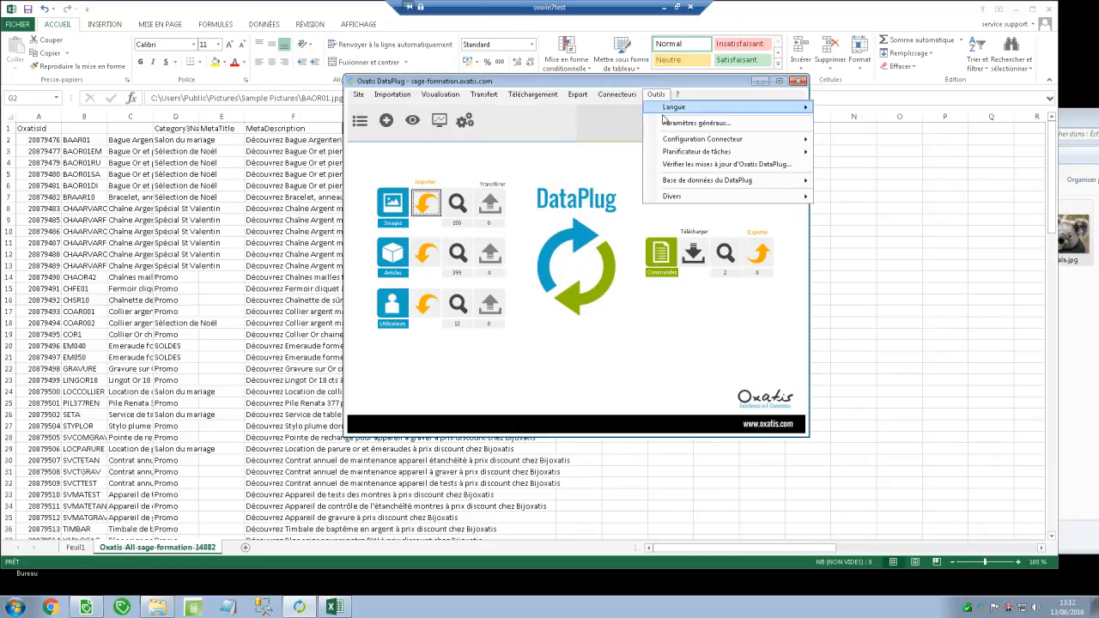
click(687, 125)
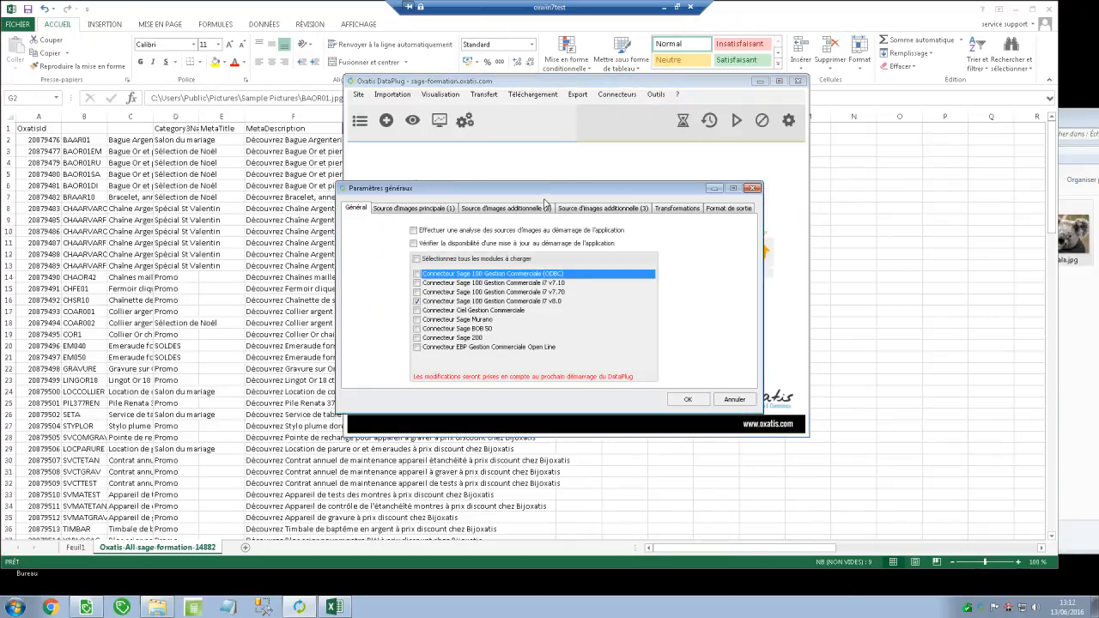
click(753, 188)
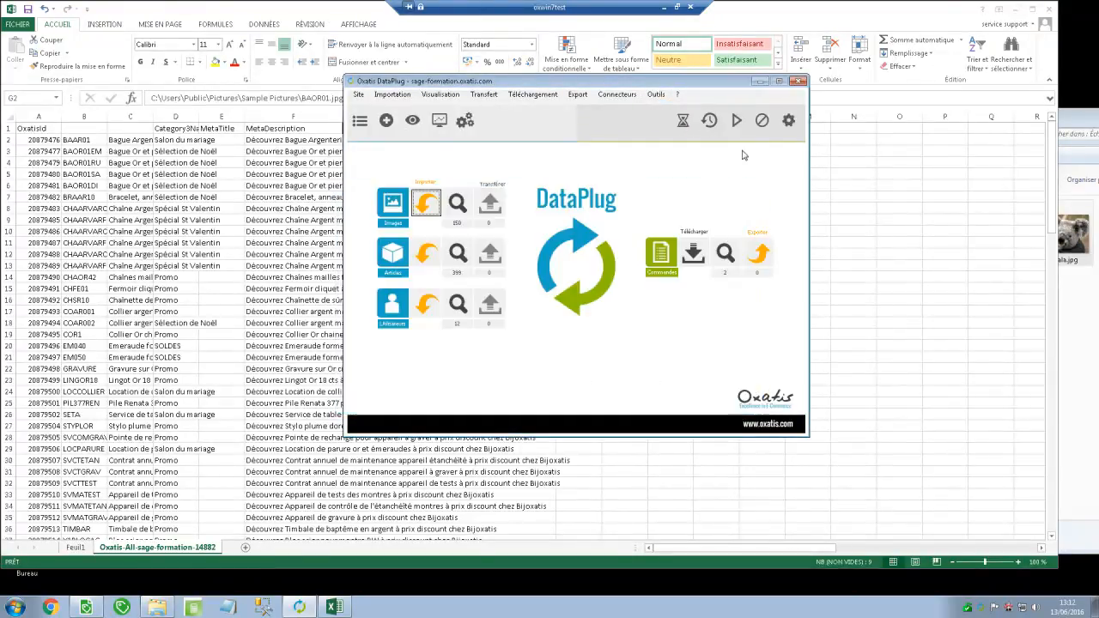
Review the scripts and task scheduler for planned Excel/CSV/OpenScript imports, and close the configuration without saving
click(788, 120)
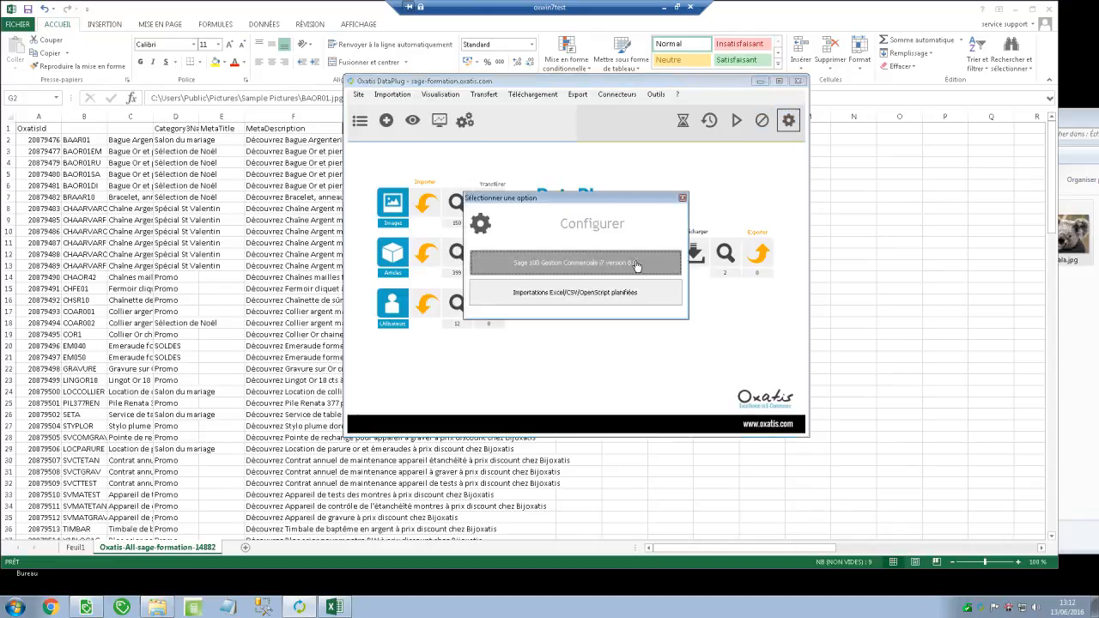
click(639, 290)
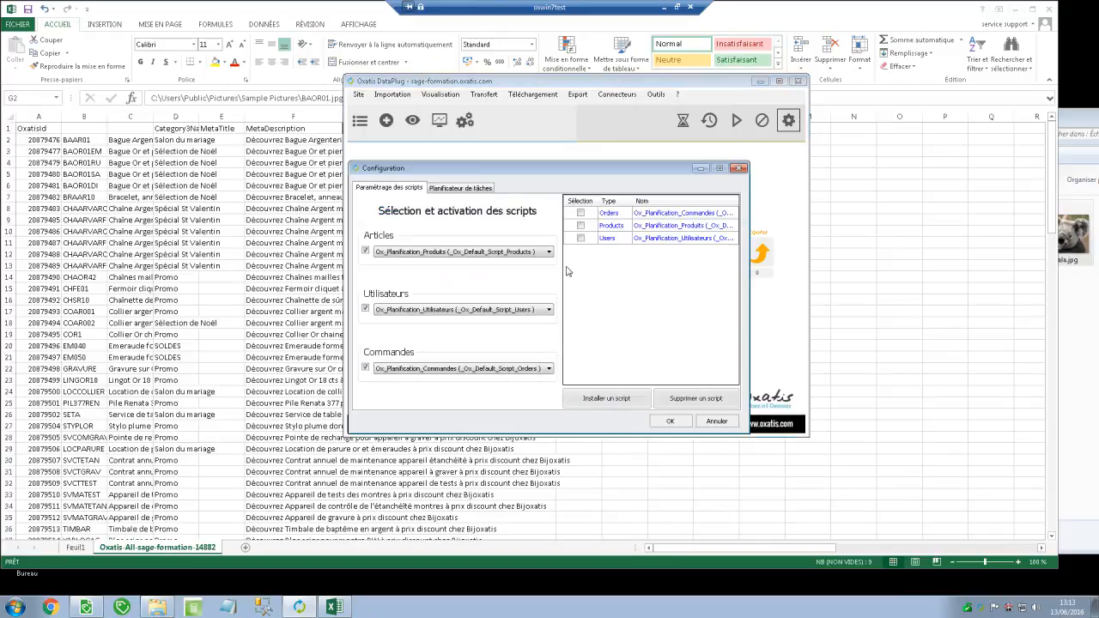
click(461, 189)
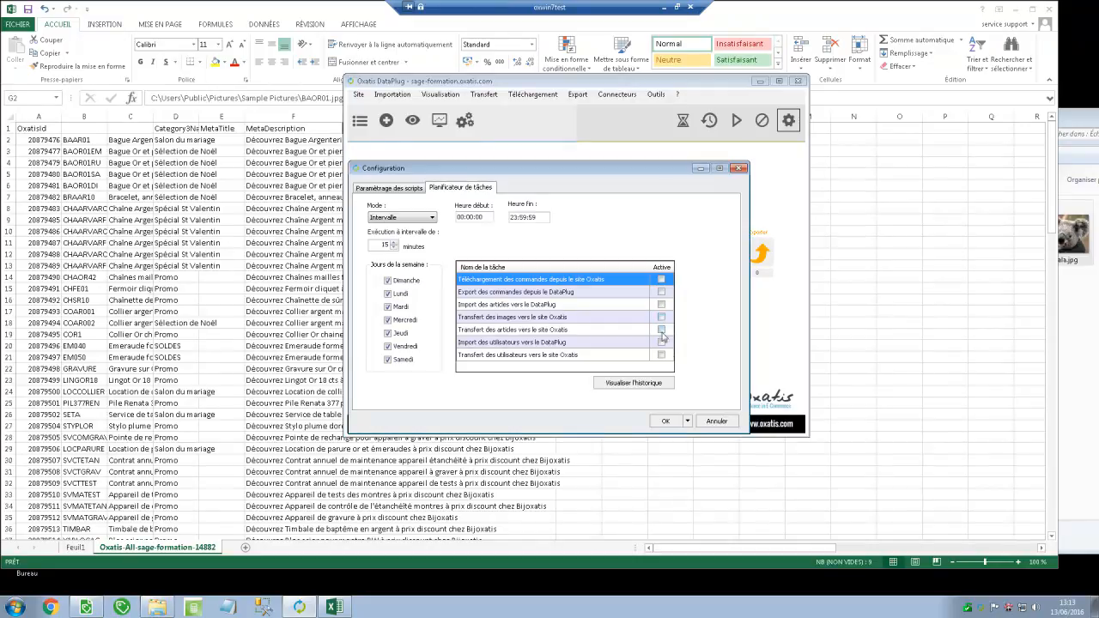
click(725, 422)
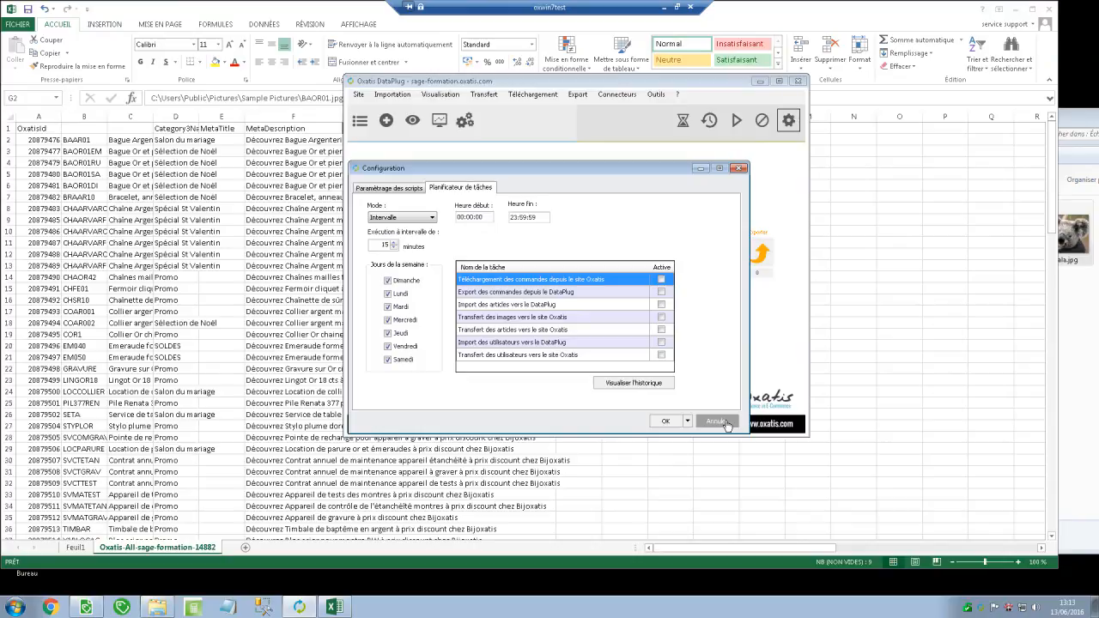
click(725, 422)
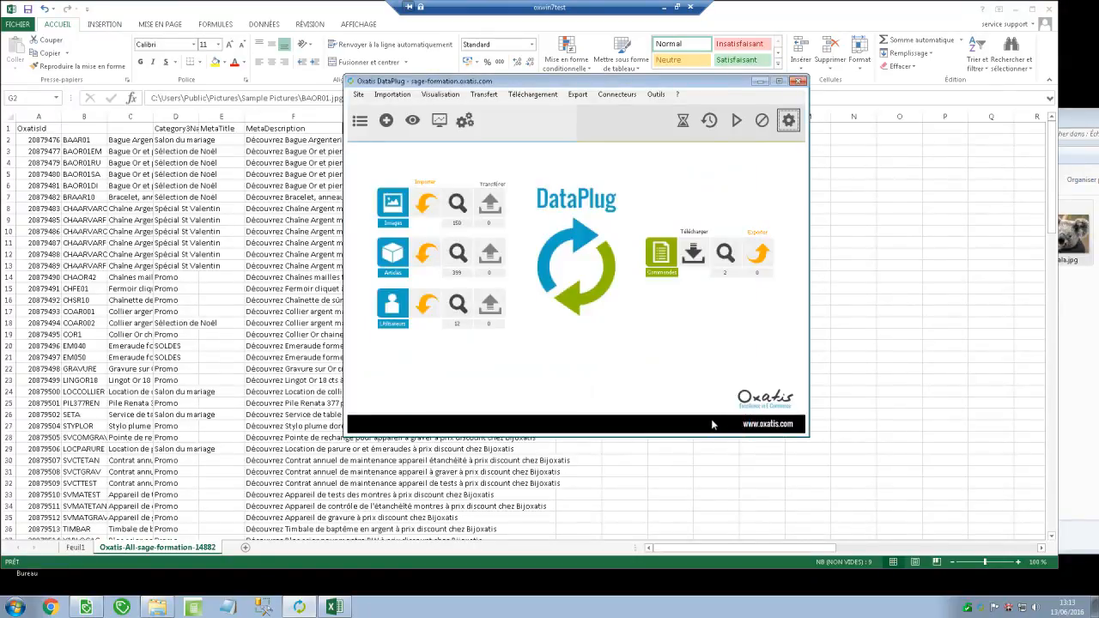
Minimise DataPlug, switch to the Oxatis administration in Chrome and open the site's image gallery
click(760, 80)
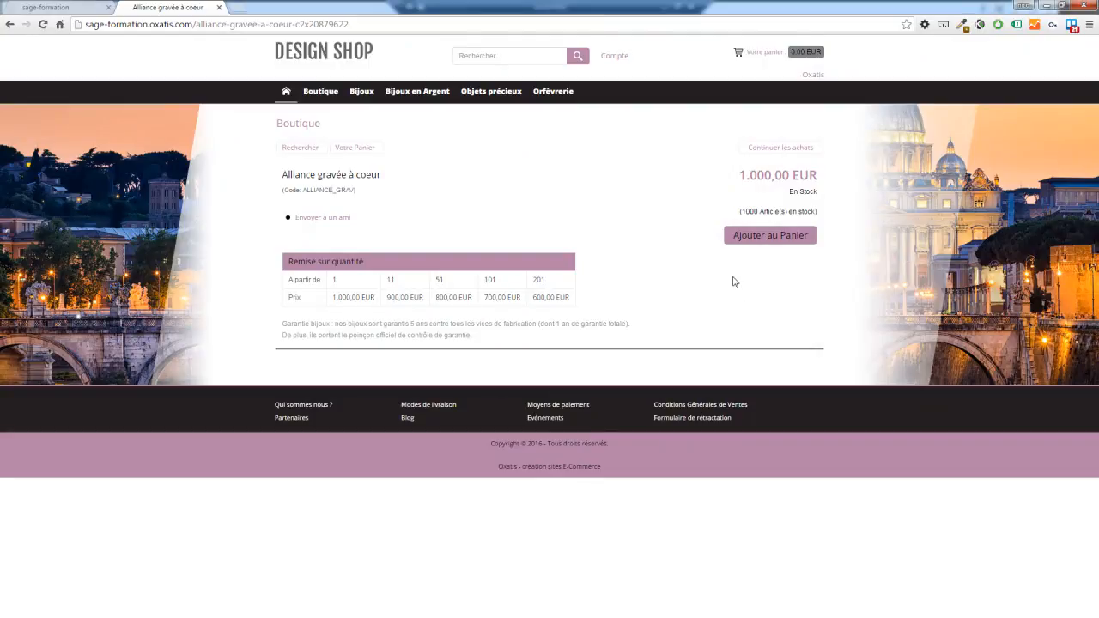
click(70, 6)
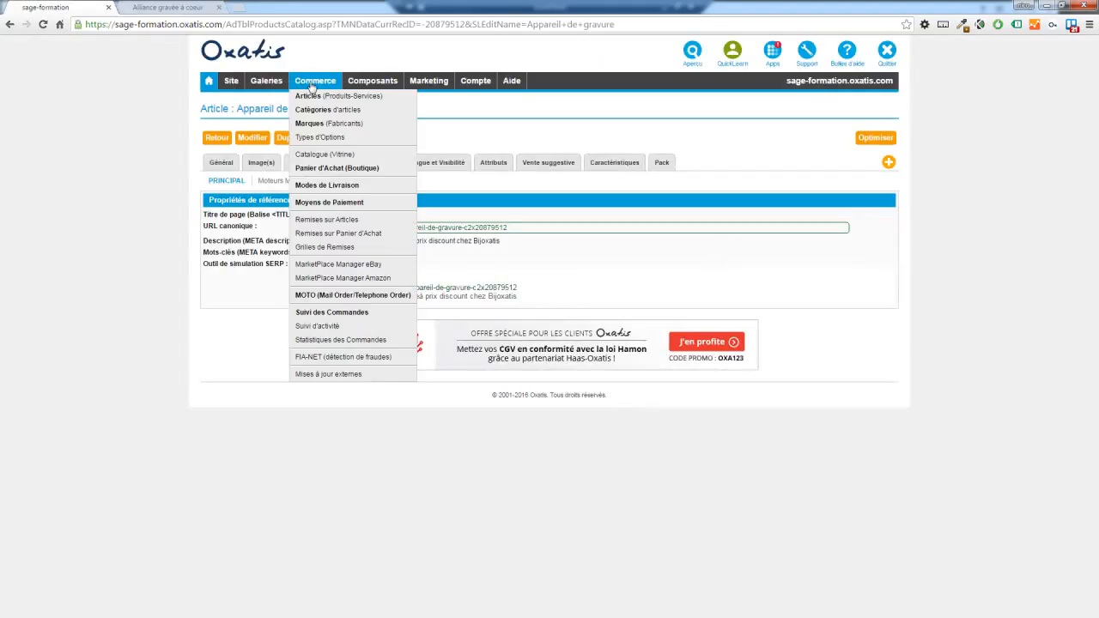
click(308, 95)
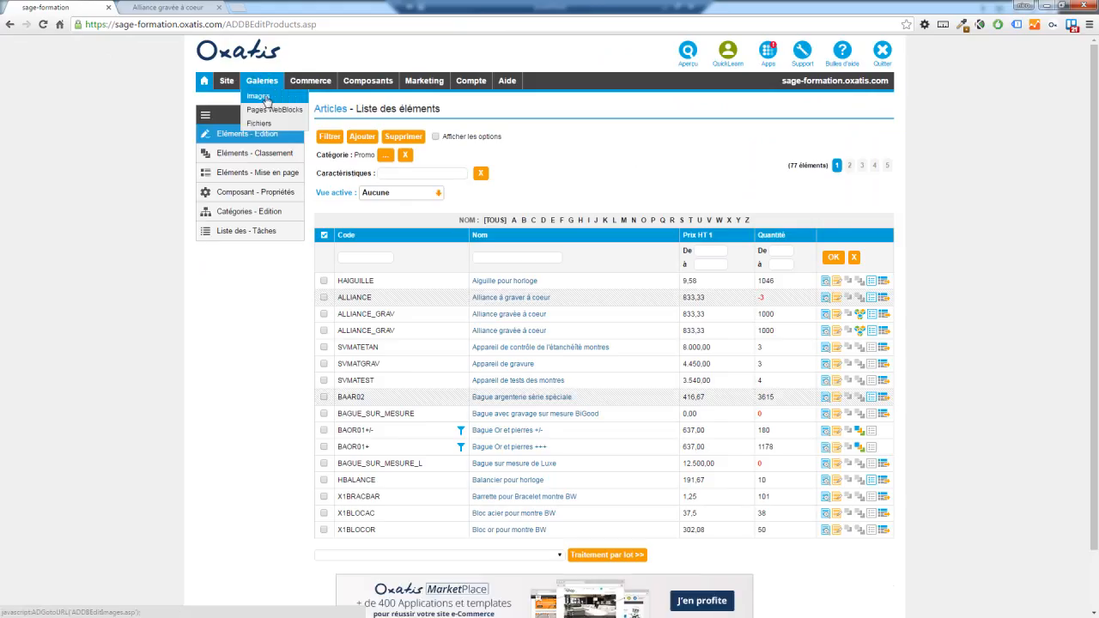
click(266, 99)
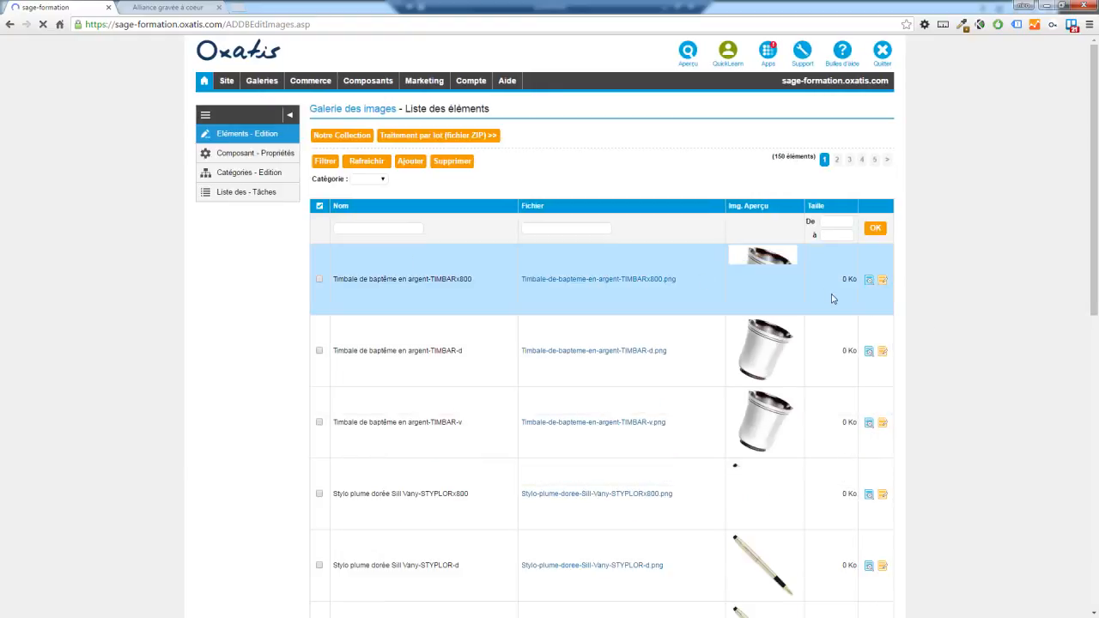
View the Timbale de baptême en argent-TIMBARx800 image at full size and close its preview
scroll(951, 326, down, 3)
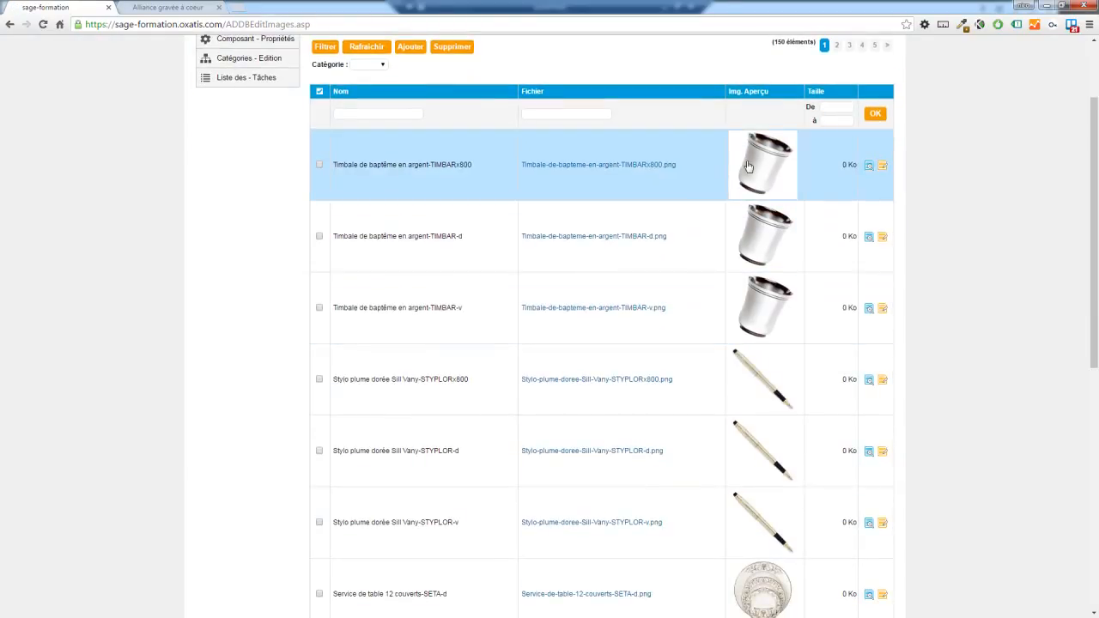
click(755, 158)
scroll(652, 218, down, 5)
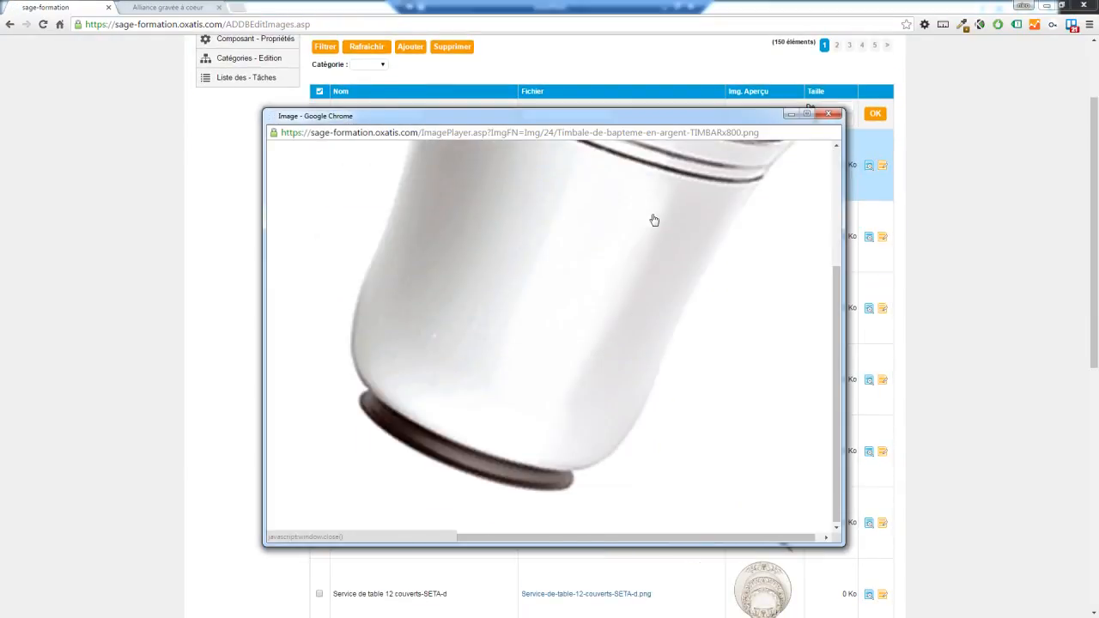
scroll(675, 267, up, 5)
scroll(798, 209, down, 5)
click(827, 117)
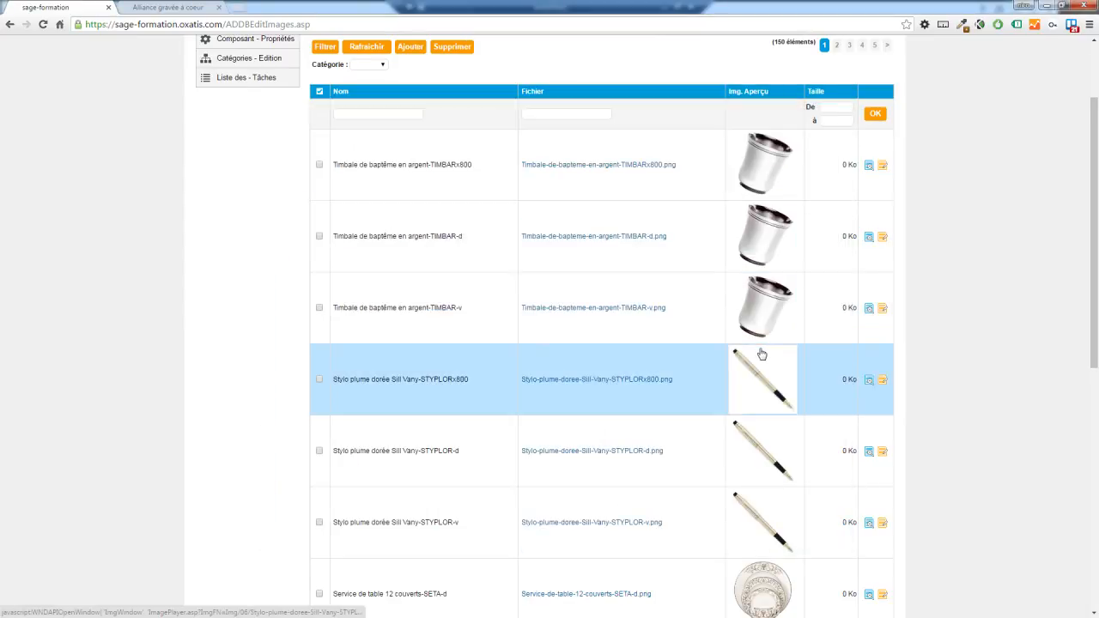
View the Stylo plume dorée Sill Vany-STYPLORx800 image at full size and close its preview
scroll(762, 348, down, 1)
click(763, 350)
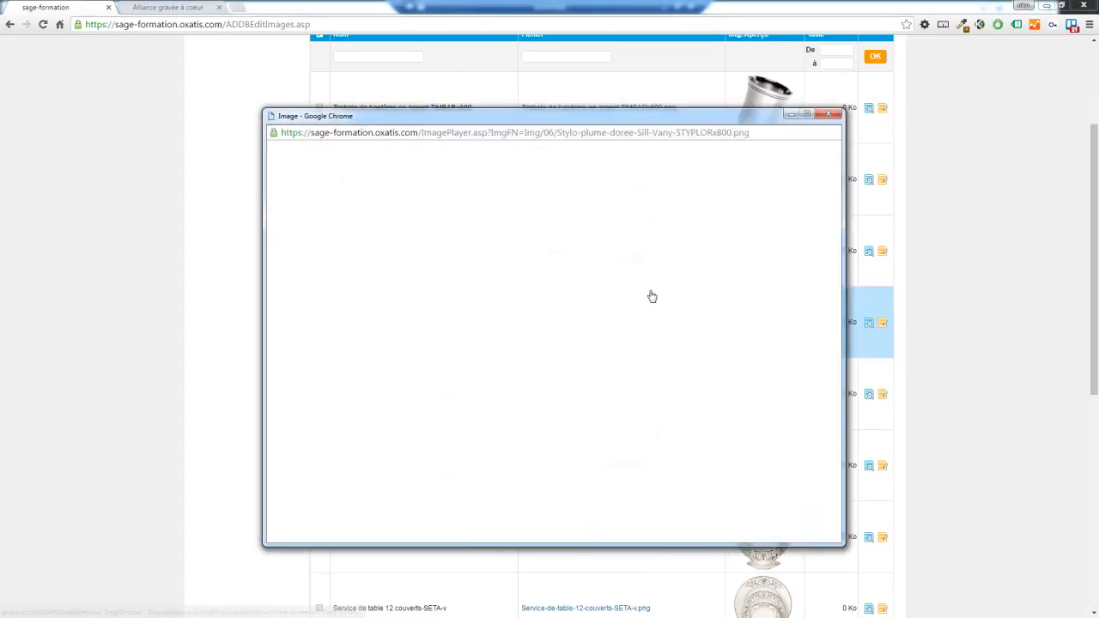
scroll(561, 297, down, 5)
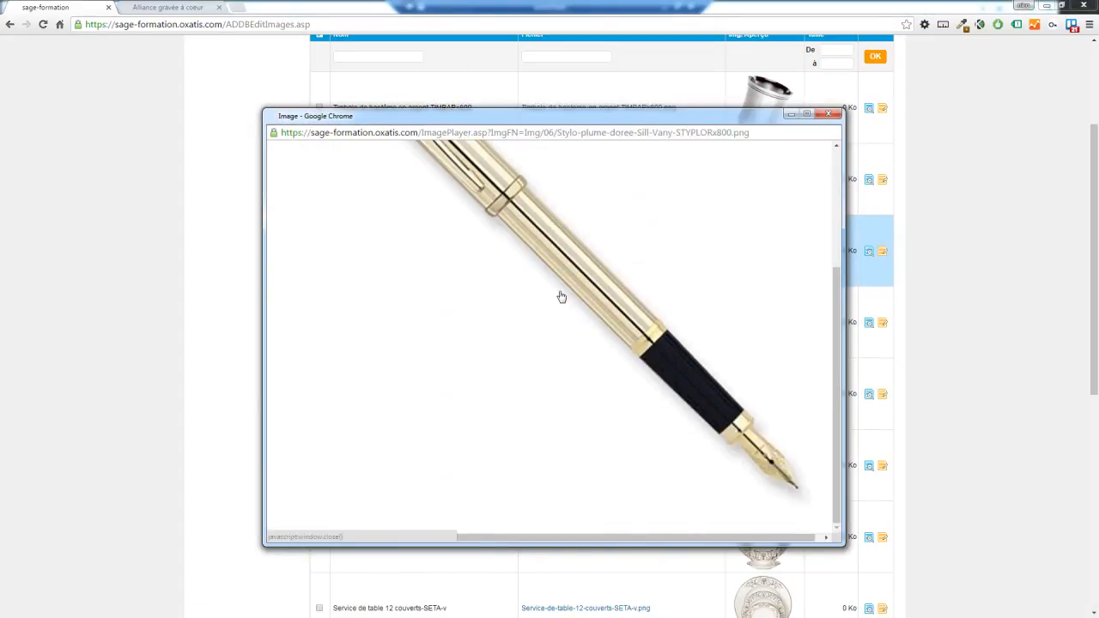
scroll(561, 296, up, 5)
click(832, 119)
Open the site's article list and add the Img. Vignette column to its view
scroll(589, 349, up, 3)
mouse_move(307, 86)
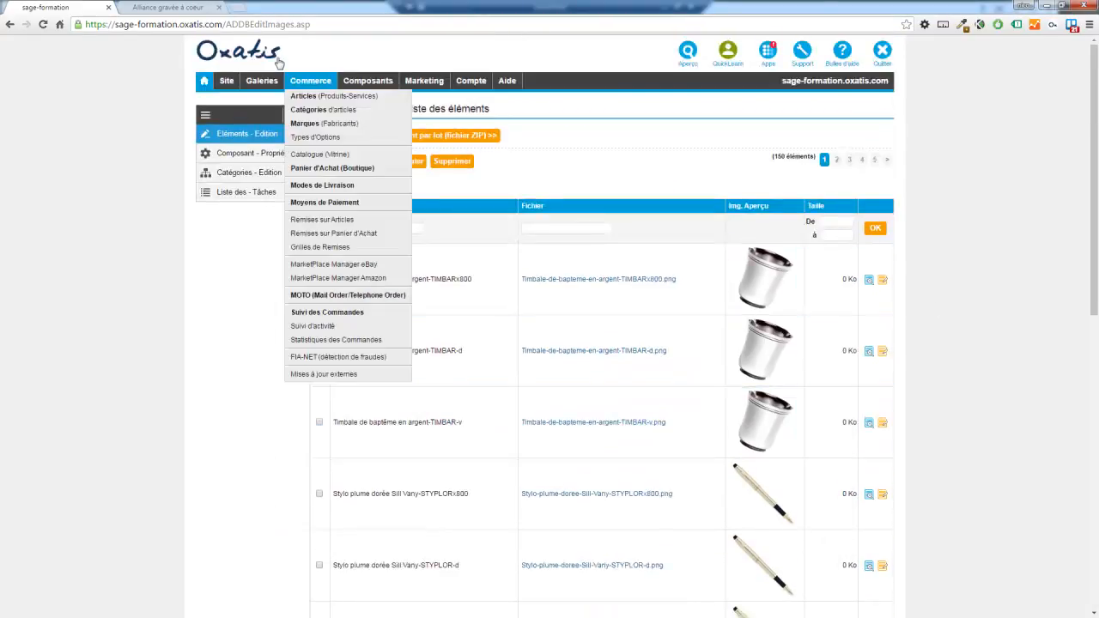
click(305, 98)
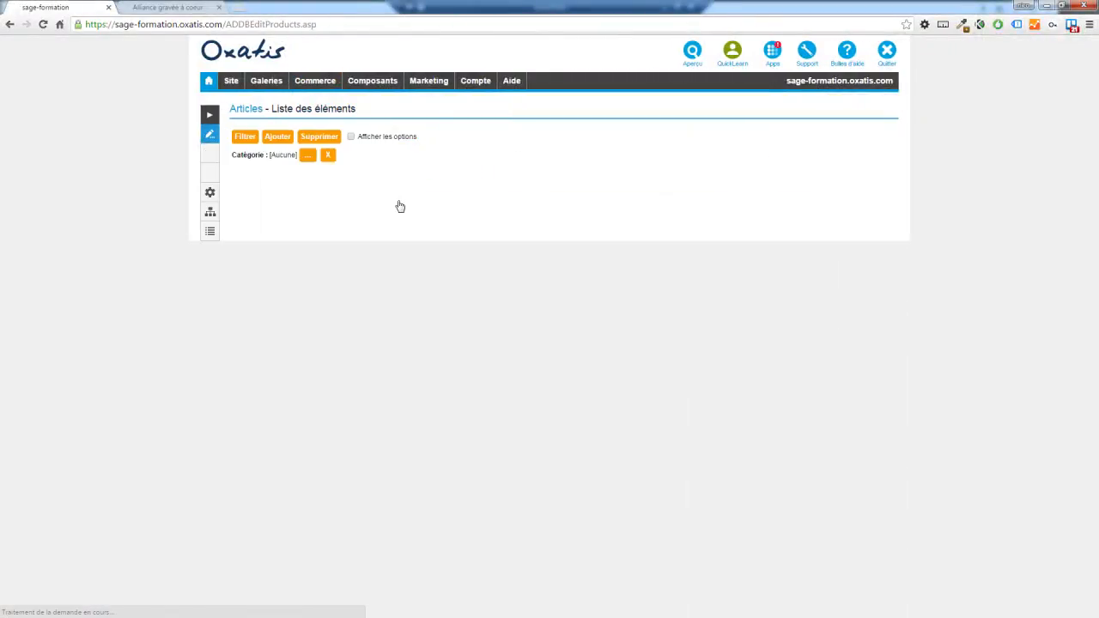
mouse_move(311, 93)
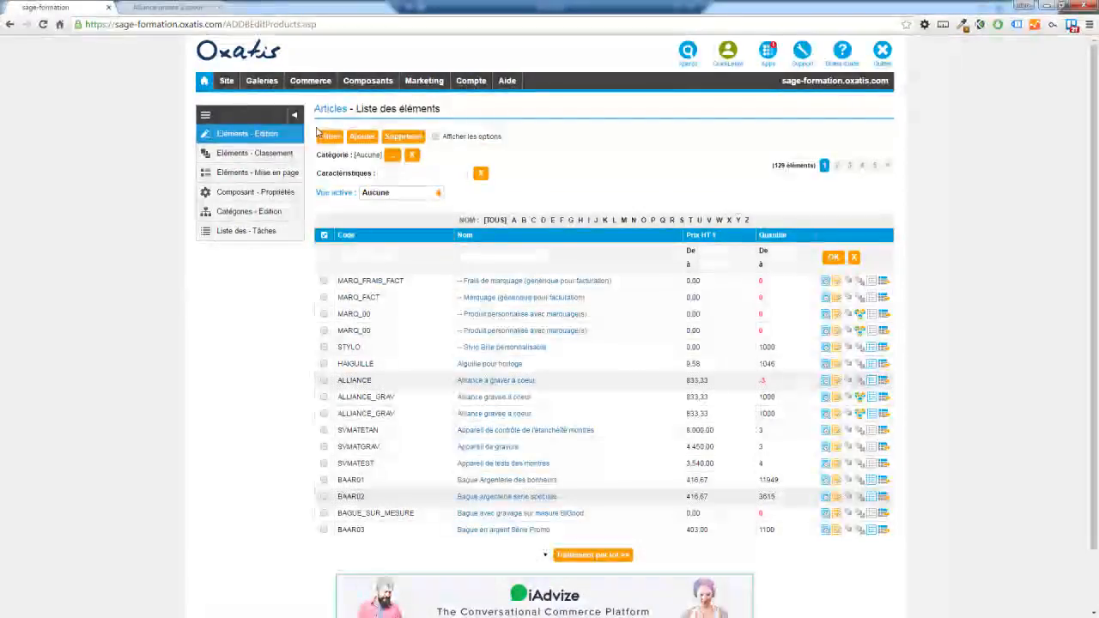
click(331, 138)
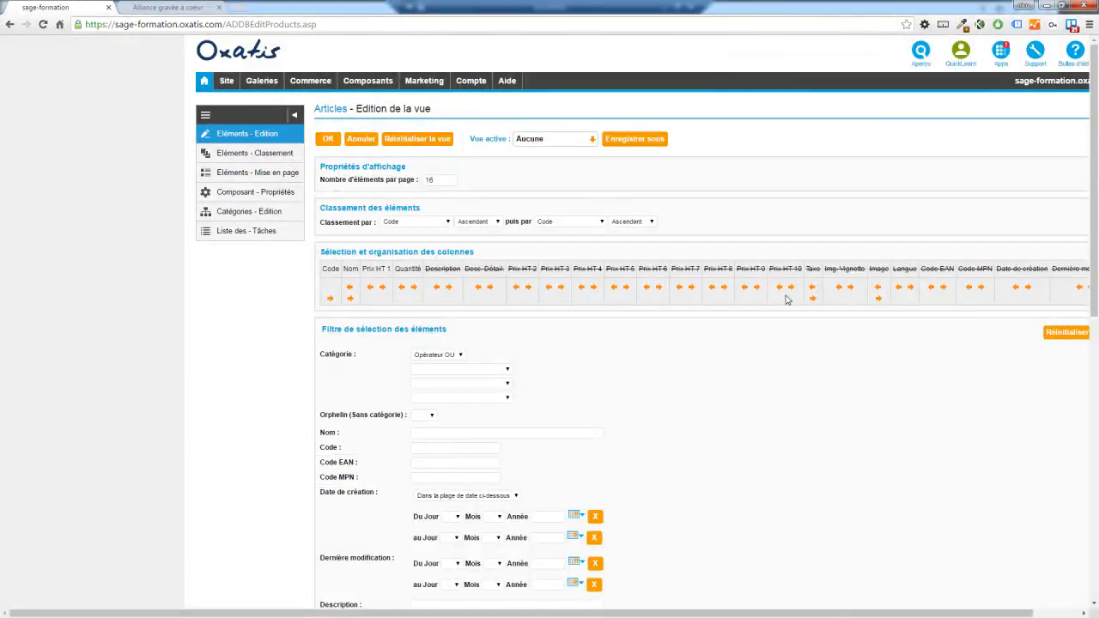
click(327, 138)
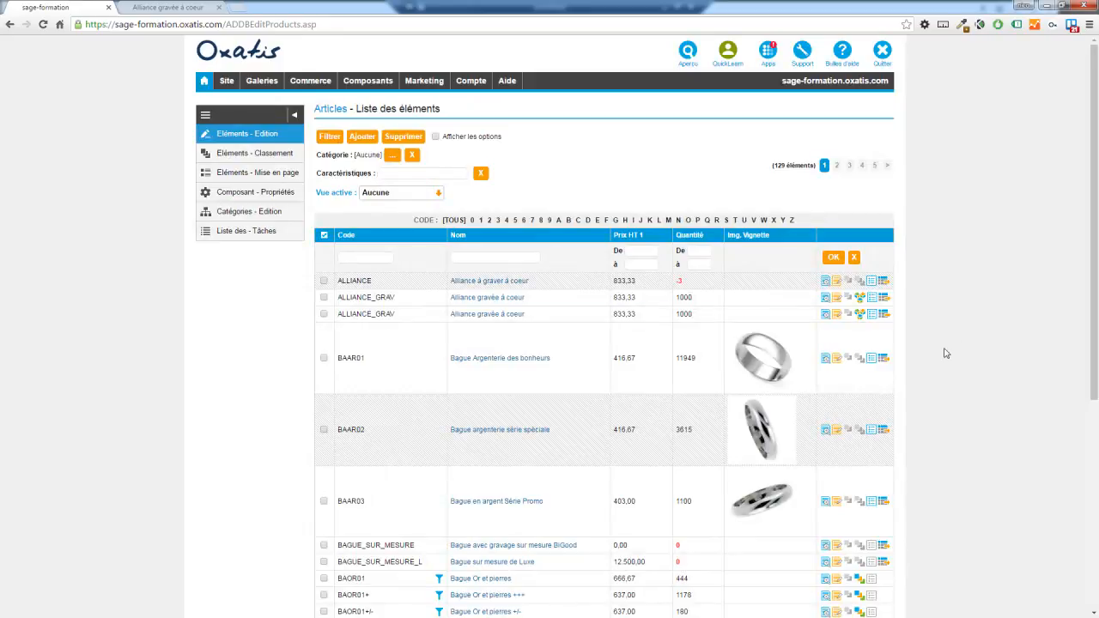
Open the shop page of Bague Argenterie des bonheurs, enlarge its product image and close the zoom
scroll(944, 351, down, 2)
click(522, 247)
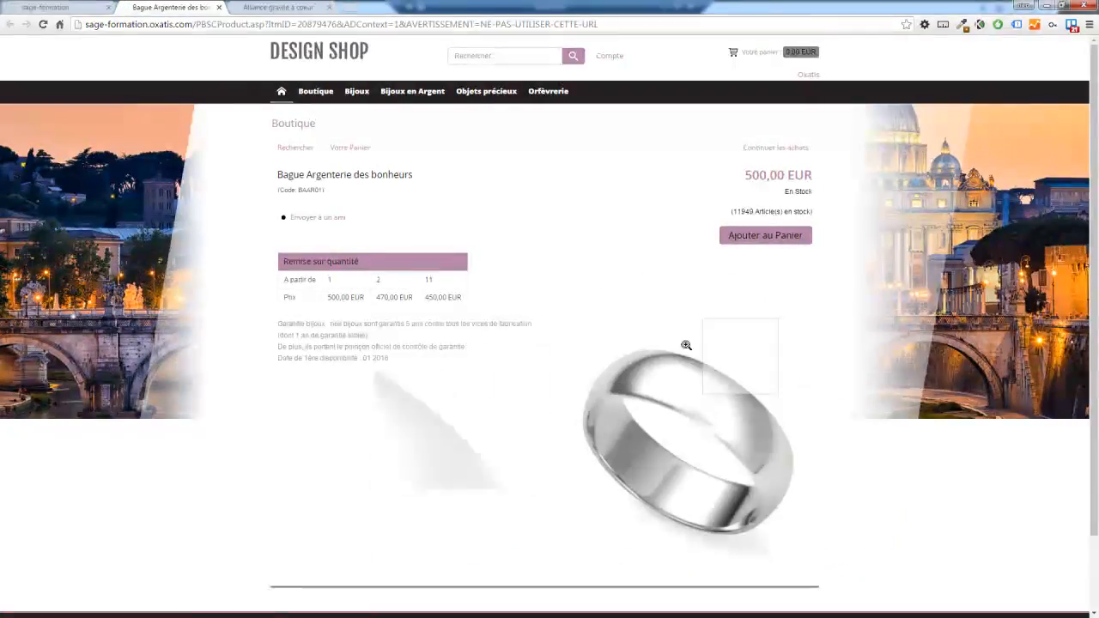
click(667, 417)
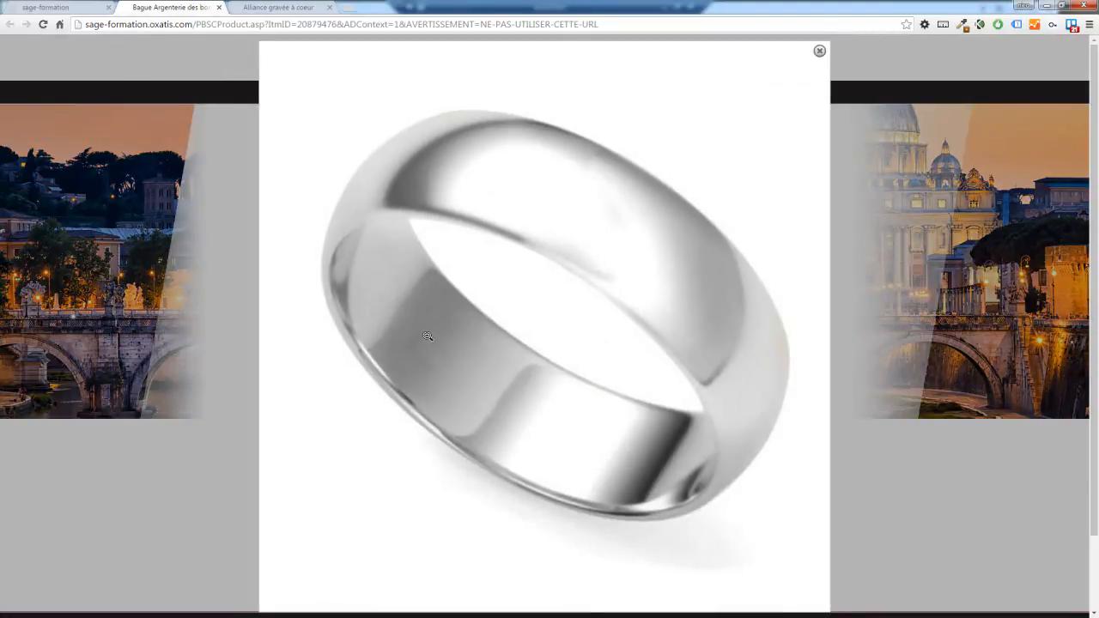
click(819, 51)
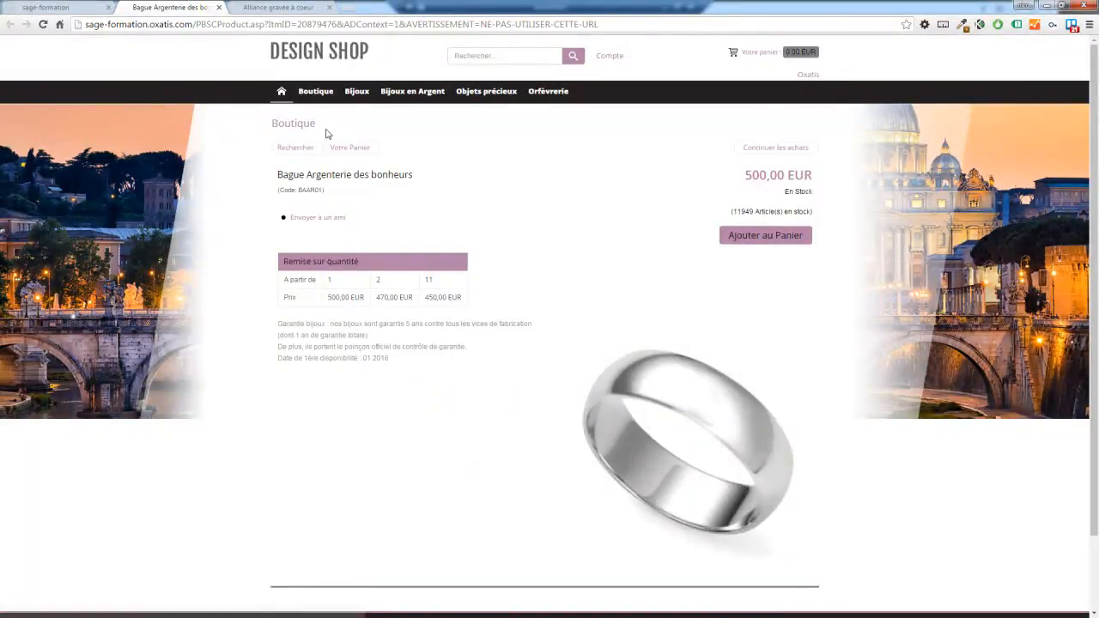
Browse the shop's Bagues category to check the images shown for its articles
mouse_move(357, 91)
click(359, 114)
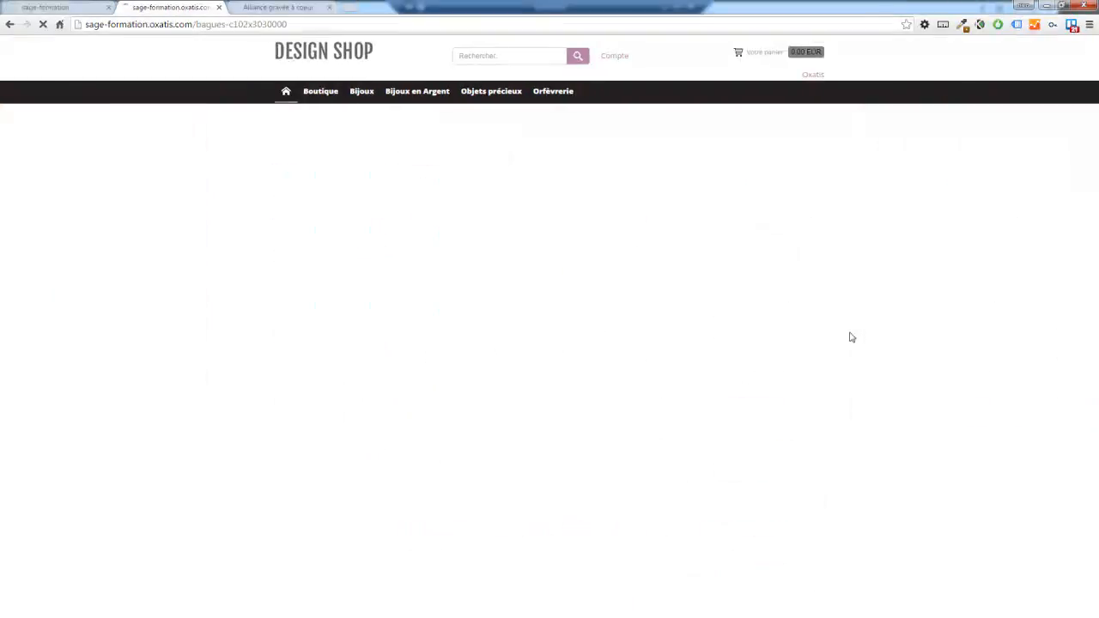
scroll(850, 339, down, 1)
scroll(849, 342, down, 8)
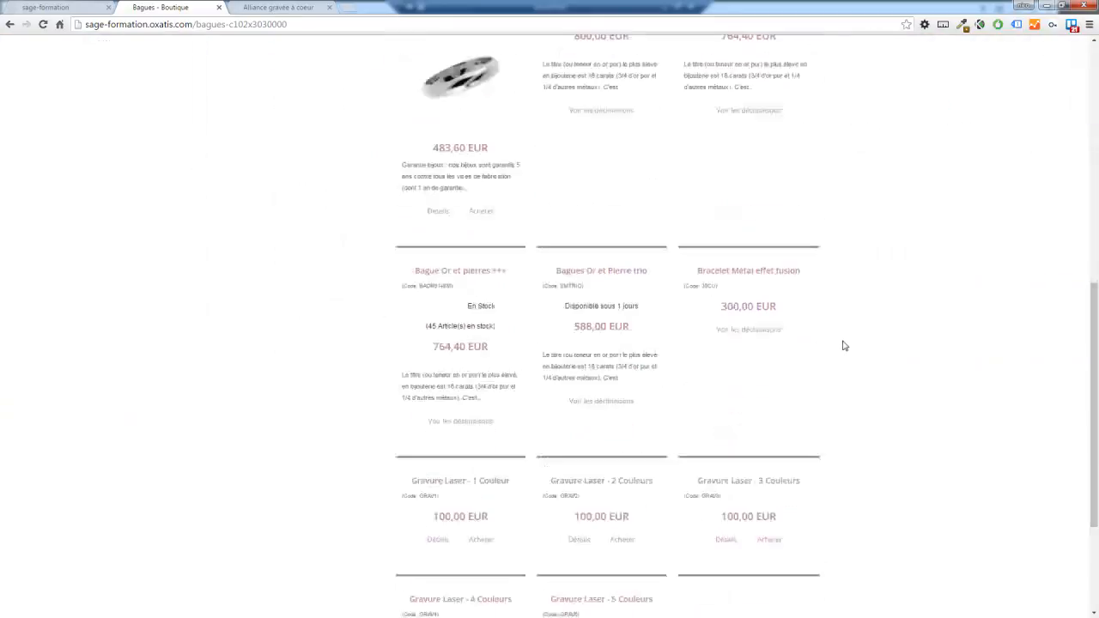
scroll(837, 349, up, 10)
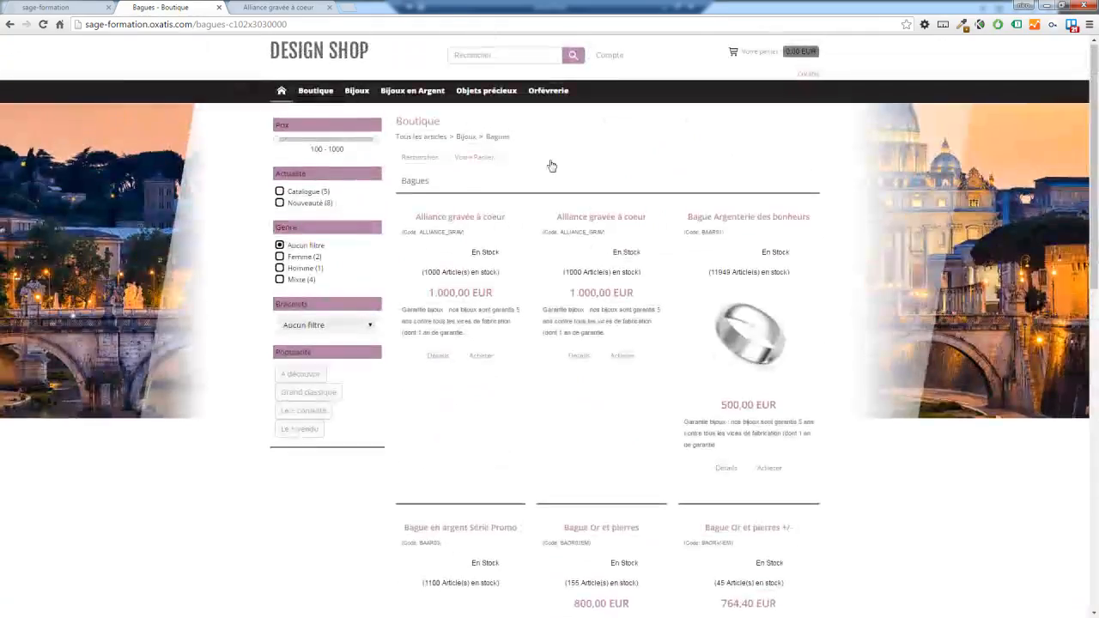
Go up to the Bijoux category and look through the article images under Colliers
click(466, 142)
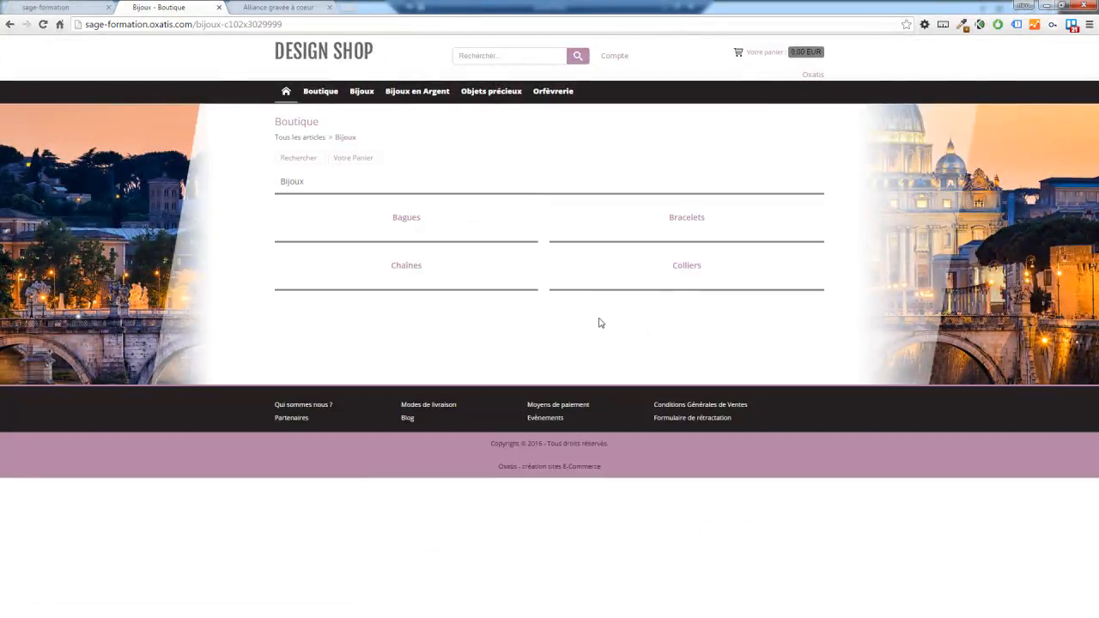
click(692, 276)
scroll(927, 316, down, 3)
scroll(913, 321, up, 2)
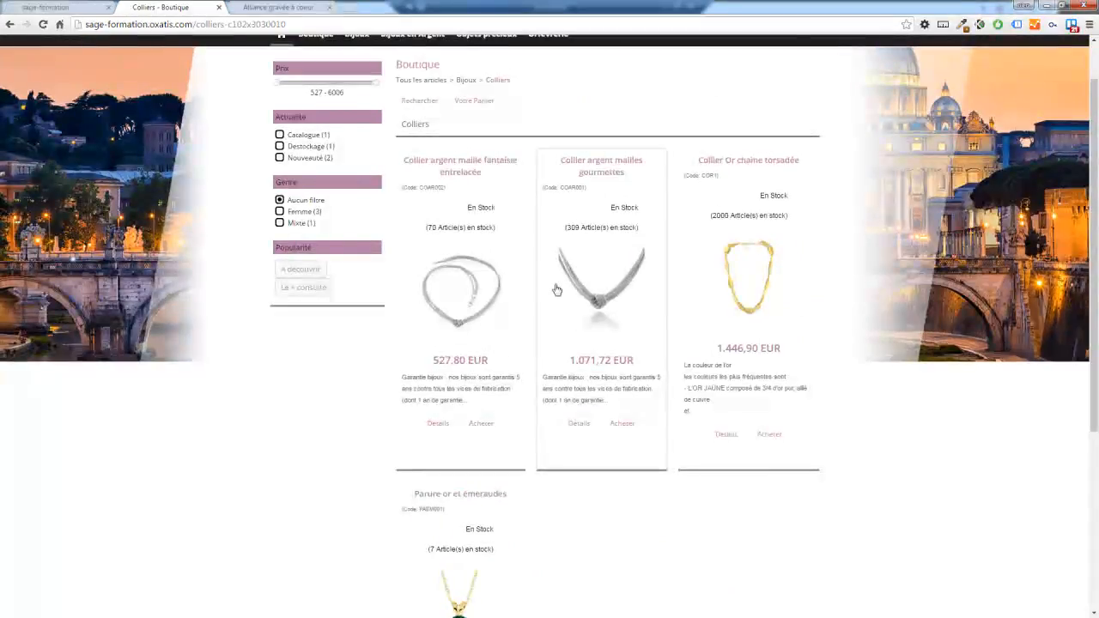
Open the shop page of Collier argent maille fantaisie entrelacée, enlarge its product image and close the zoom
click(456, 295)
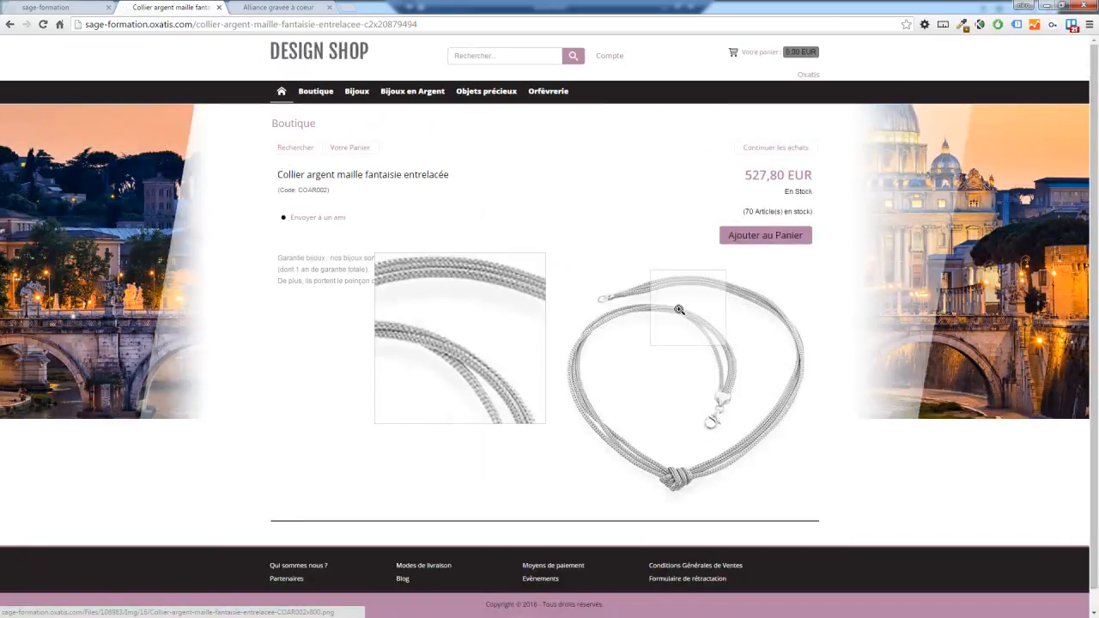
click(633, 296)
click(820, 53)
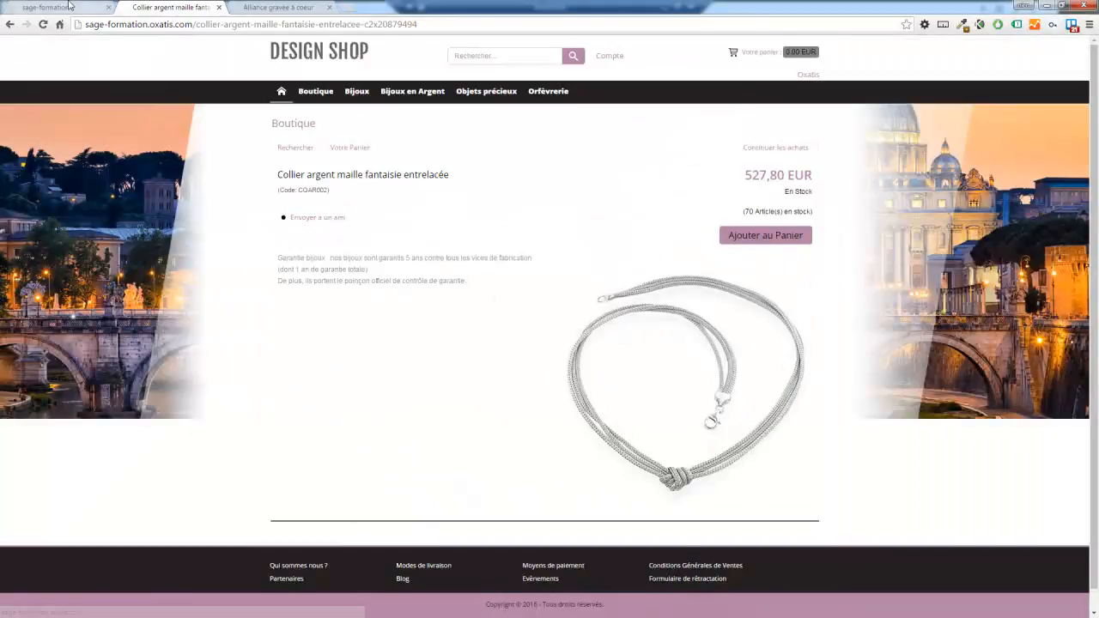
Return to the site administration and open the SmartFeeds list of article exports
click(71, 7)
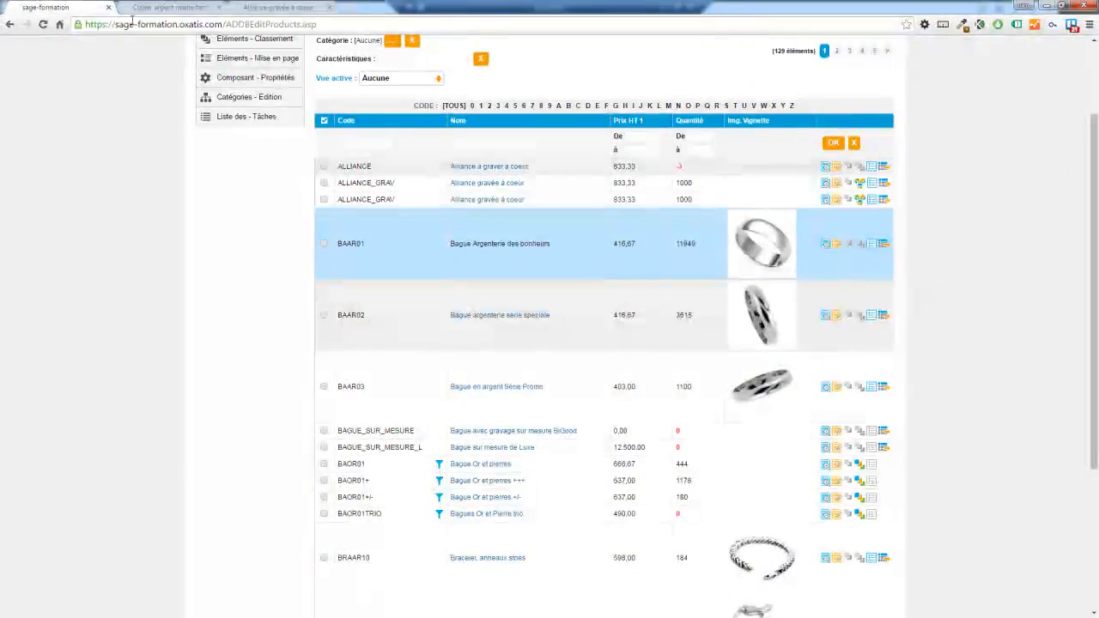
scroll(976, 298, up, 1)
scroll(977, 298, up, 1)
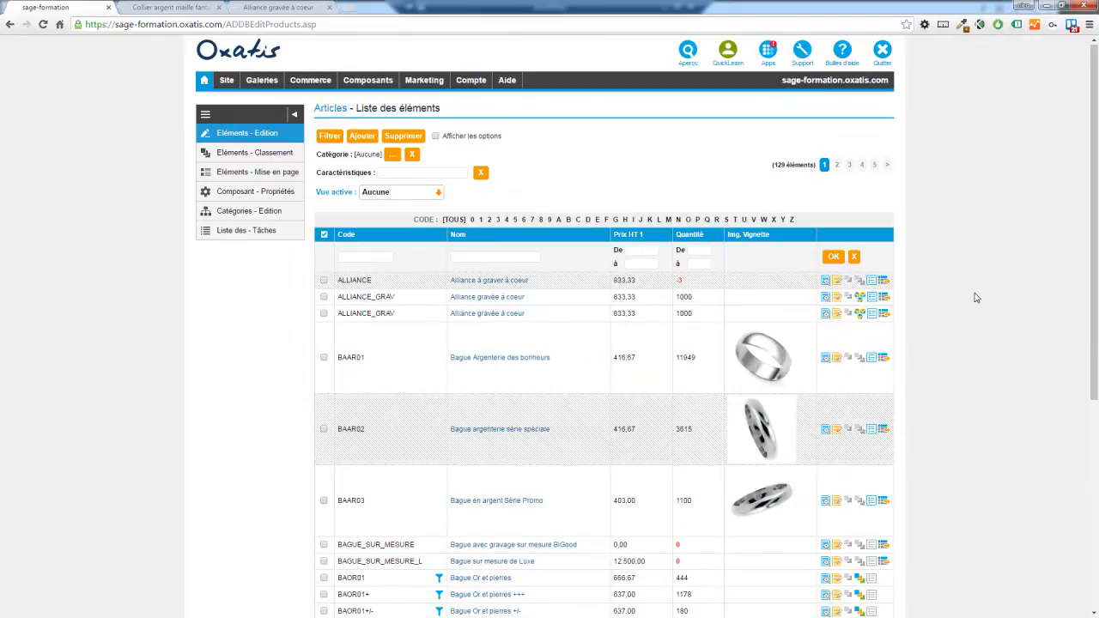
mouse_move(432, 81)
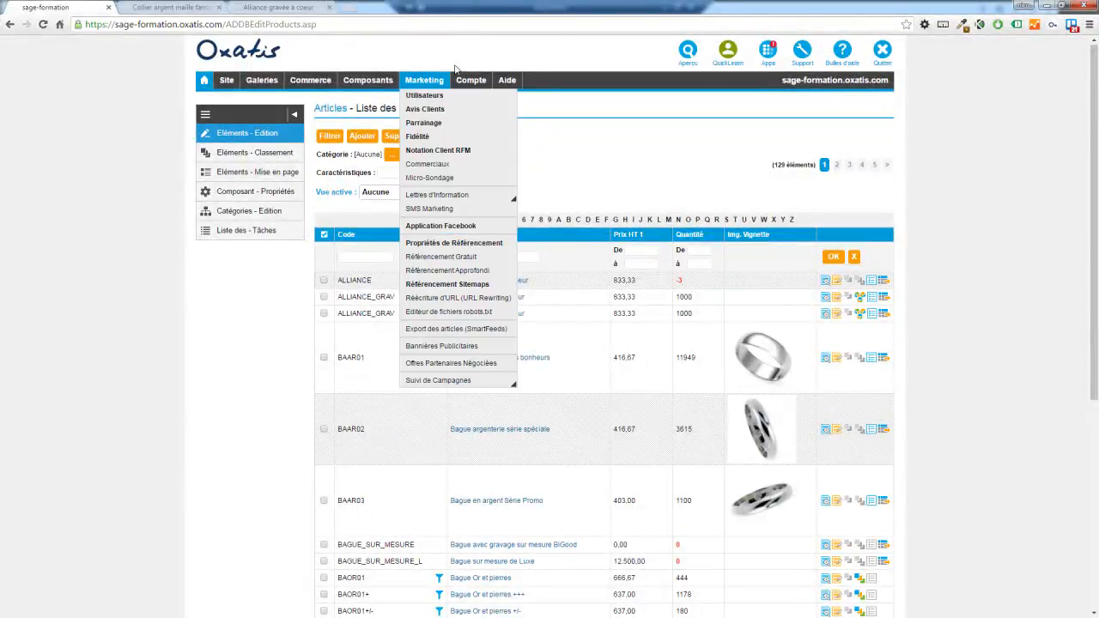
click(490, 328)
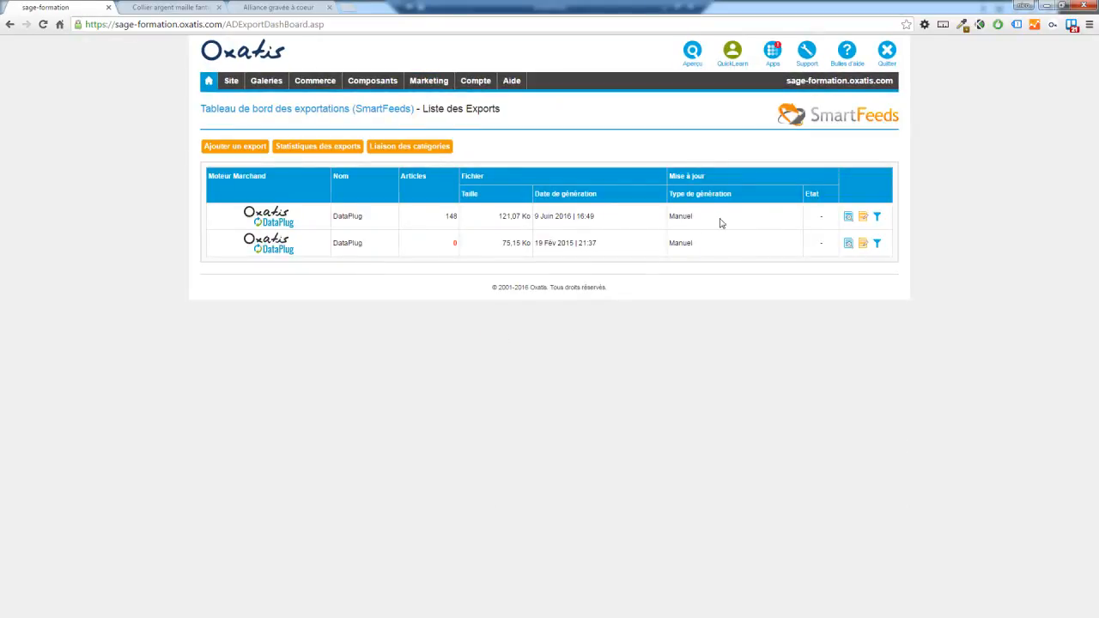
Set the file generation type of the first DataPlug export to Automatique, save it and return to the exports list
click(864, 218)
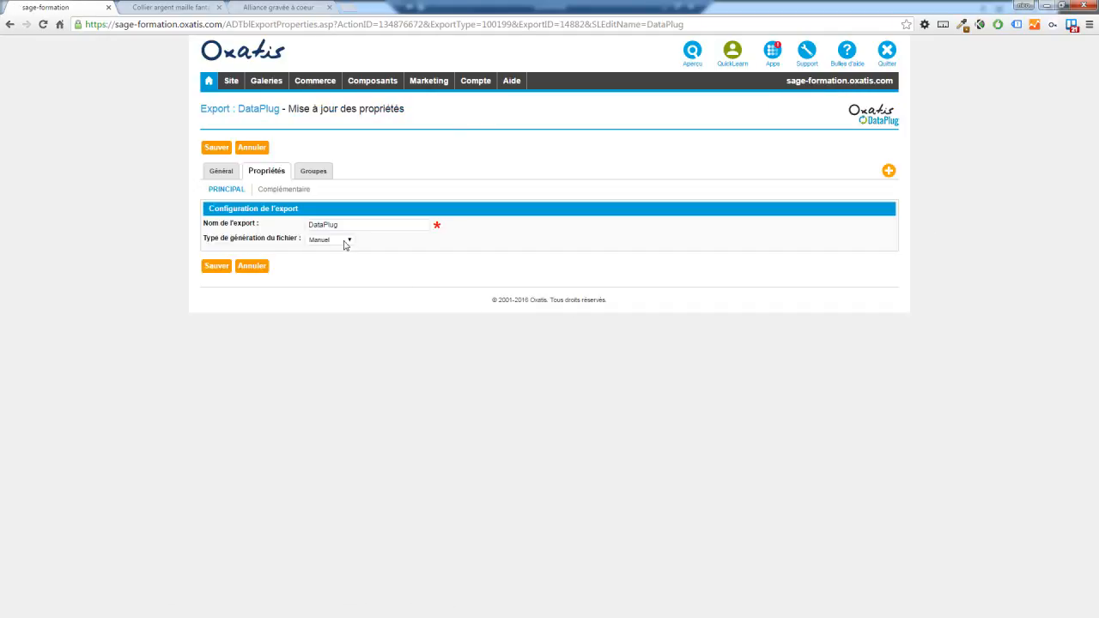
click(344, 242)
click(335, 249)
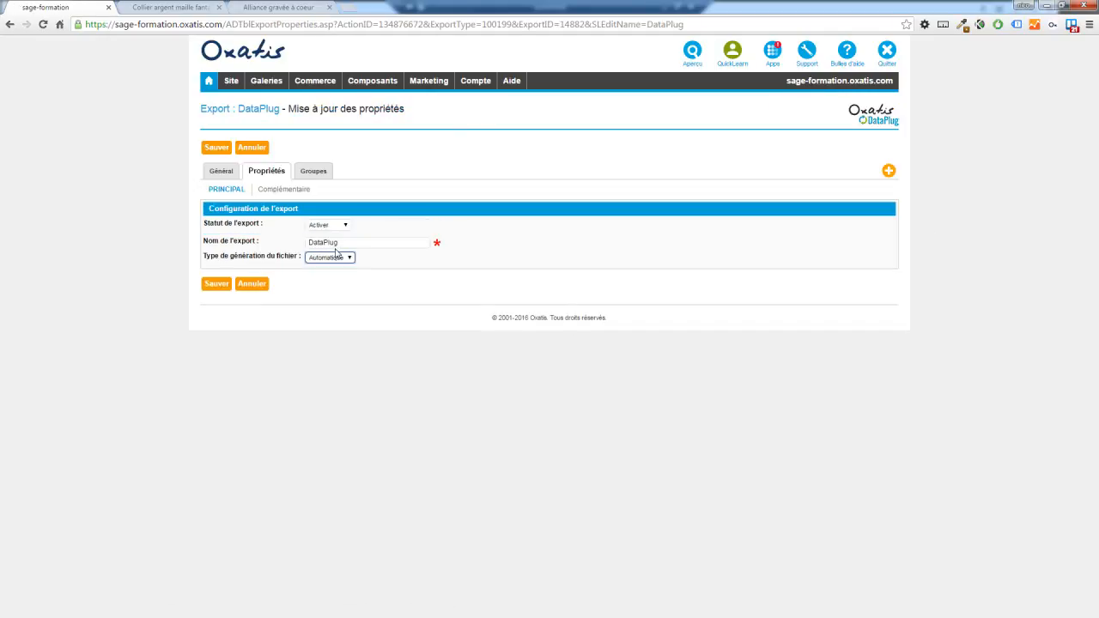
click(336, 259)
click(336, 261)
click(216, 147)
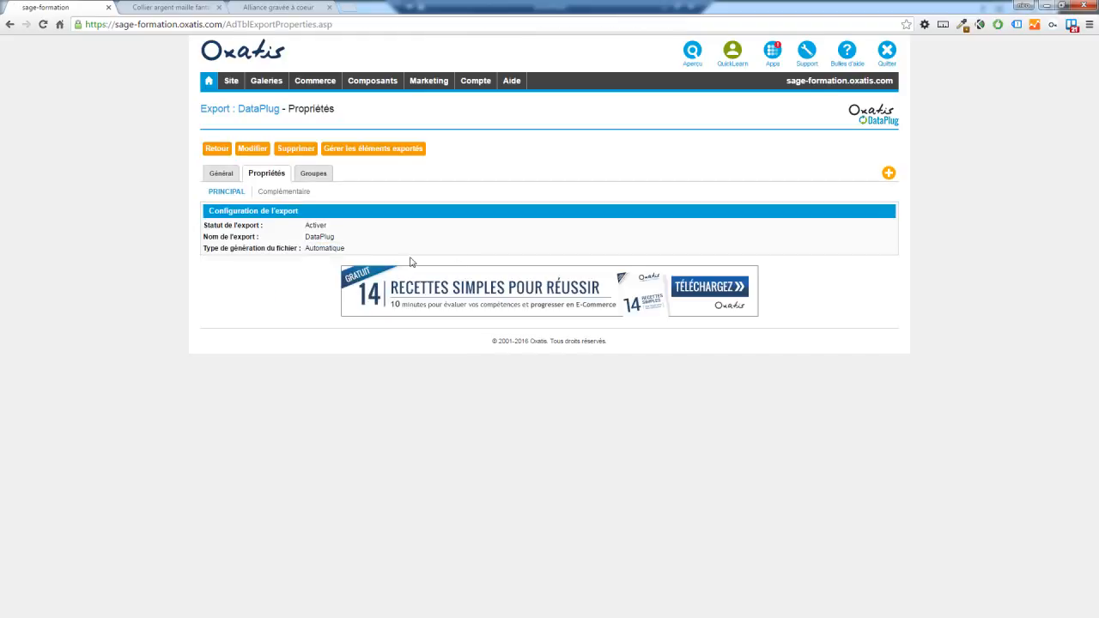
click(217, 152)
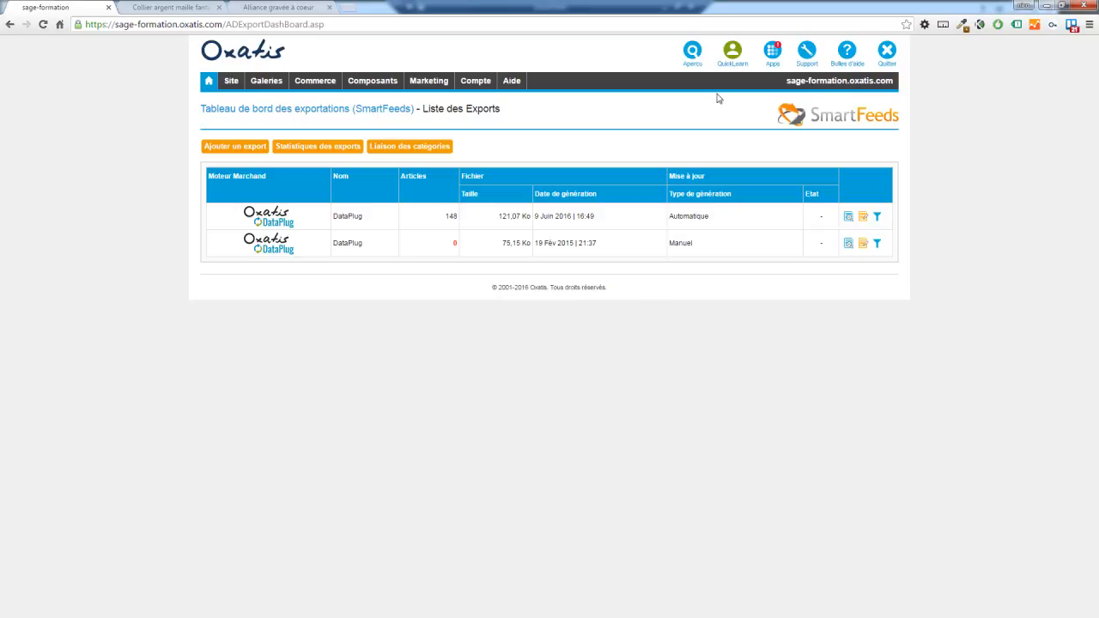
Examine the last generated export file and the generation status of the first DataPlug export
click(848, 218)
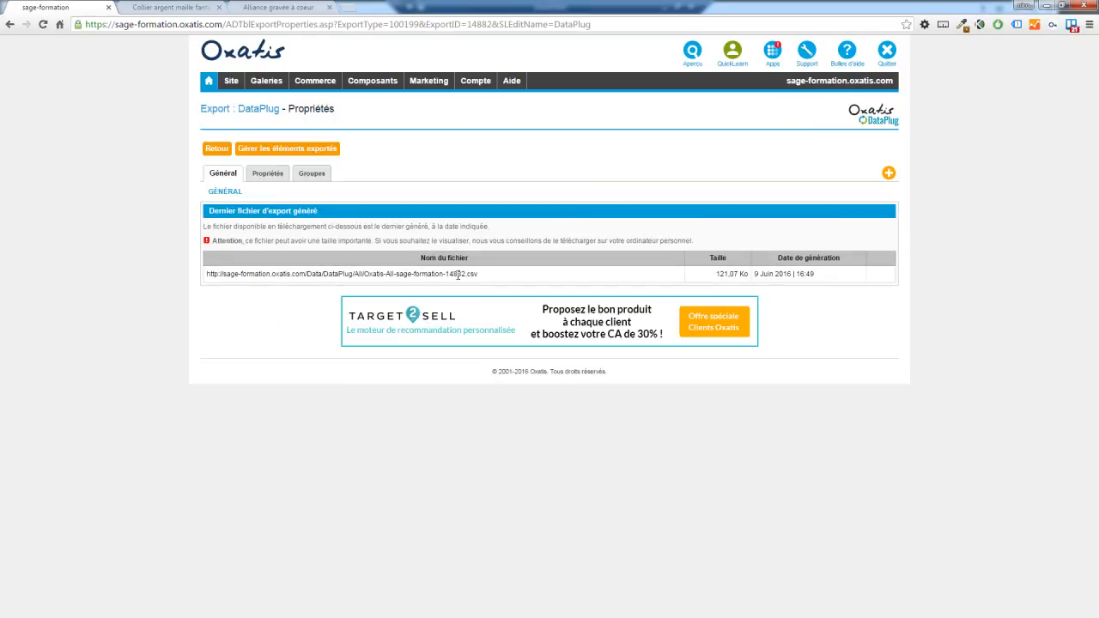
click(217, 151)
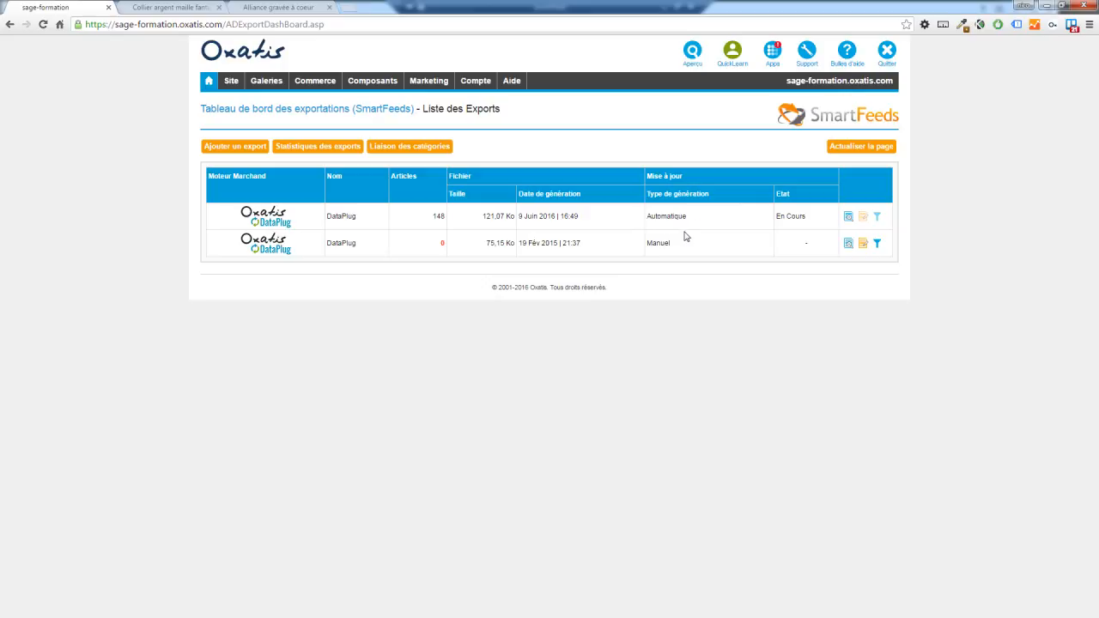
drag(679, 249, 645, 245)
click(648, 248)
click(848, 218)
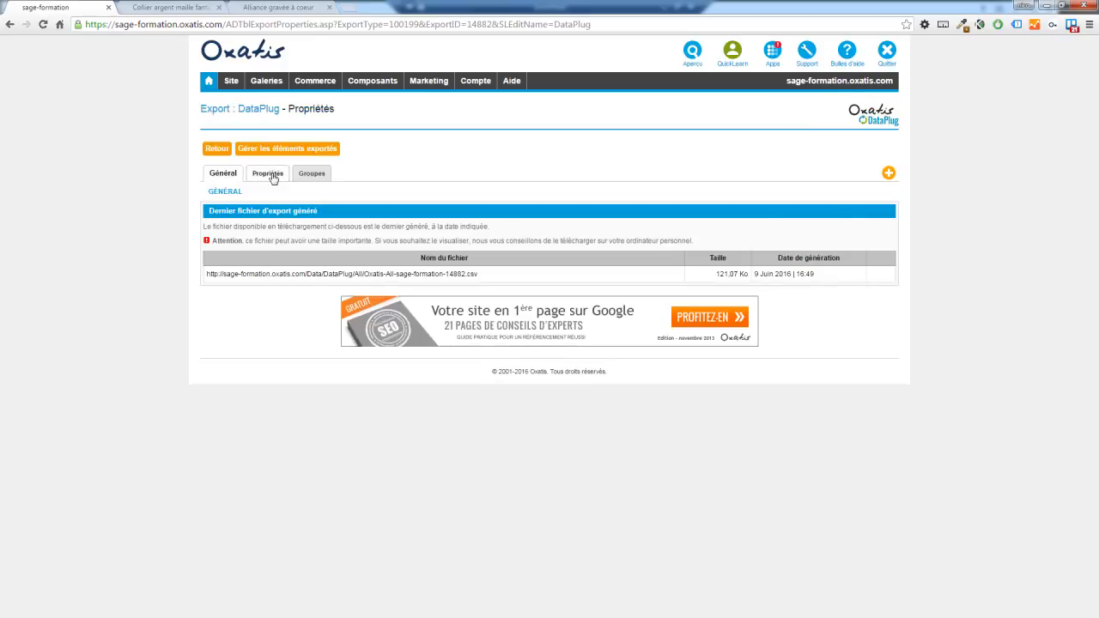
click(215, 149)
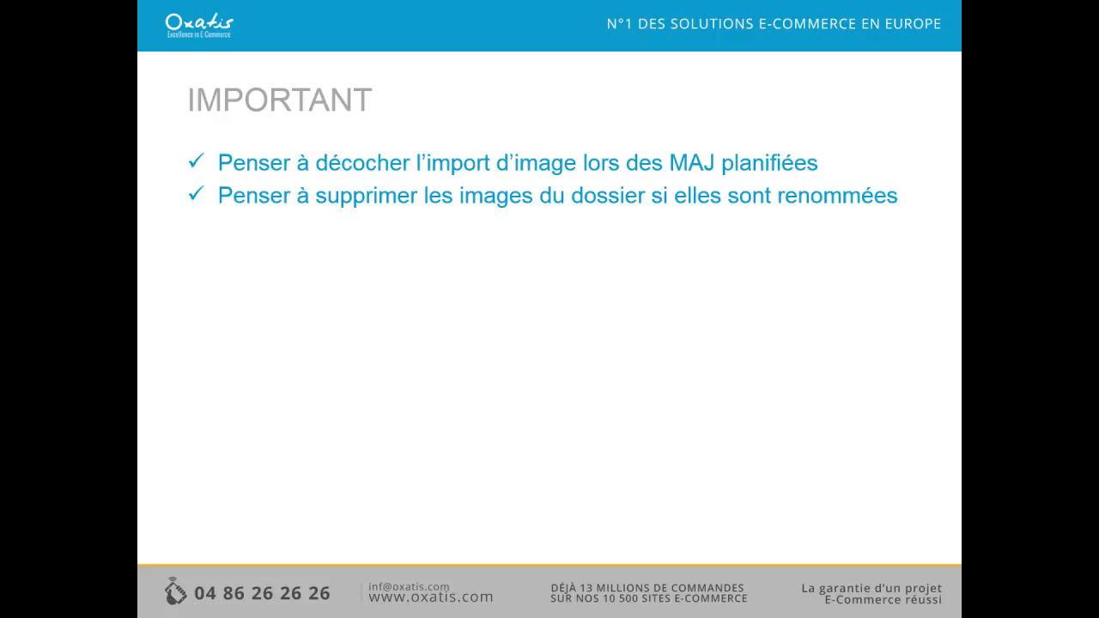
click(596, 402)
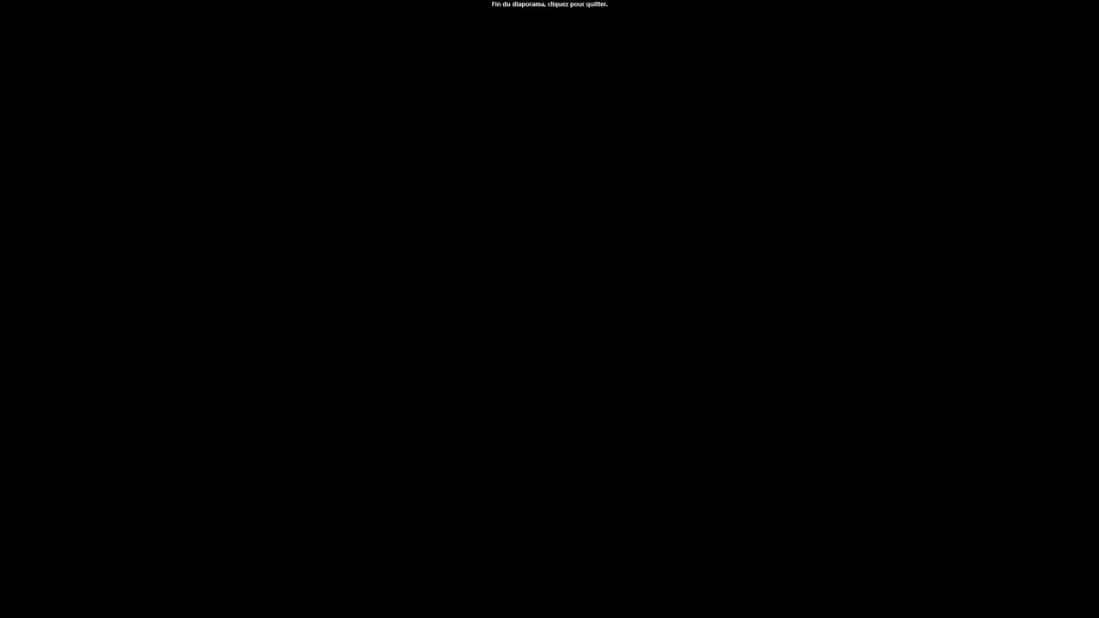